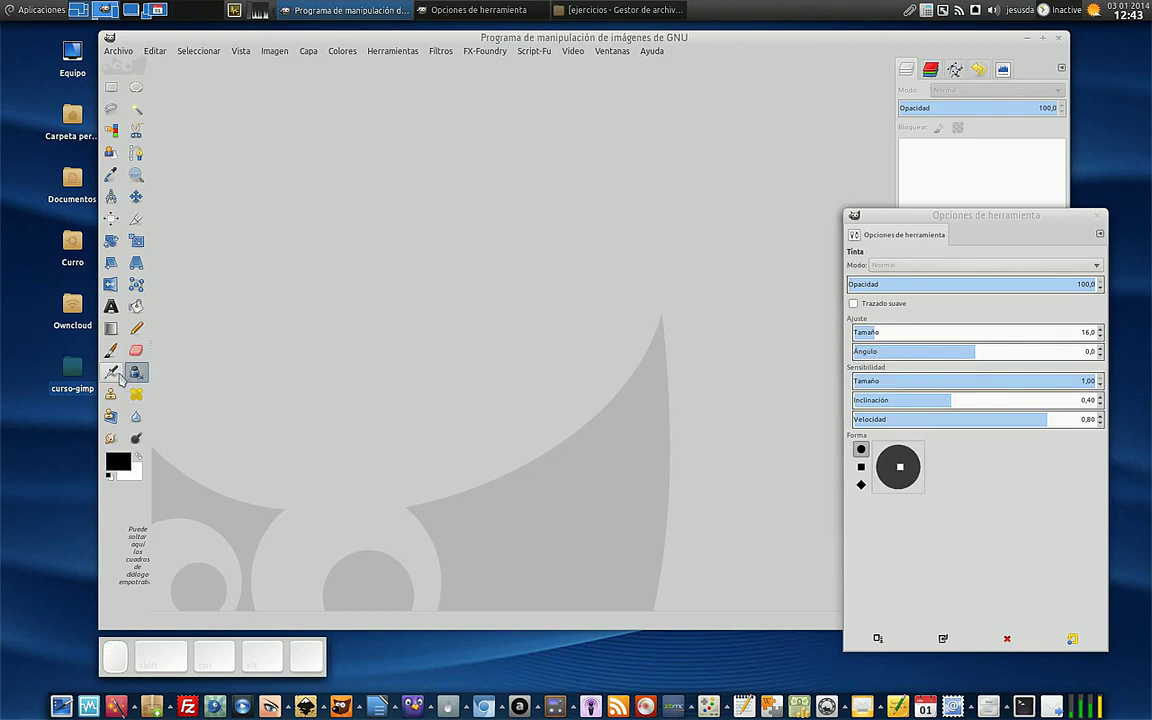
pyautogui.click(111, 351)
pyautogui.click(135, 351)
pyautogui.click(136, 328)
pyautogui.click(136, 372)
pyautogui.click(111, 371)
pyautogui.click(111, 351)
pyautogui.click(136, 351)
pyautogui.click(136, 328)
pyautogui.click(135, 372)
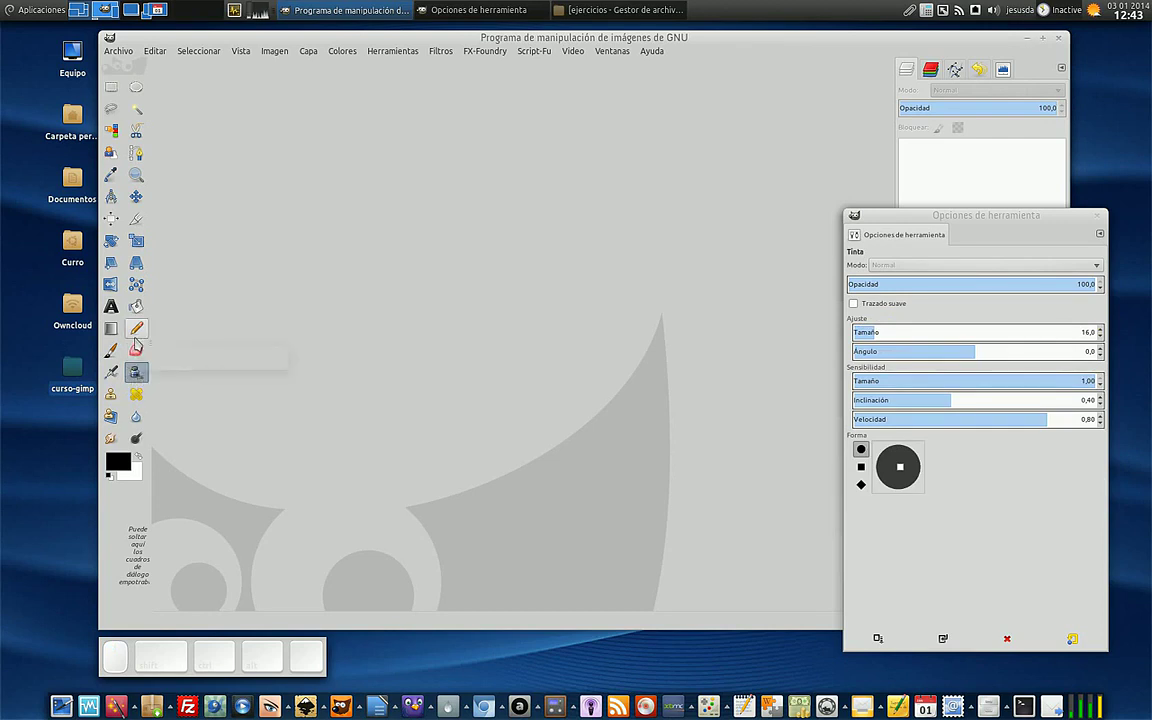
# Step: Select the Pencil tool and create a new 800 × 600 px image
pyautogui.click(137, 330)
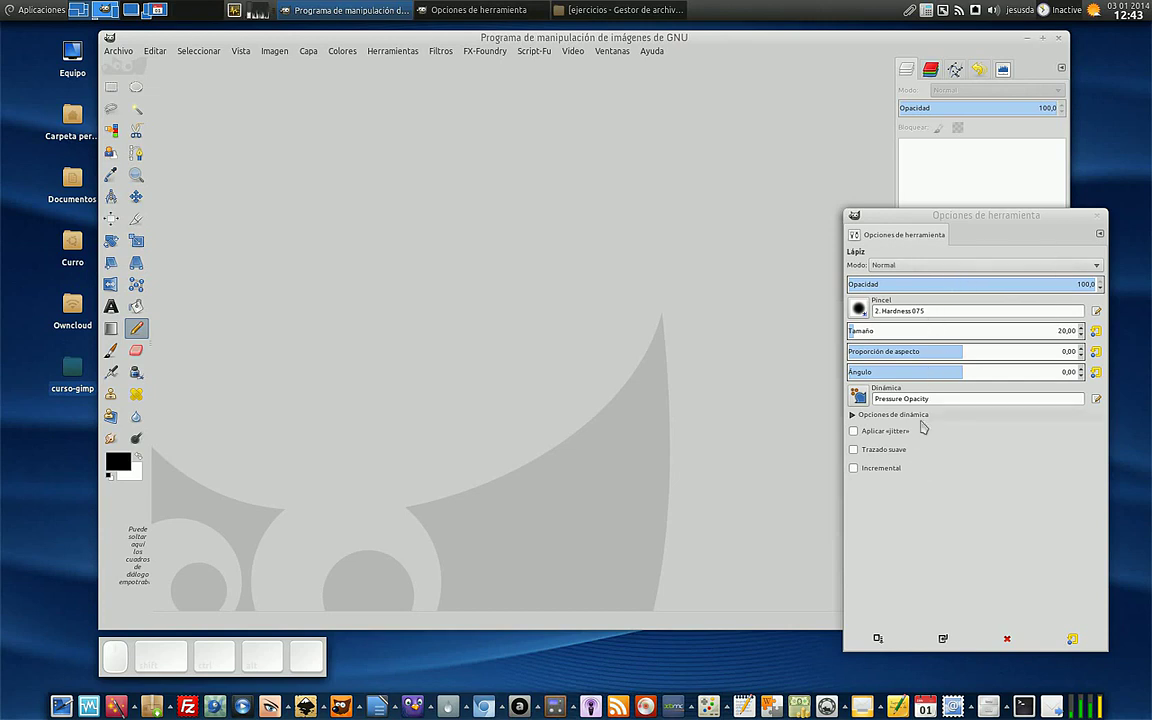
pyautogui.click(112, 52)
pyautogui.click(125, 65)
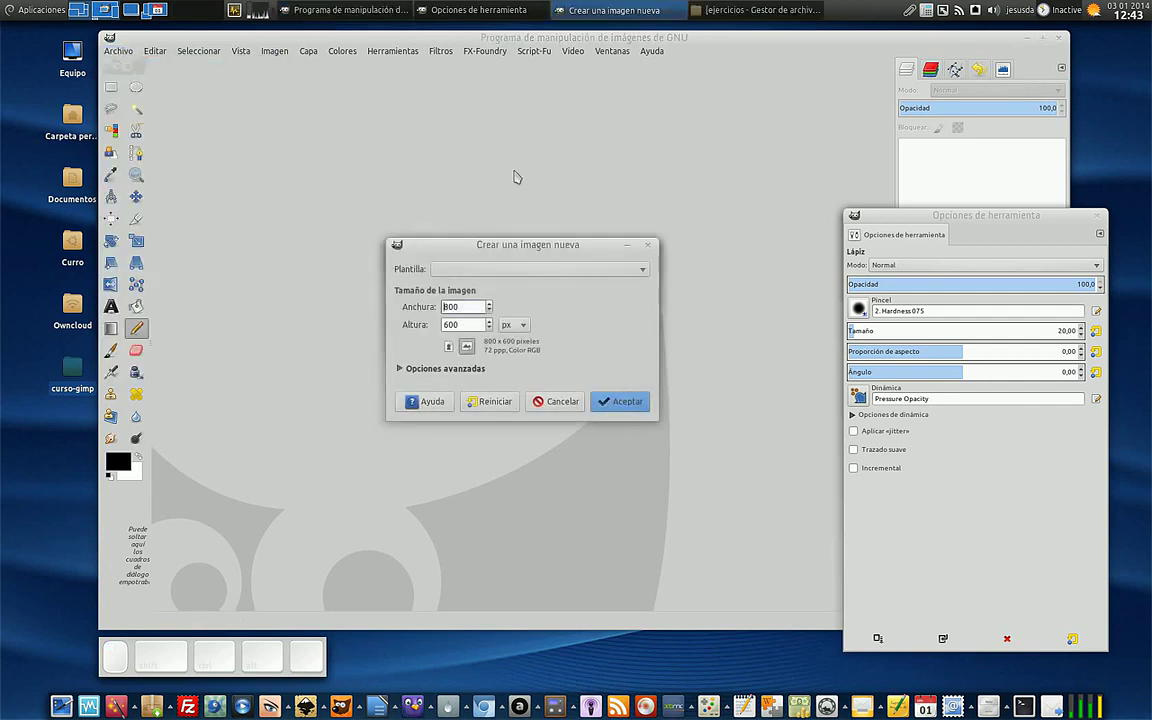
pyautogui.click(530, 268)
pyautogui.click(501, 286)
pyautogui.click(617, 402)
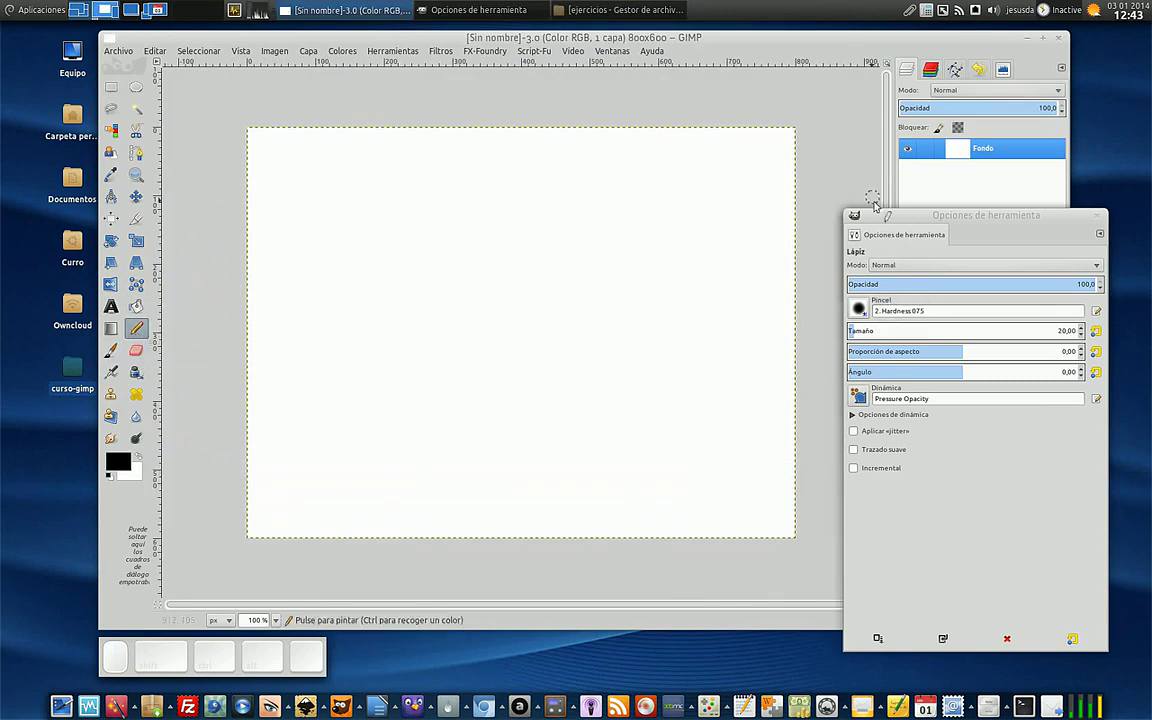
# Step: Draw a straight horizontal black line across the upper part of the canvas at full opacity
pyautogui.click(315, 180)
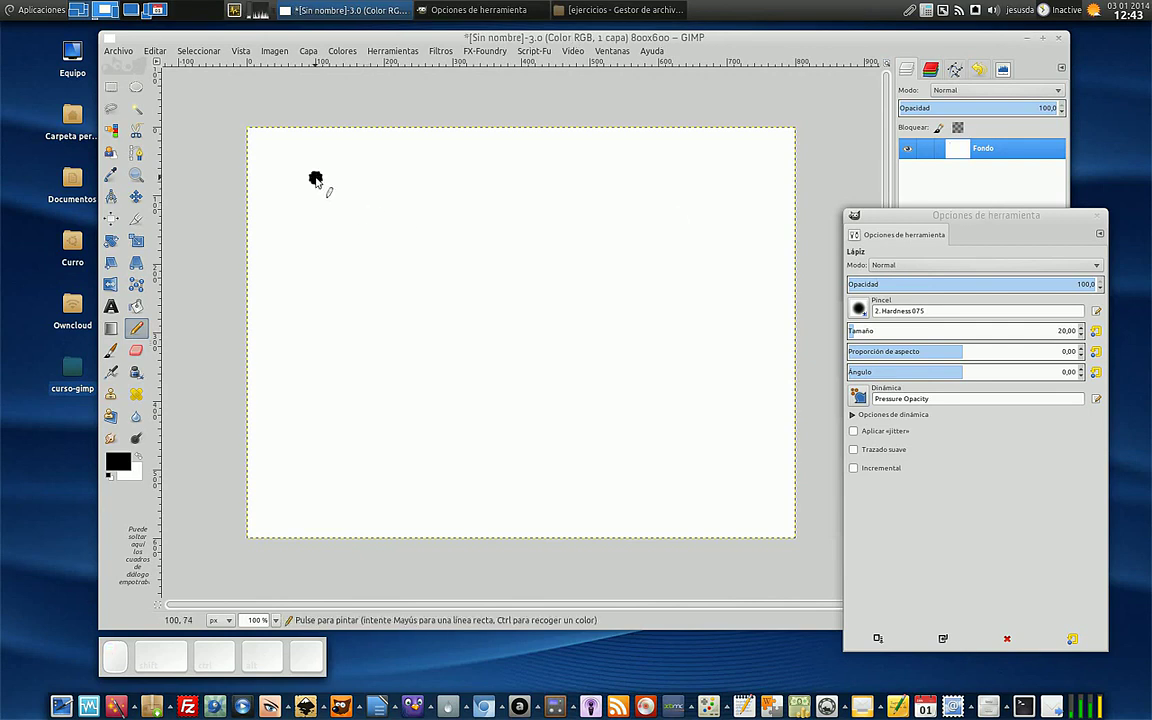
pyautogui.press('shift')
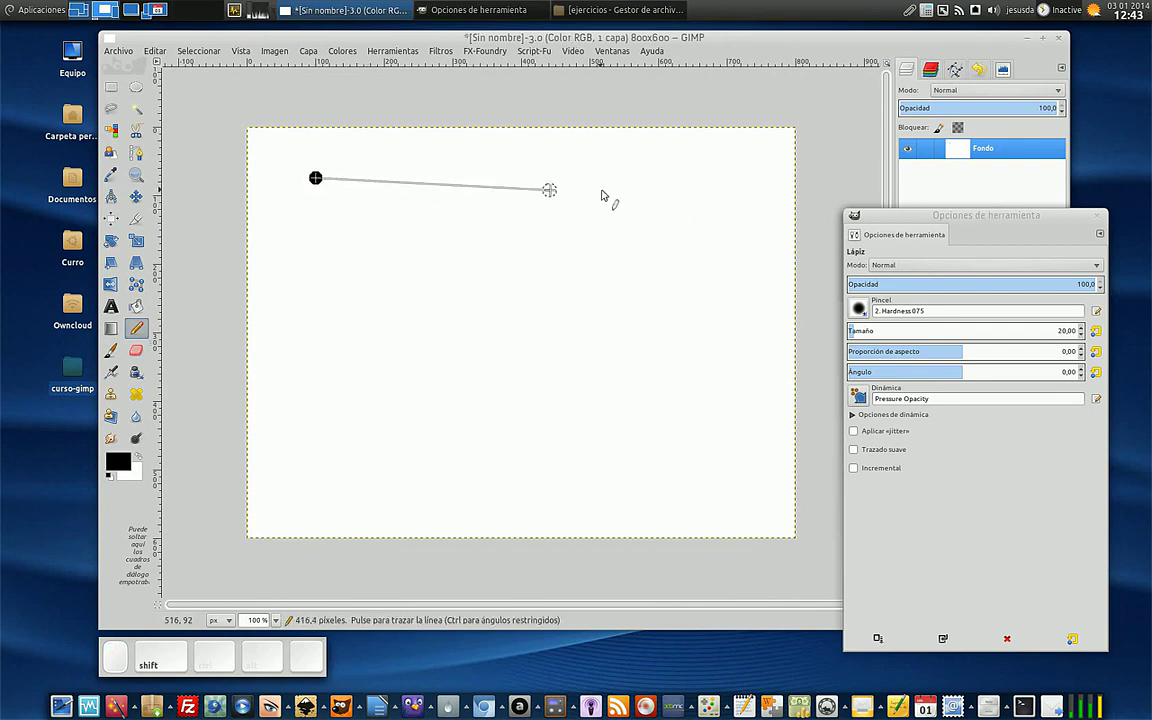
pyautogui.keyDown('shift'); pyautogui.click(735, 179); pyautogui.keyUp('shift')
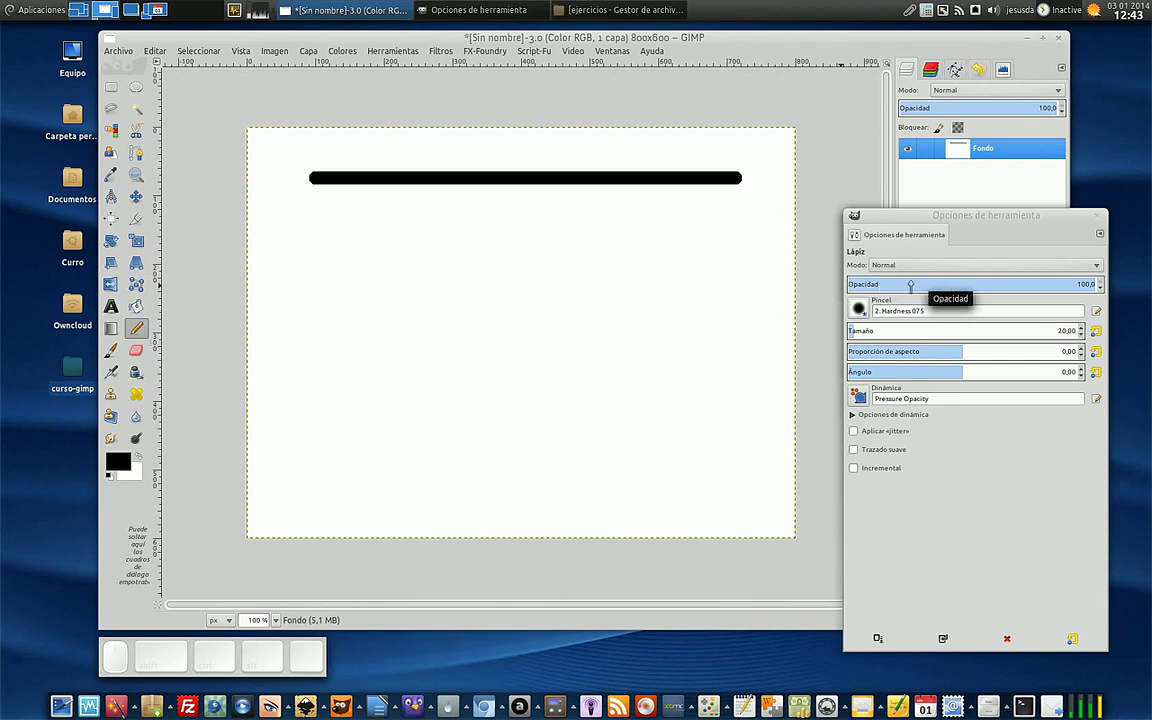
# Step: Set the pencil opacity to 54.9 and draw a straight horizontal line about 610 px long below the first one
pyautogui.moveTo(996, 285); pyautogui.dragTo(986, 285)
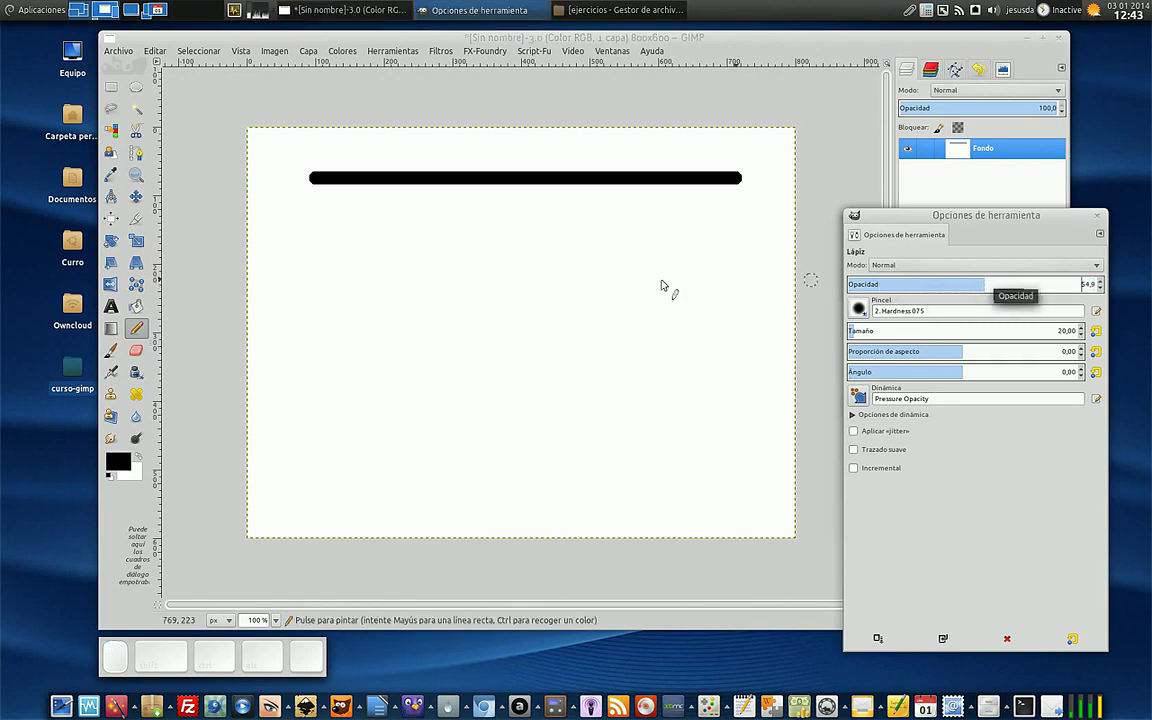
pyautogui.click(314, 210)
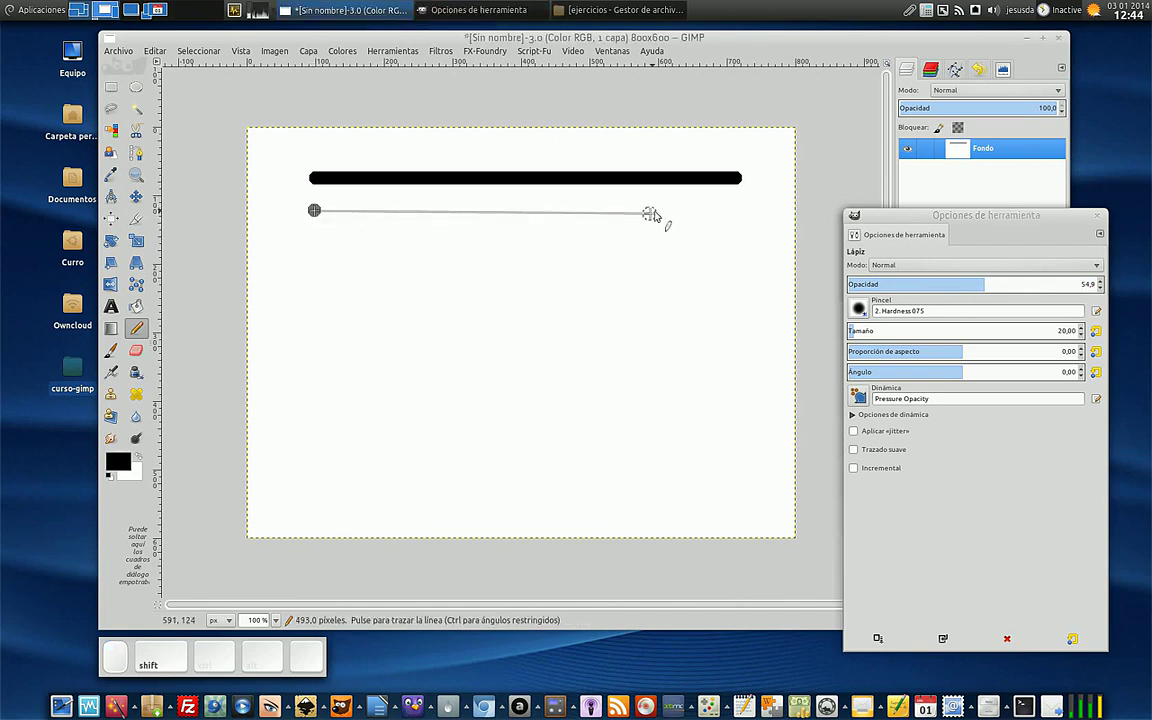
pyautogui.press('ctrl')
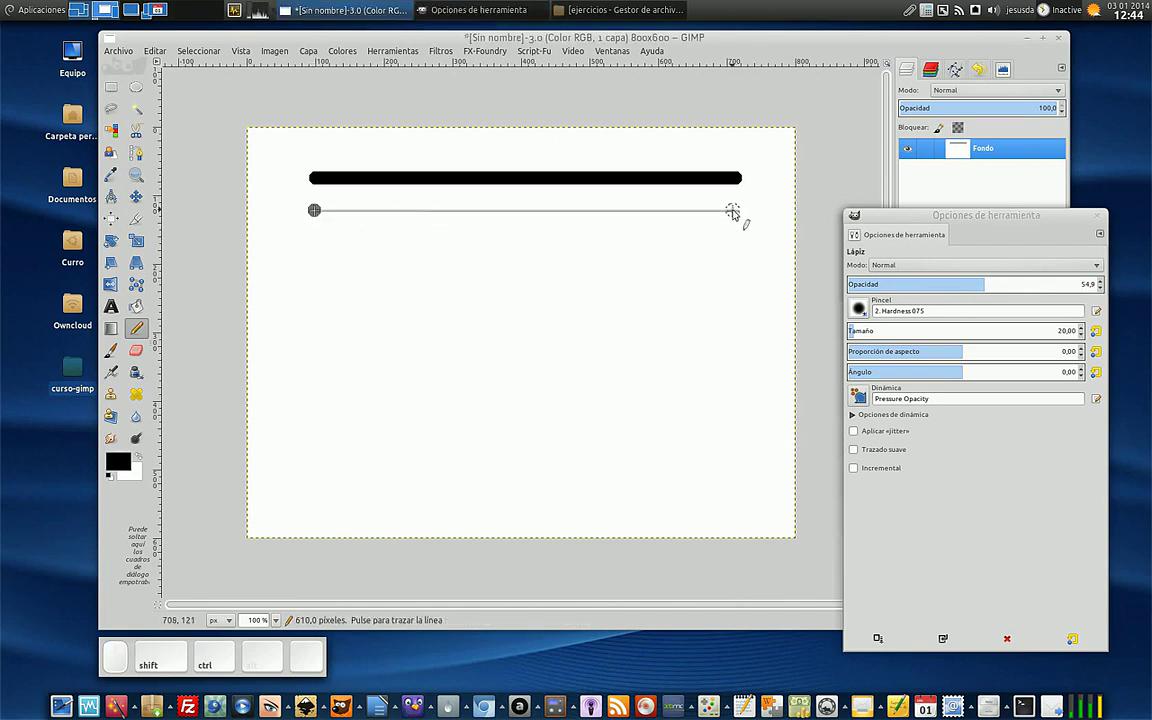
pyautogui.keyDown('ctrl'); pyautogui.keyDown('shift'); pyautogui.click(731, 212); pyautogui.keyUp('shift'); pyautogui.keyUp('ctrl')
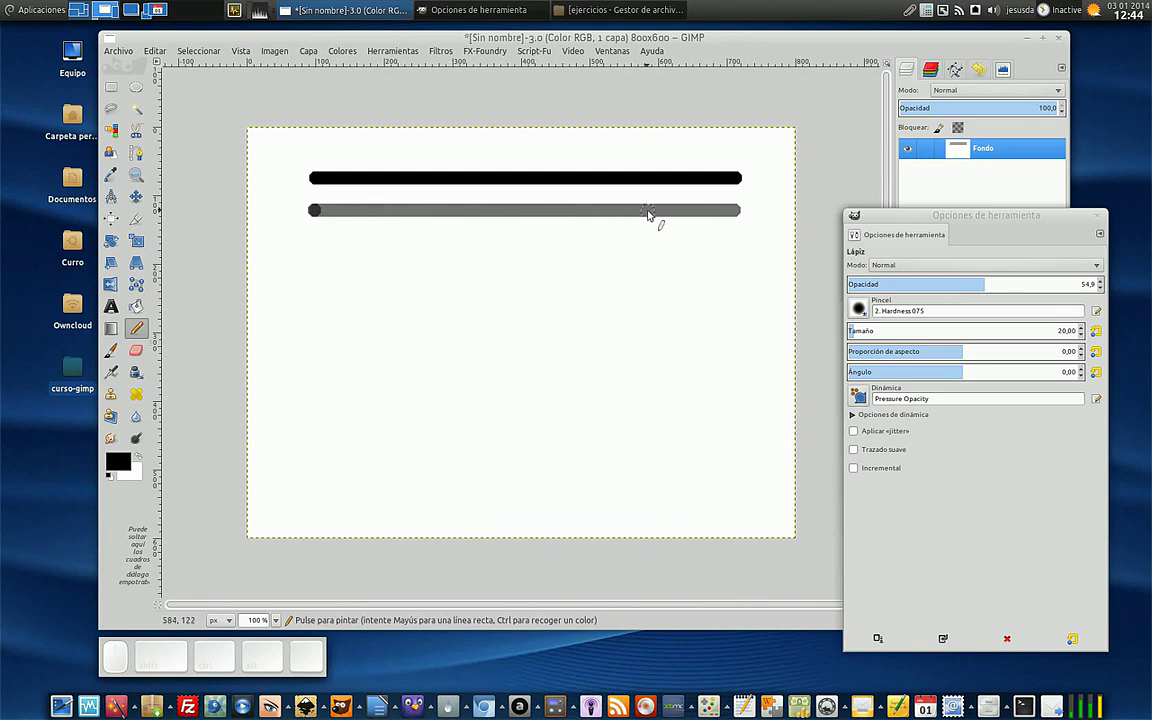
# Step: Set the pencil opacity to 25 and draw a third horizontal line about 609 px long below the second
pyautogui.click(909, 284)
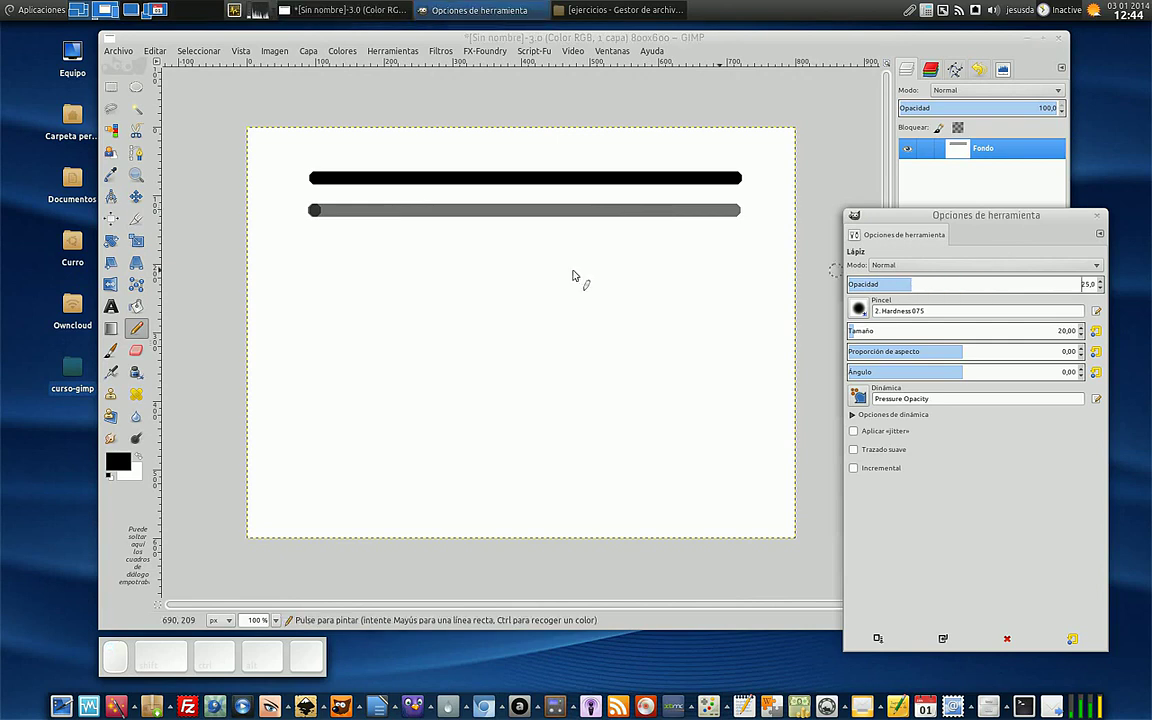
pyautogui.click(317, 241)
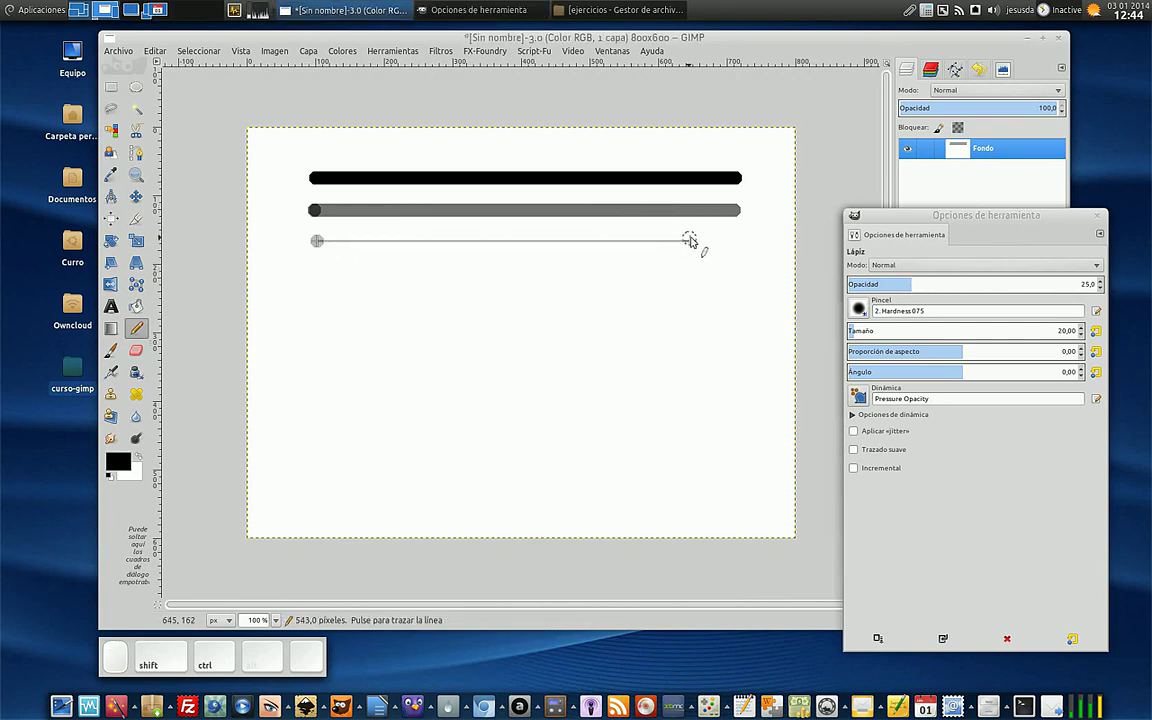
pyautogui.keyDown('ctrl'); pyautogui.keyDown('shift'); pyautogui.click(740, 244); pyautogui.keyUp('shift'); pyautogui.keyUp('ctrl')
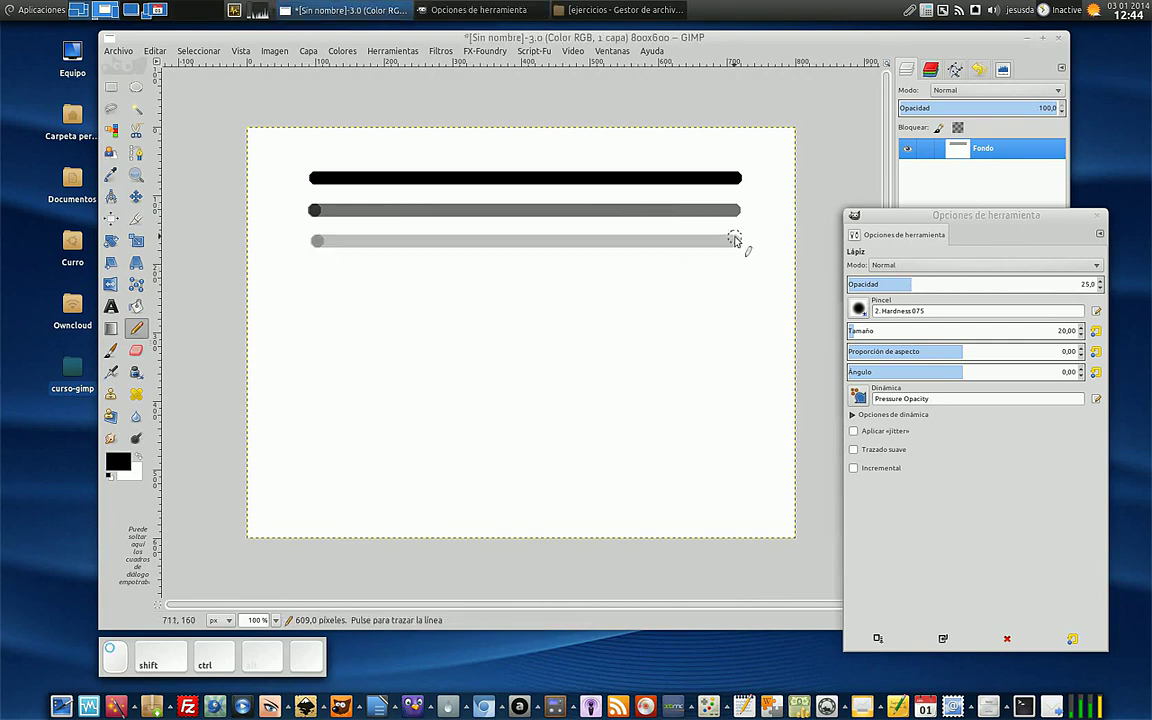
# Step: Set the pencil opacity to 4.4 and draw a fourth straight horizontal line below the third
pyautogui.click(857, 284)
pyautogui.click(314, 276)
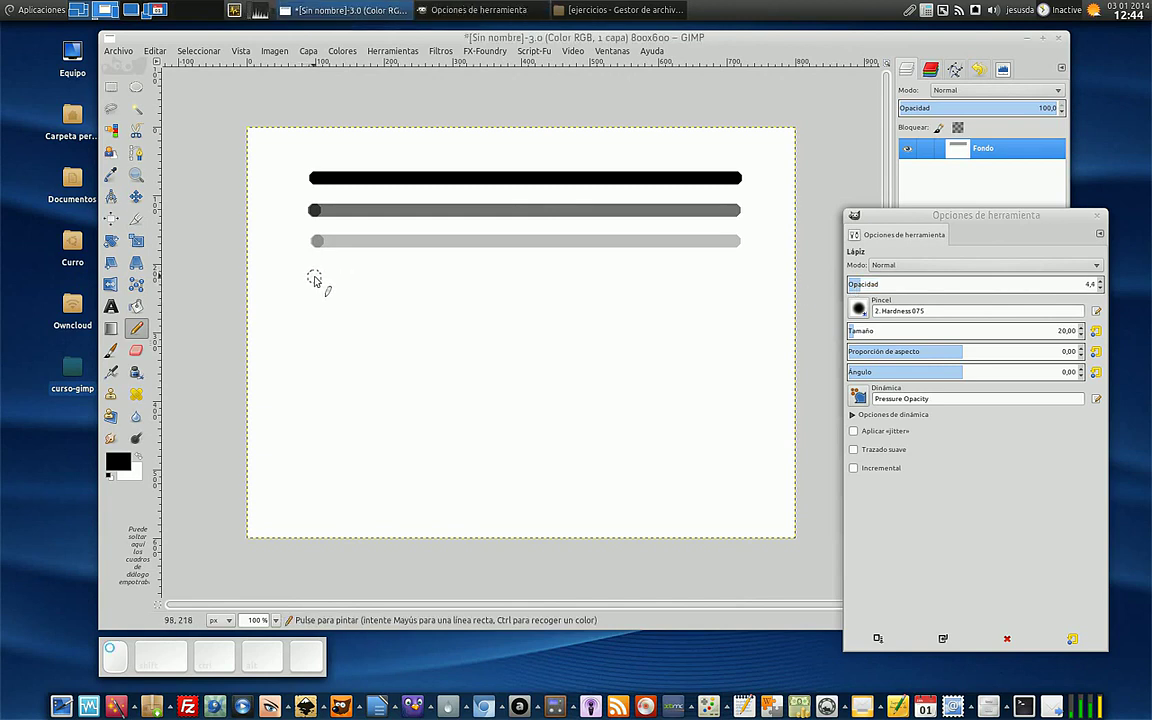
pyautogui.keyDown('ctrl'); pyautogui.keyDown('shift'); pyautogui.click(738, 277); pyautogui.keyUp('shift'); pyautogui.keyUp('ctrl')
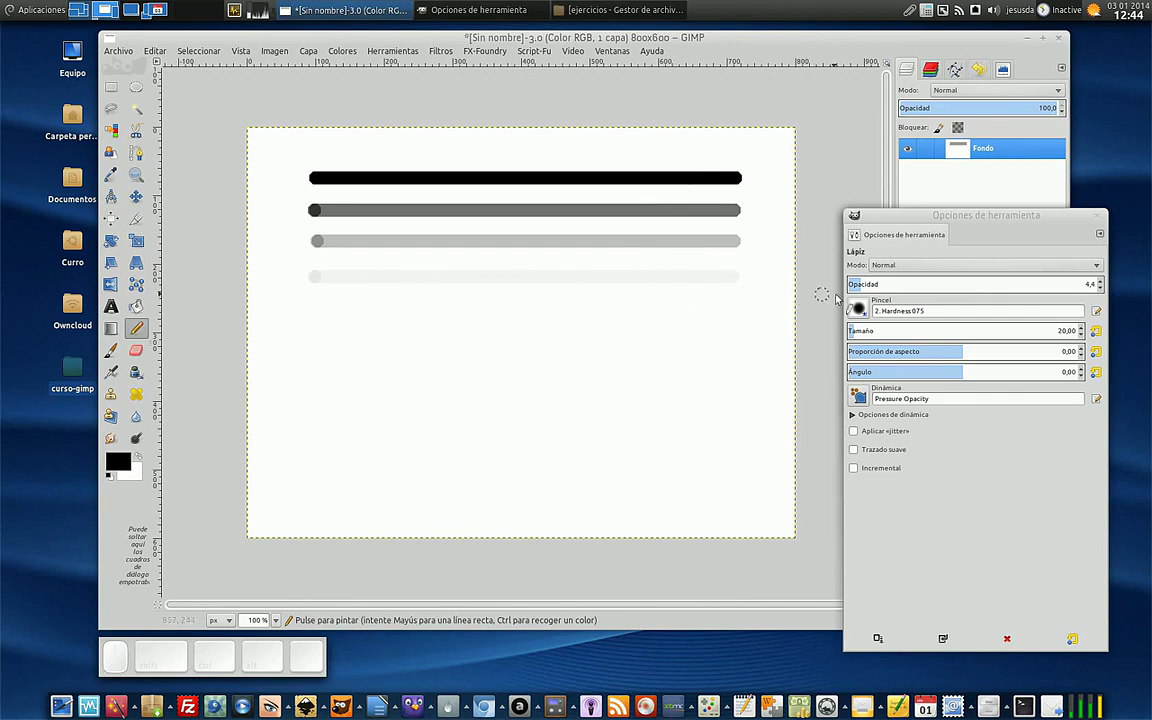
# Step: Set the pencil opacity to 100 and draw a fifth straight horizontal line below the faint one
pyautogui.moveTo(853, 286); pyautogui.dragTo(1085, 285)
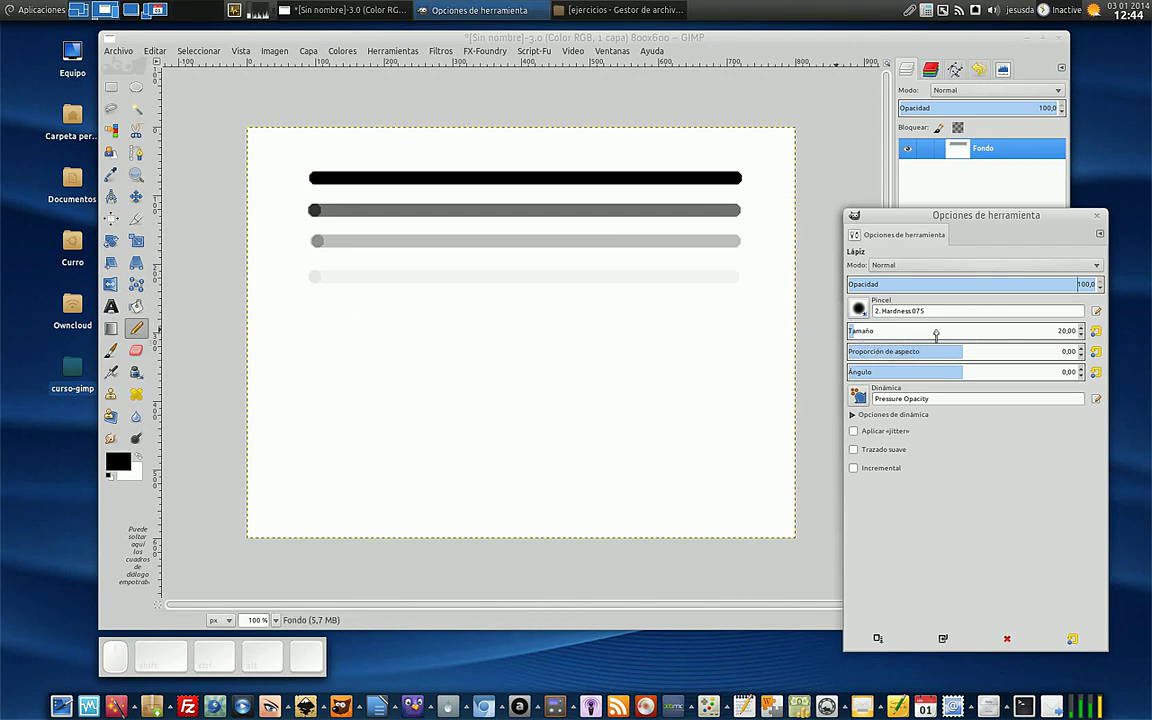
pyautogui.click(315, 317)
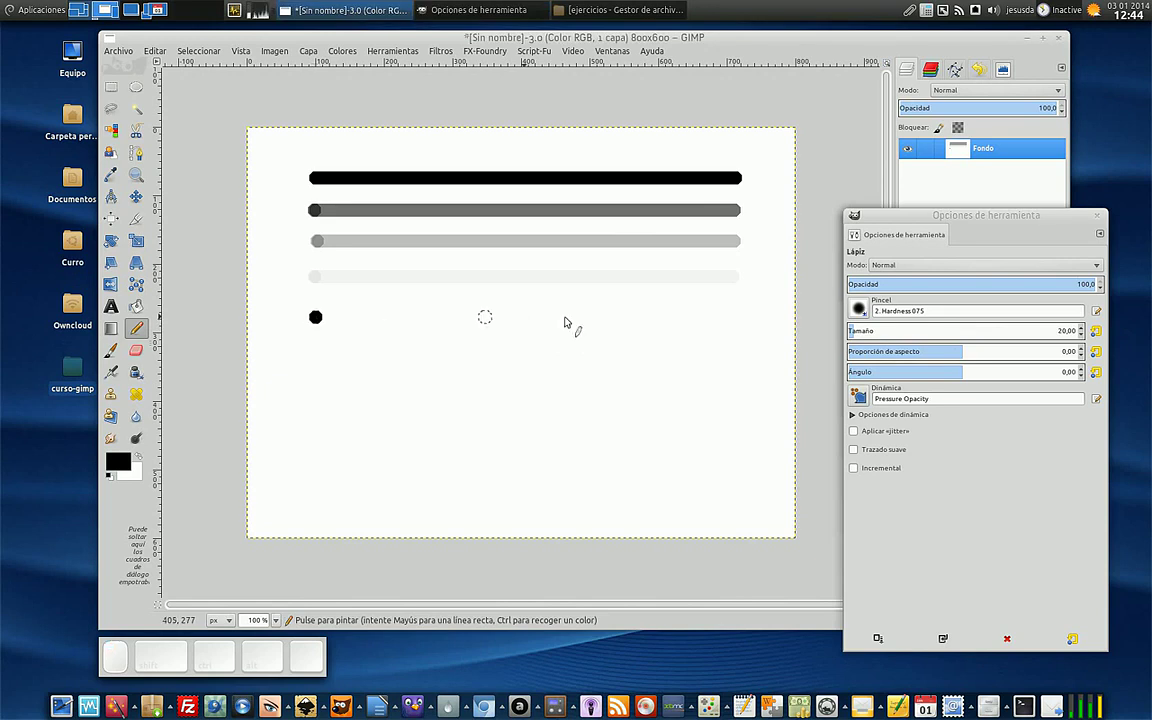
pyautogui.keyDown('ctrl'); pyautogui.keyDown('shift'); pyautogui.click(737, 317); pyautogui.keyUp('shift'); pyautogui.keyUp('ctrl')
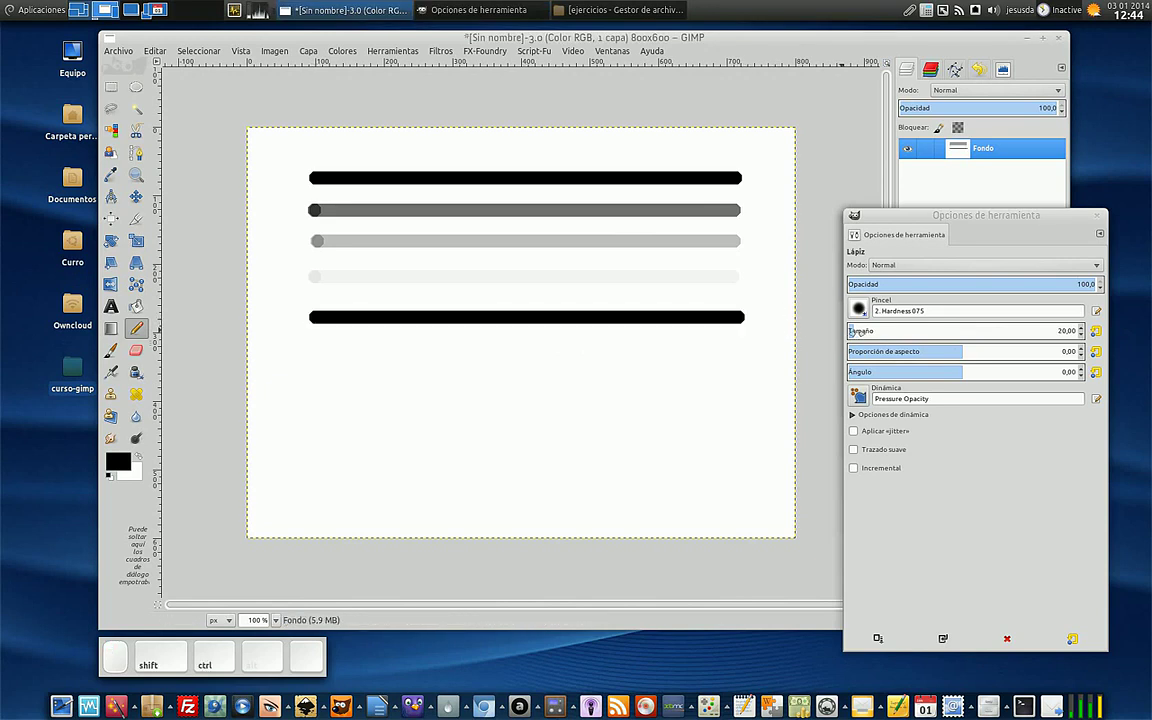
# Step: Set the pencil size to 143.71 and draw a very thick horizontal line across the lower half of the canvas
pyautogui.click(921, 332)
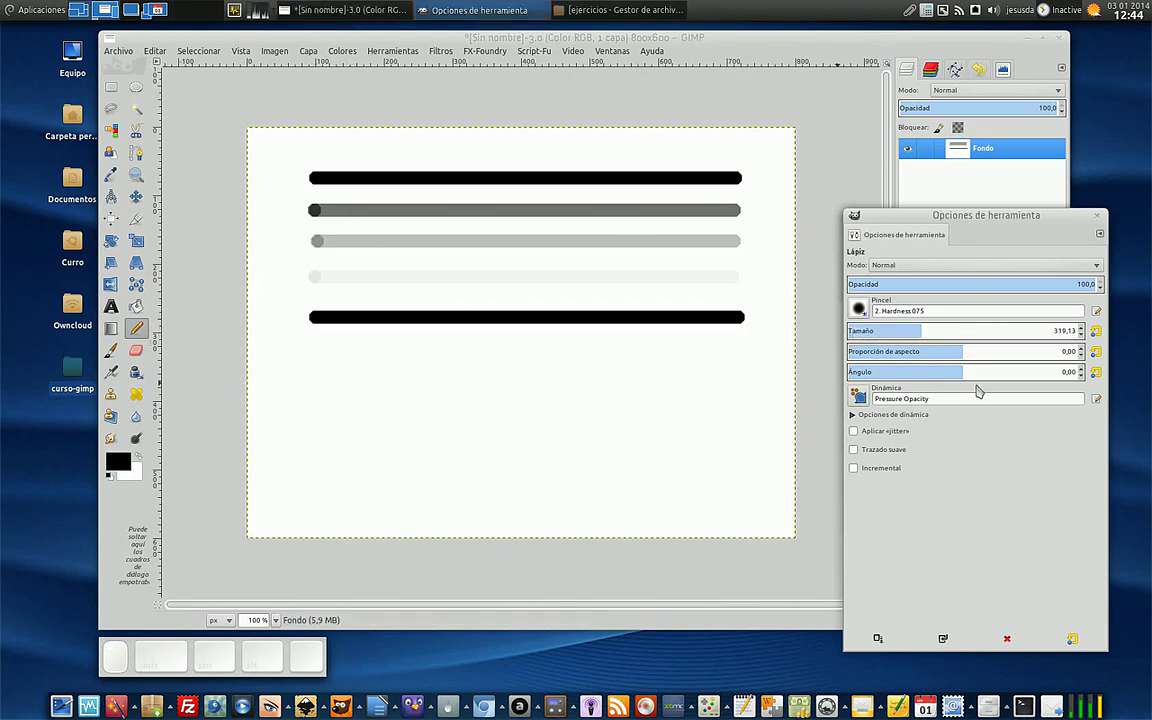
pyautogui.click(885, 331)
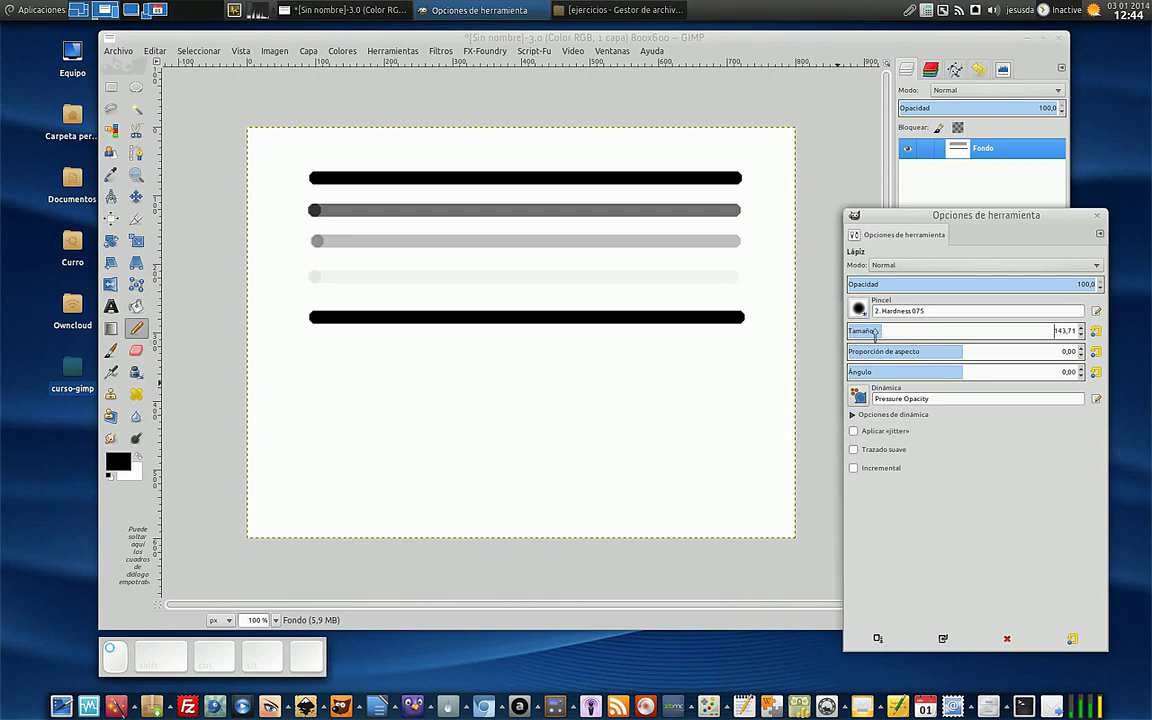
pyautogui.click(331, 403)
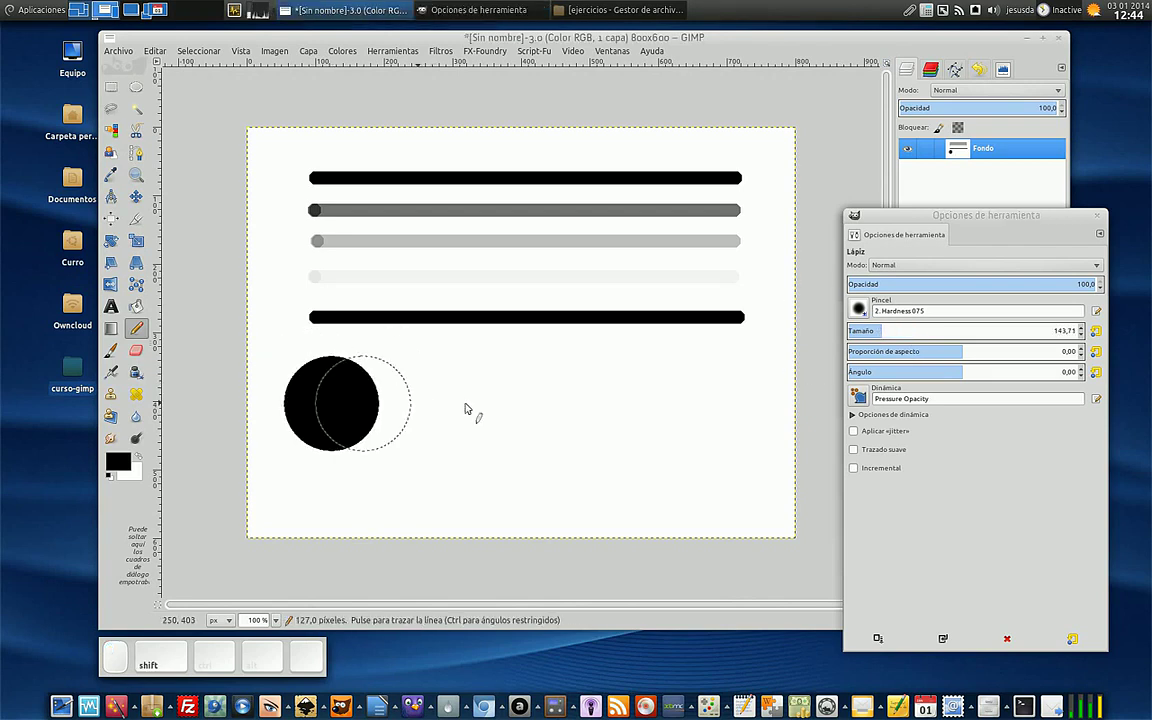
pyautogui.keyDown('shift'); pyautogui.click(696, 406); pyautogui.keyUp('shift')
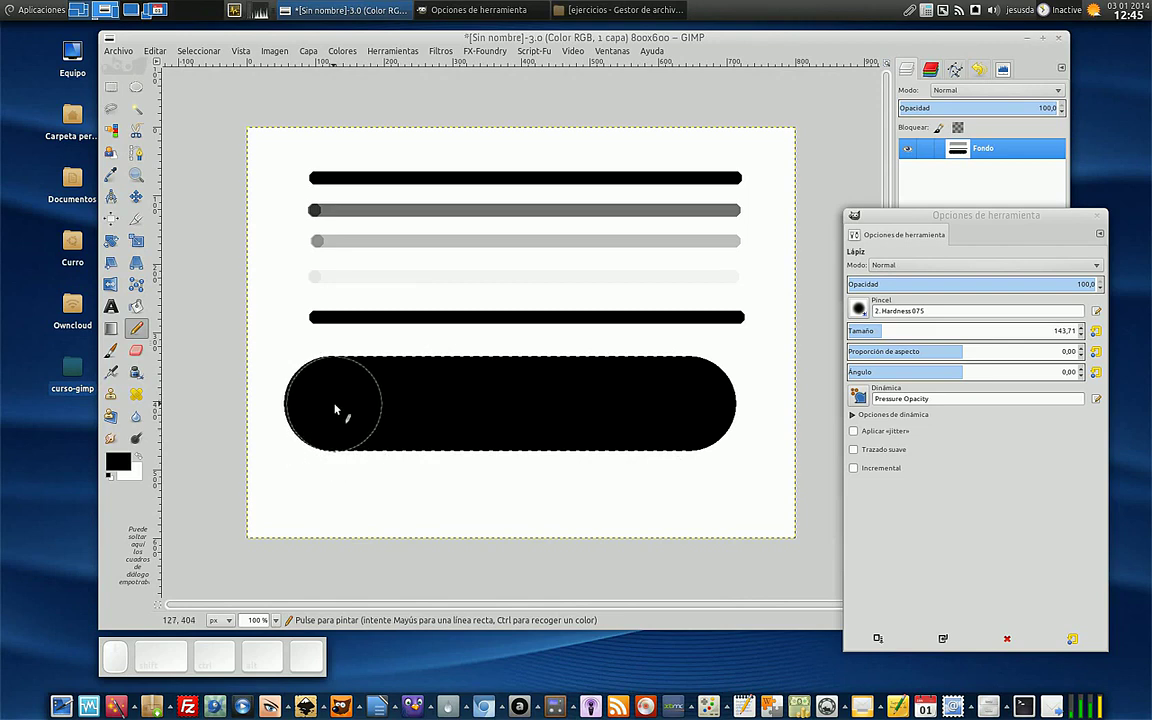
# Step: Set the pencil size to 24.79 and draw a straight, nearly horizontal line beneath the very thick one
pyautogui.click(858, 333)
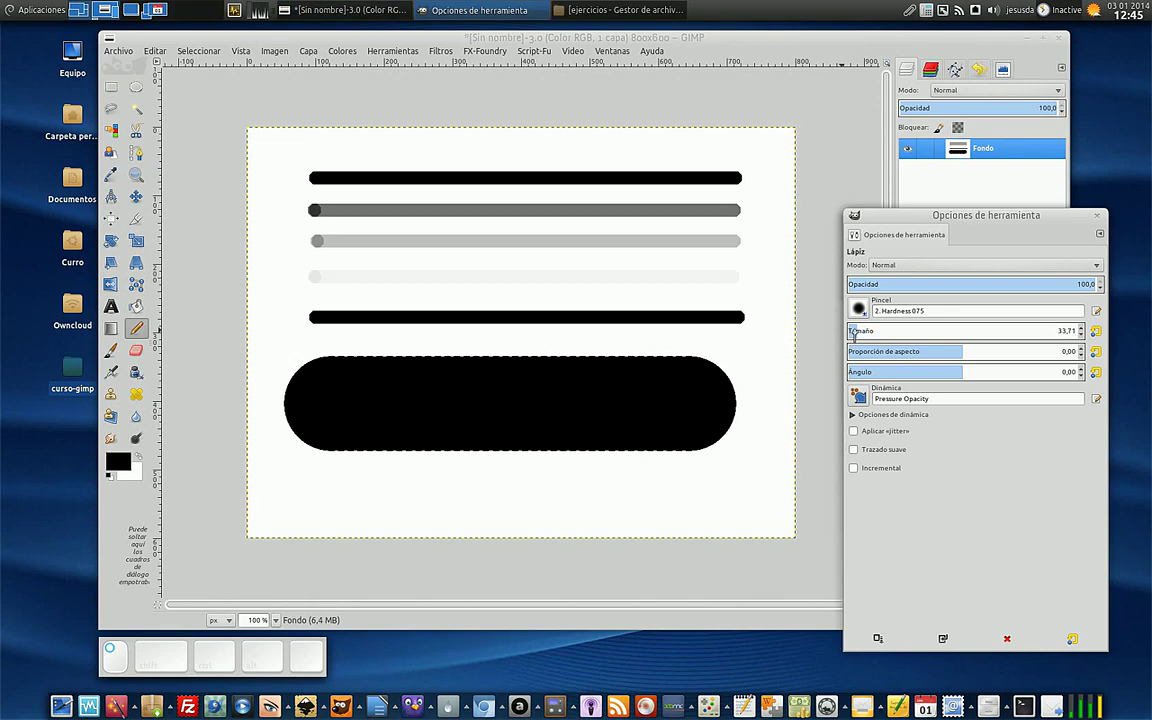
pyautogui.moveTo(855, 333); pyautogui.dragTo(849, 334)
pyautogui.click(317, 493)
pyautogui.press('shift')
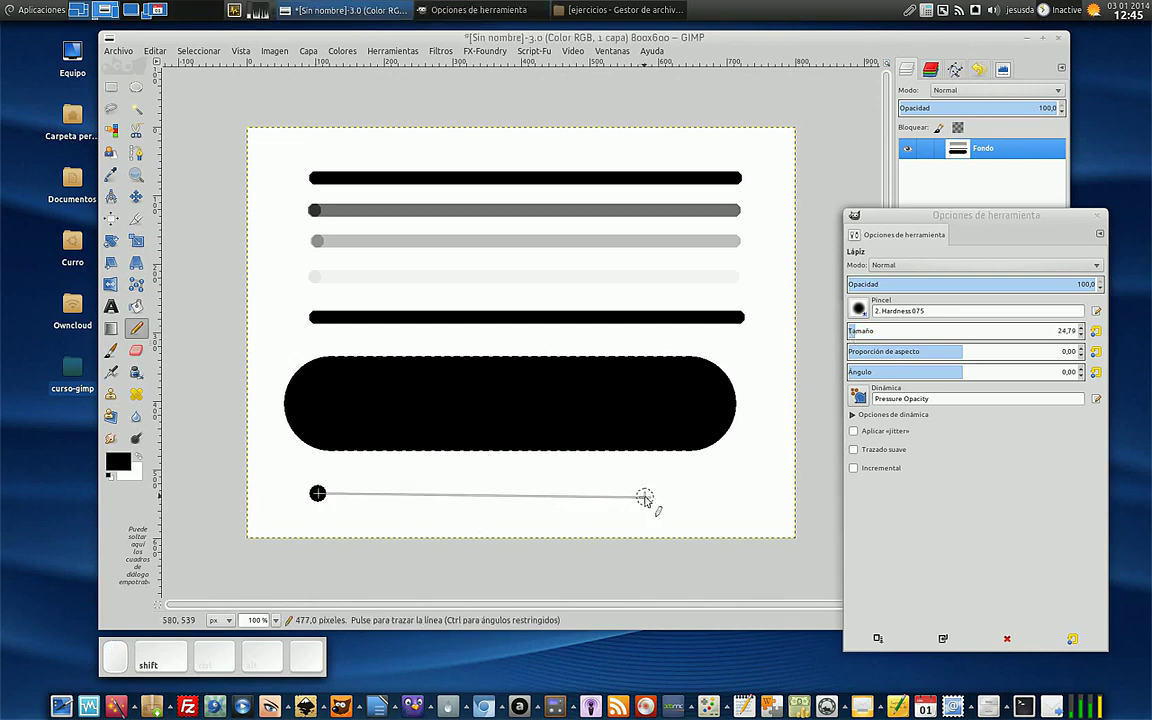
pyautogui.keyDown('shift'); pyautogui.click(705, 494); pyautogui.keyUp('shift')
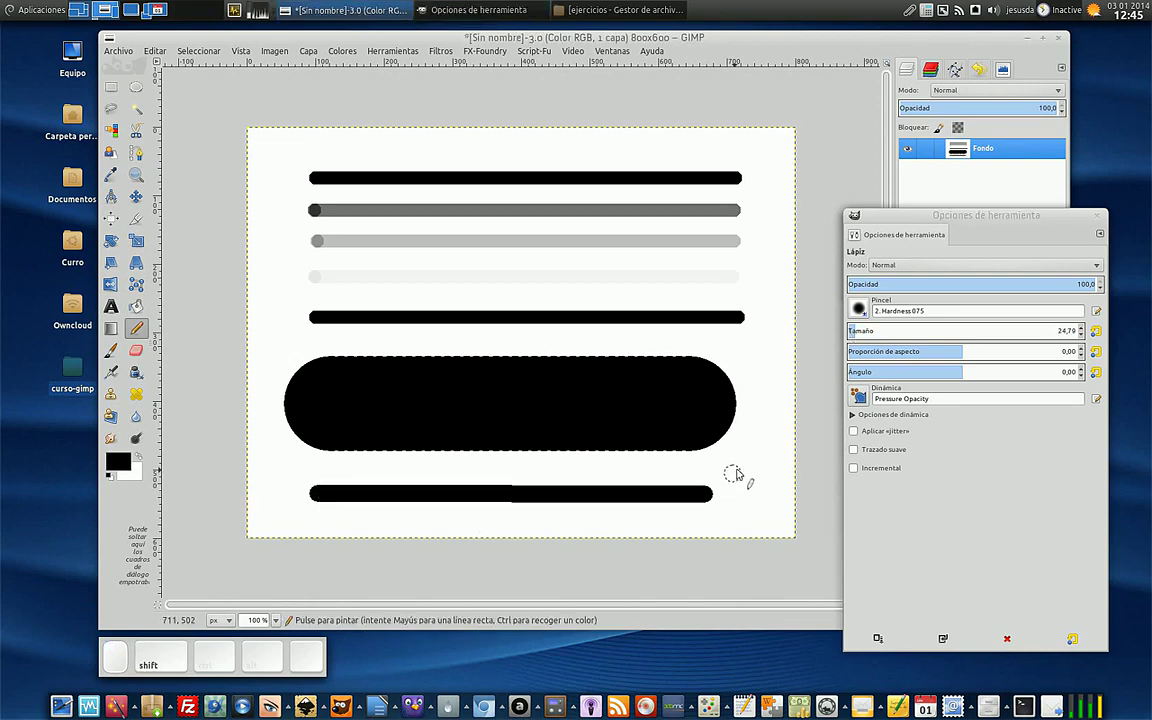
# Step: Set the pencil size to 9.92 and draw a thin horizontal line near the canvas's lower edge
pyautogui.keyDown('ctrl'); pyautogui.scroll(3, 750, 455); pyautogui.keyUp('ctrl')
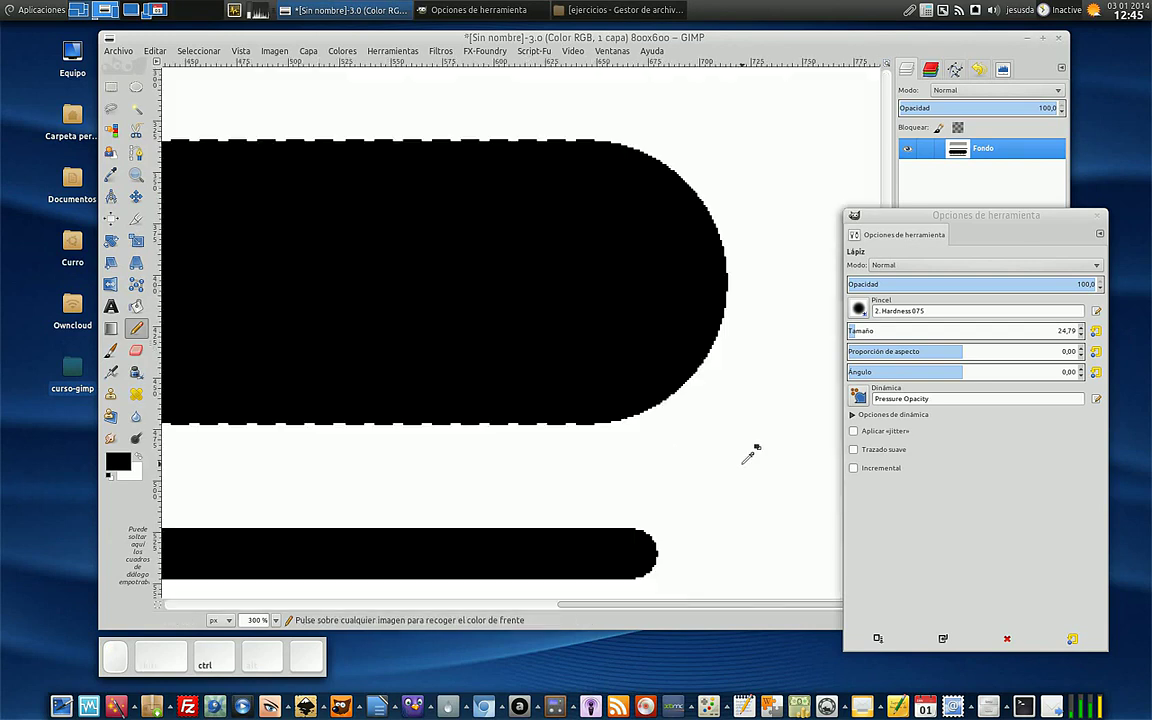
pyautogui.keyDown('ctrl'); pyautogui.scroll(-4, 750, 455); pyautogui.keyUp('ctrl')
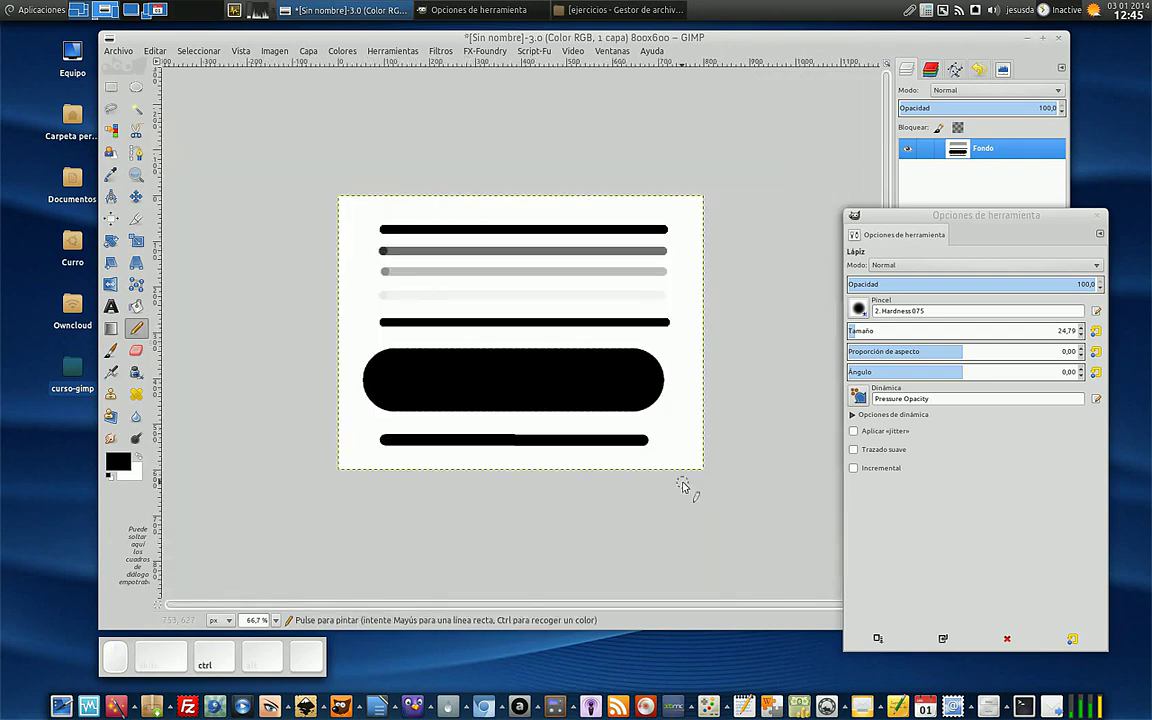
pyautogui.keyDown('ctrl'); pyautogui.scroll(1, 683, 486); pyautogui.keyUp('ctrl')
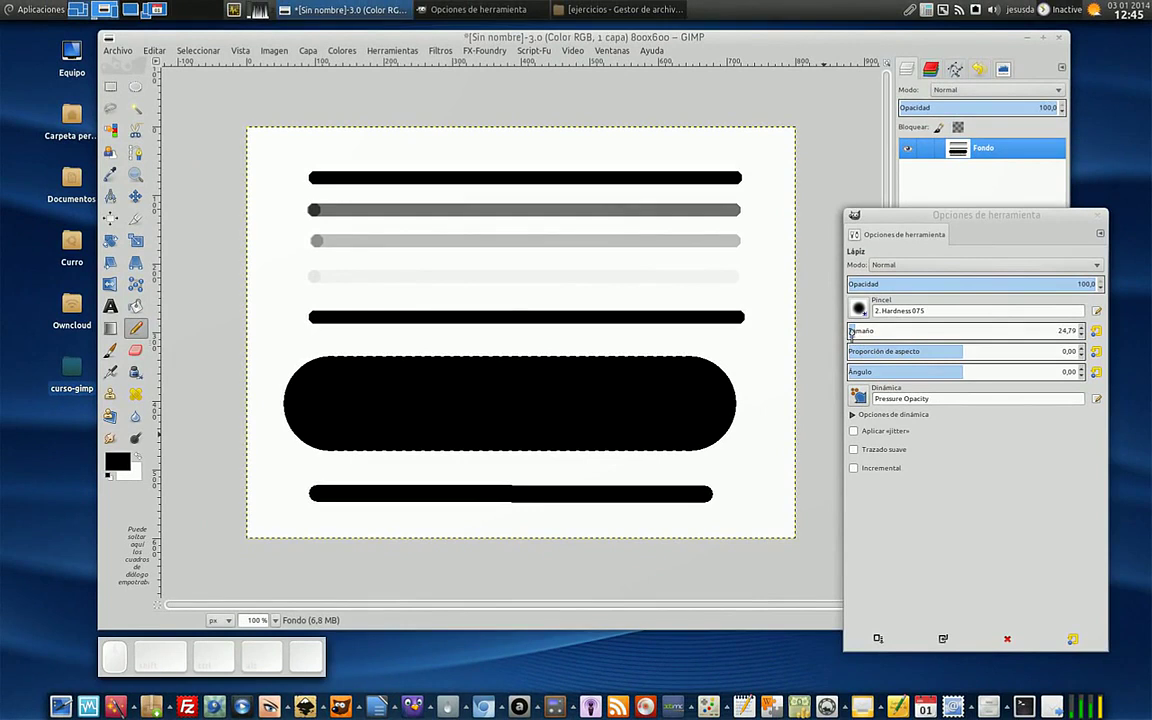
pyautogui.click(851, 333)
pyautogui.click(315, 520)
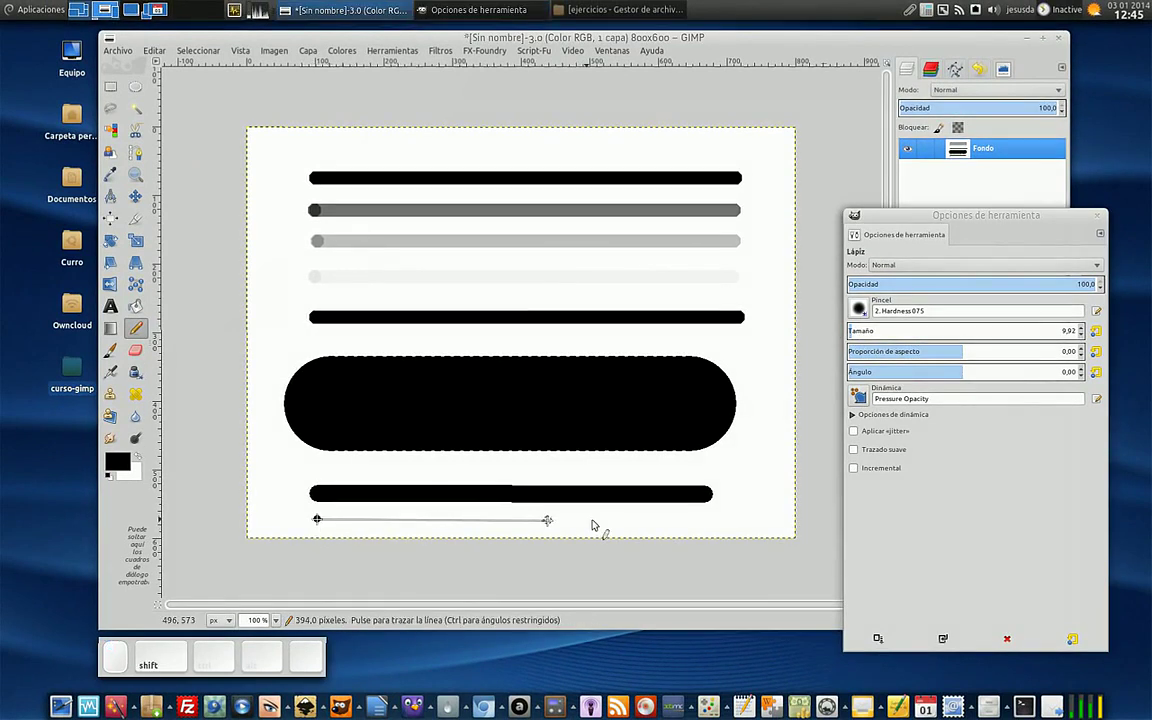
pyautogui.keyDown('ctrl'); pyautogui.keyDown('shift'); pyautogui.click(713, 519); pyautogui.keyUp('shift'); pyautogui.keyUp('ctrl')
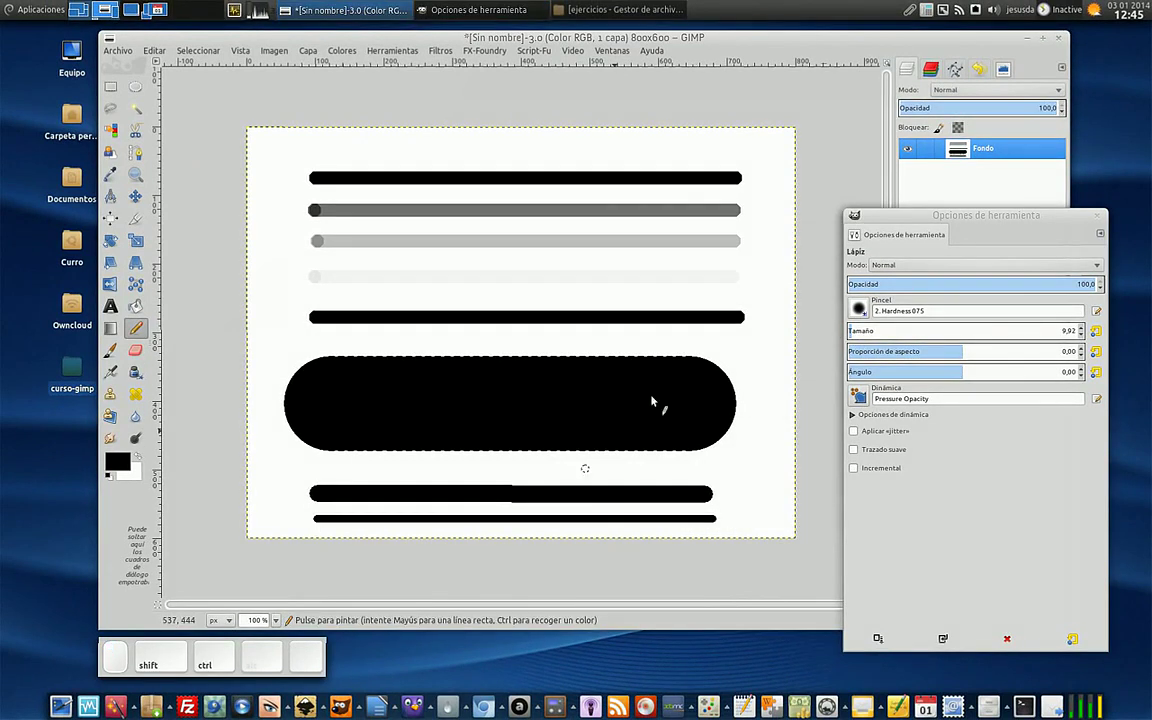
# Step: Set the pencil size to 69.38 and undo all the drawn lines back to a blank canvas
pyautogui.moveTo(851, 330)
pyautogui.mouseDown()
pyautogui.moveTo(1062, 329)
pyautogui.moveTo(866, 330)
pyautogui.mouseUp()
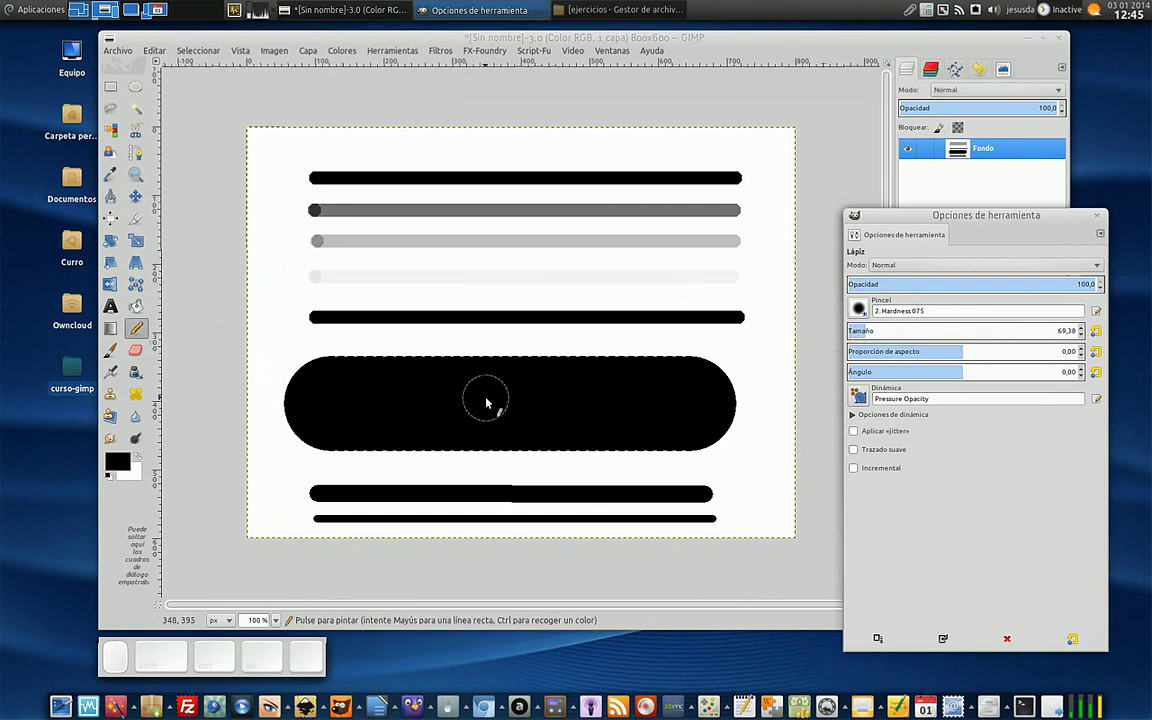
pyautogui.hotkey('ctrl', 'z')
pyautogui.hotkey('ctrl', 'z')
pyautogui.hotkey('ctrl', 'z')
pyautogui.hotkey('ctrl', 'z')
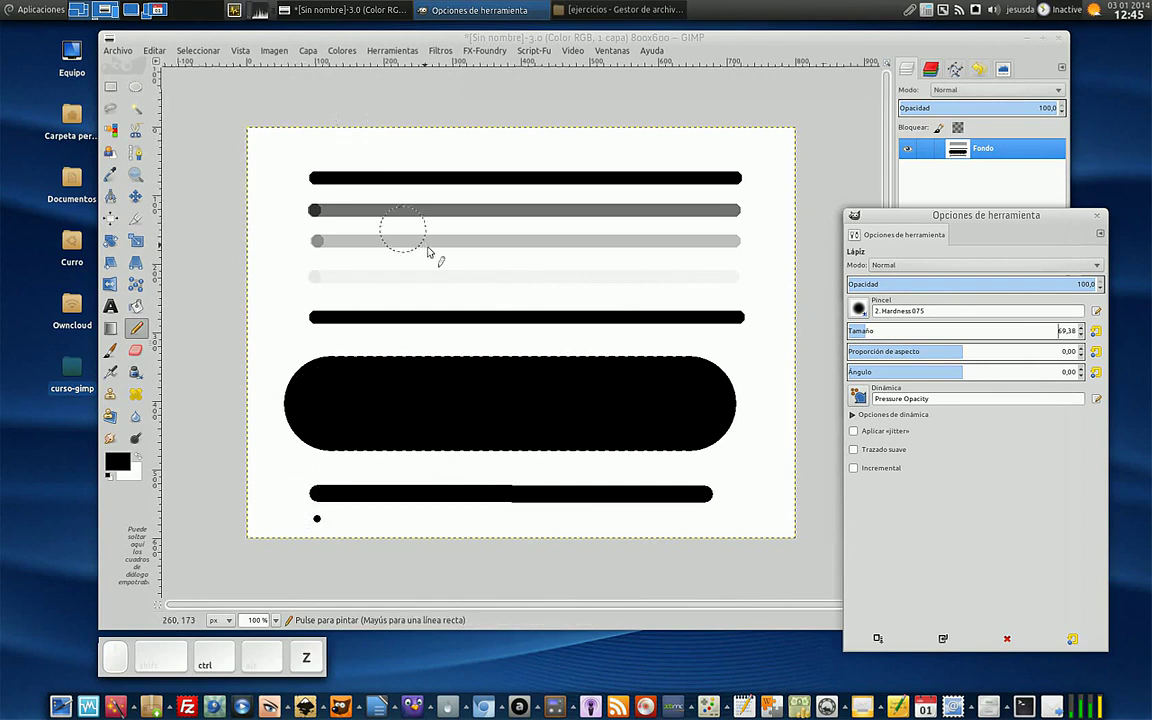
pyautogui.hotkey('ctrl', 'z')
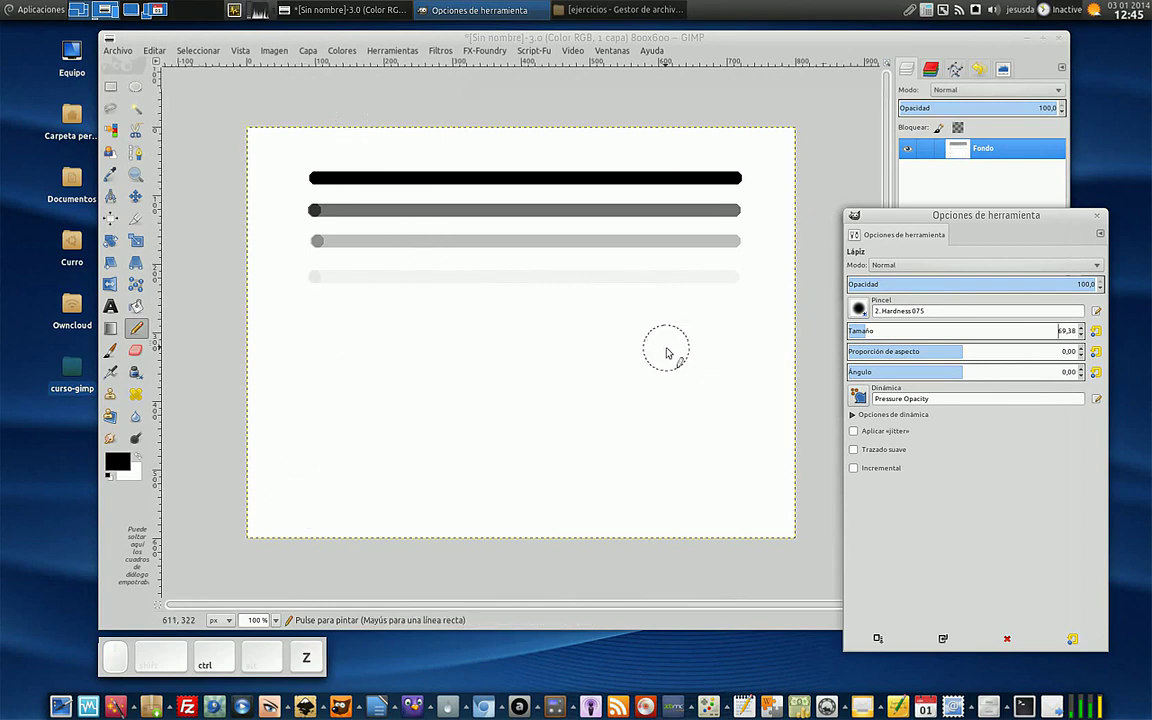
pyautogui.hotkey('ctrl', 'z')
pyautogui.hotkey('ctrl', 'z')
pyautogui.hotkey('ctrl', 'z')
pyautogui.hotkey('ctrl', 'z')
pyautogui.hotkey('ctrl', 'z')
pyautogui.hotkey('ctrl', 'z')
pyautogui.hotkey('ctrl', 'z')
pyautogui.hotkey('ctrl', 'z')
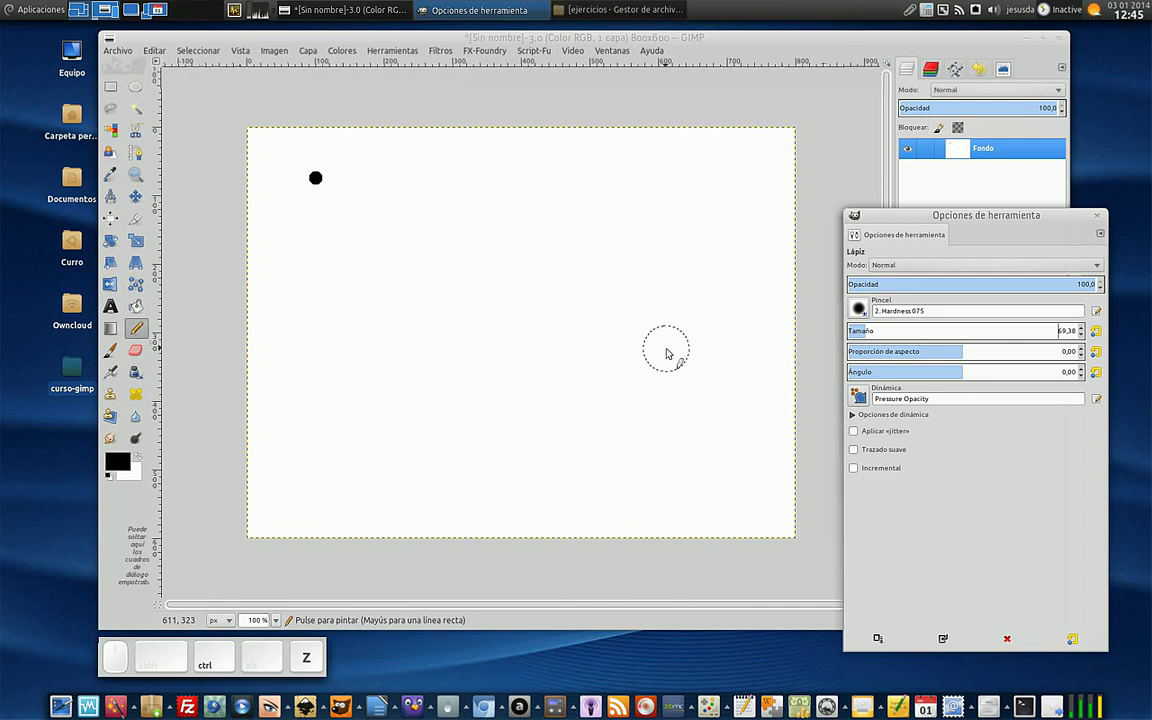
# Step: Set the pencil size to 48.57 and draw a straight, nearly horizontal line across the upper part of the canvas
pyautogui.click(858, 332)
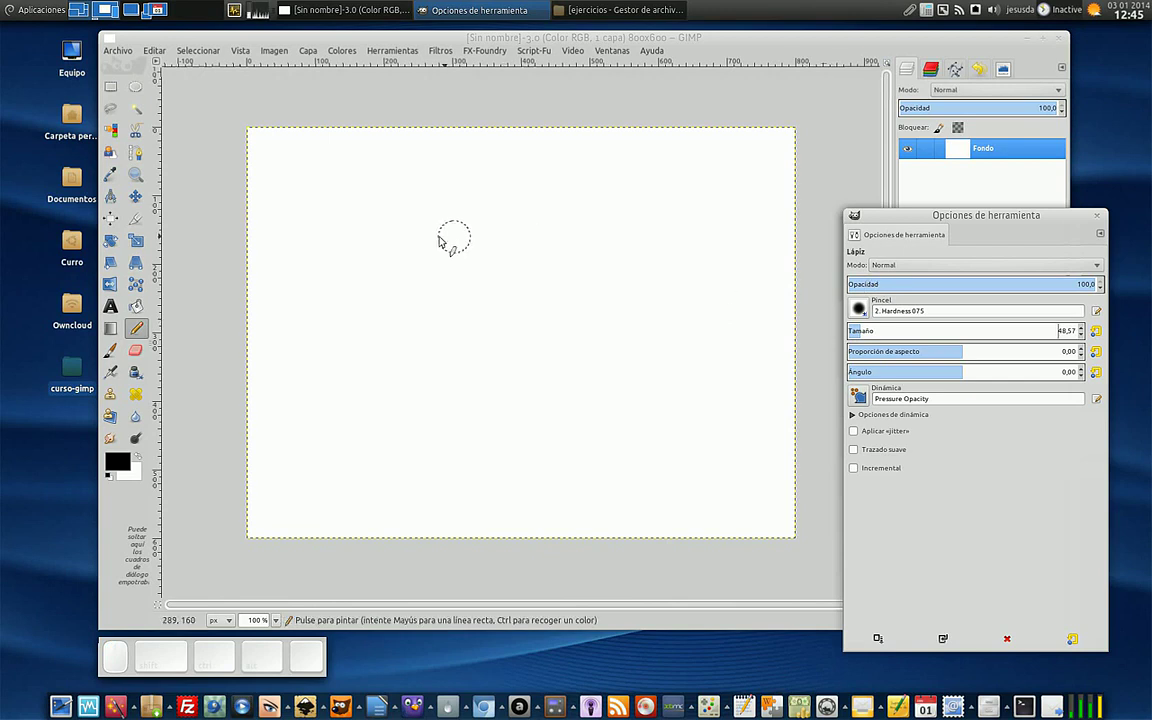
pyautogui.click(329, 180)
pyautogui.keyDown('shift'); pyautogui.click(680, 178); pyautogui.keyUp('shift')
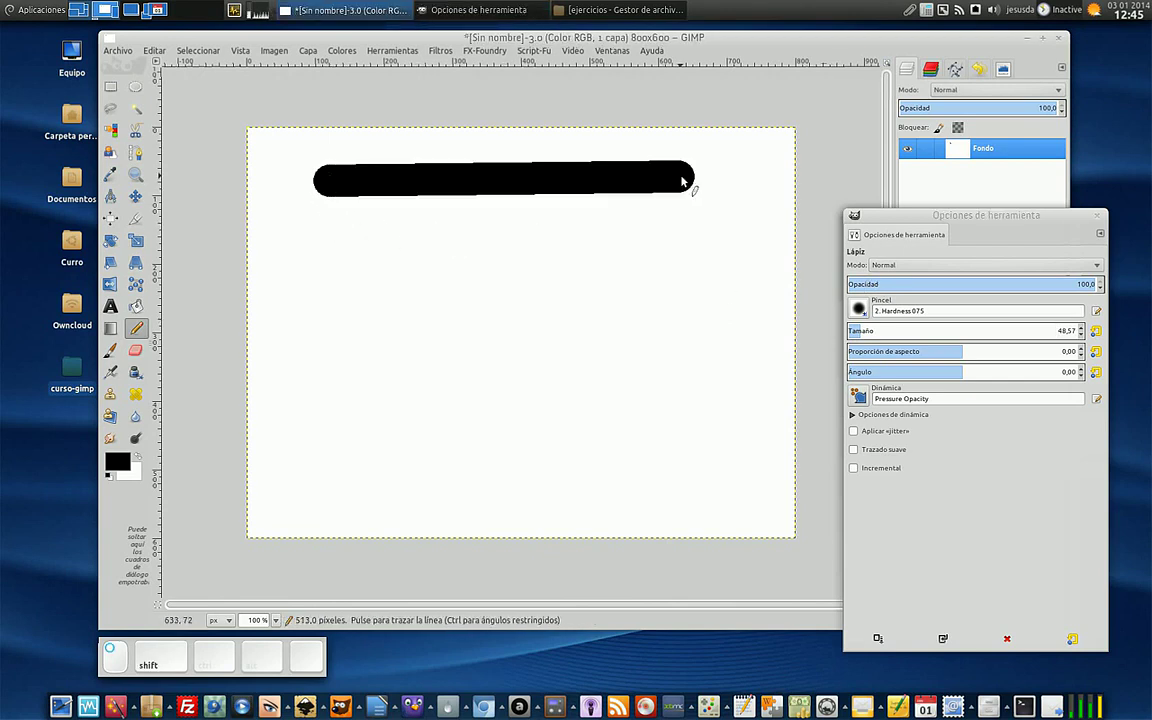
# Step: Set the pencil size to 33.71 and draw a straight line under the first, plus a freehand line and a looping scribble beneath it
pyautogui.click(866, 332)
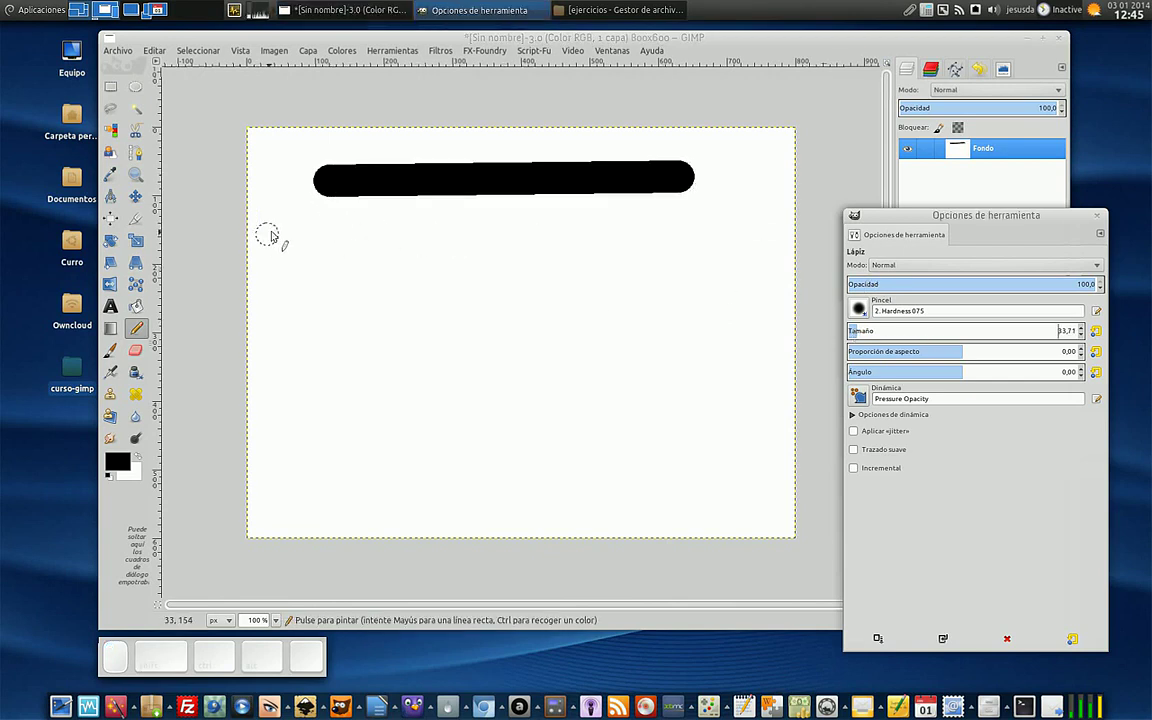
pyautogui.click(317, 218)
pyautogui.keyDown('shift'); pyautogui.click(653, 212); pyautogui.keyUp('shift')
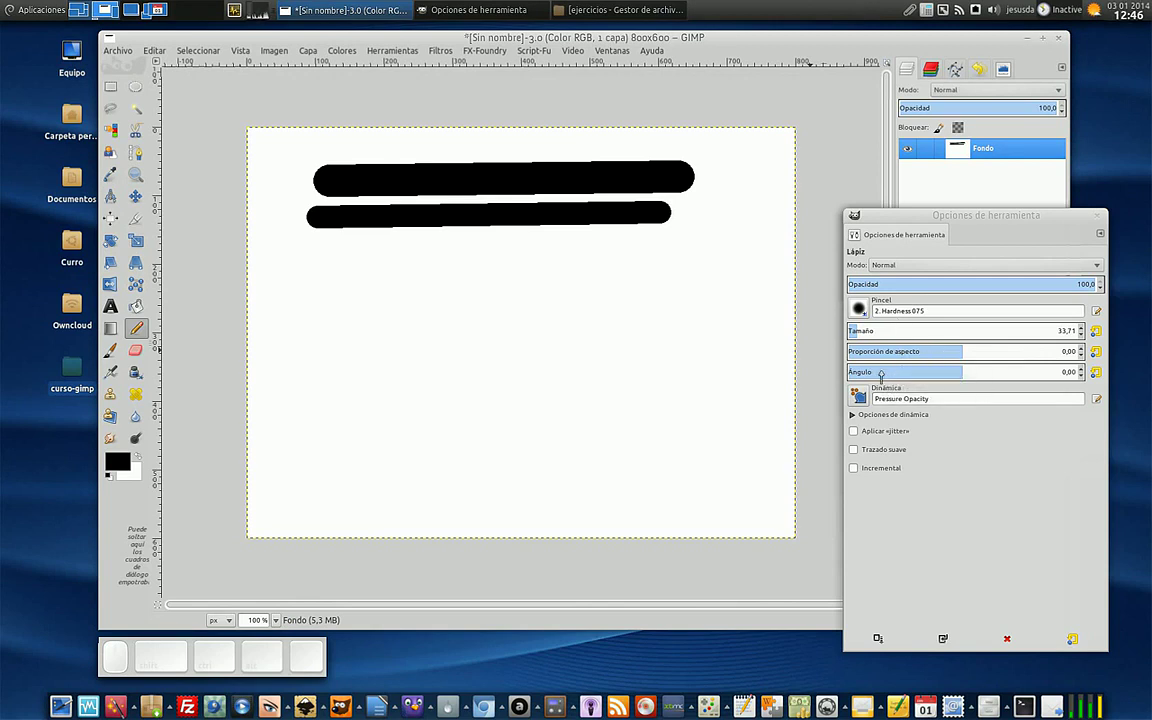
pyautogui.moveTo(322, 258); pyautogui.dragTo(610, 257)
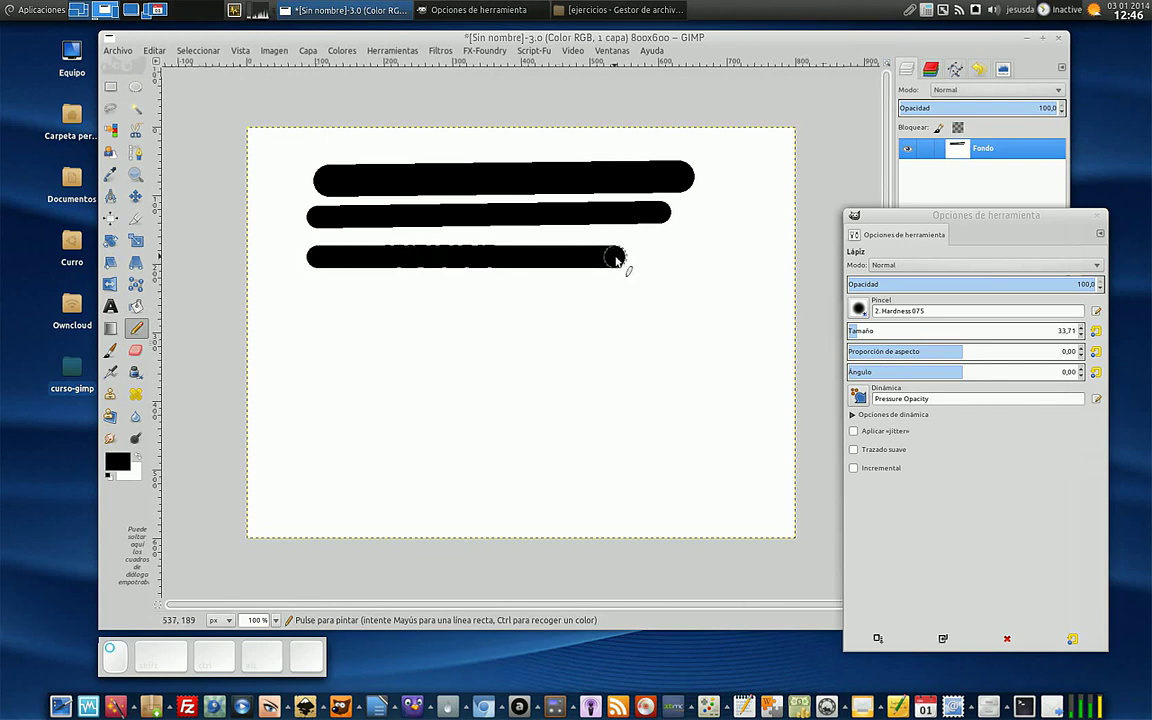
pyautogui.moveTo(399, 278); pyautogui.dragTo(568, 300)
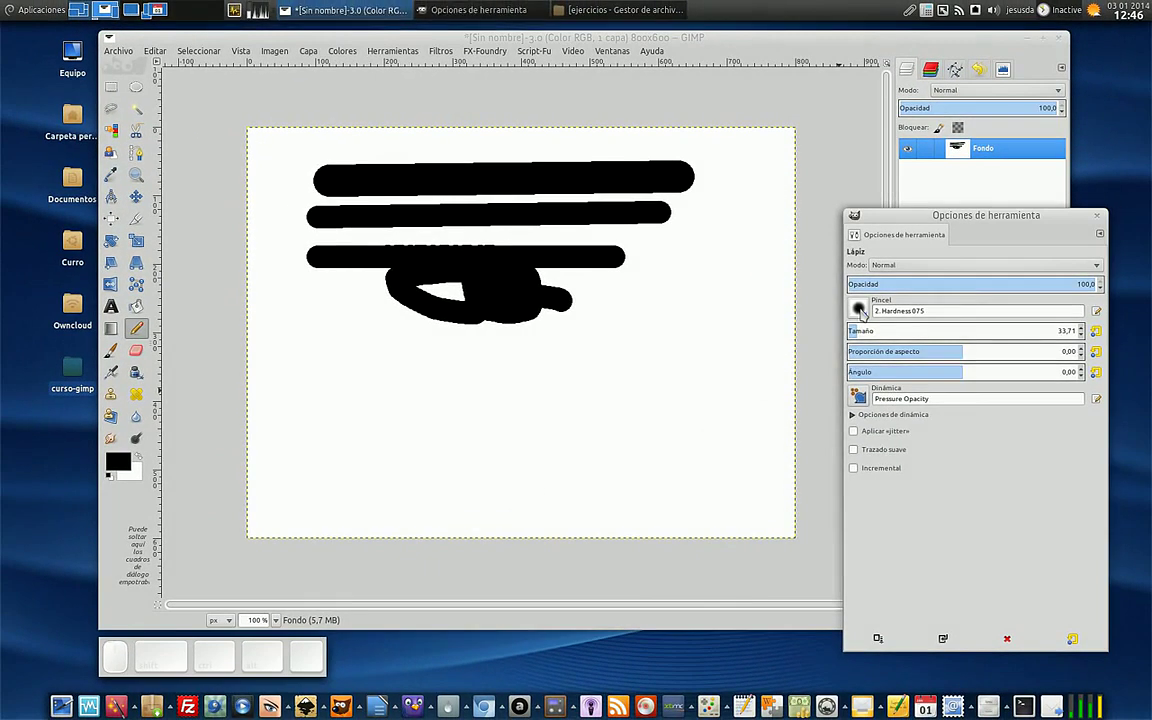
# Step: Browse the brushes, pick the round one just before Hardness 075, and draw a freehand stroke below the scribble
pyautogui.click(845, 306)
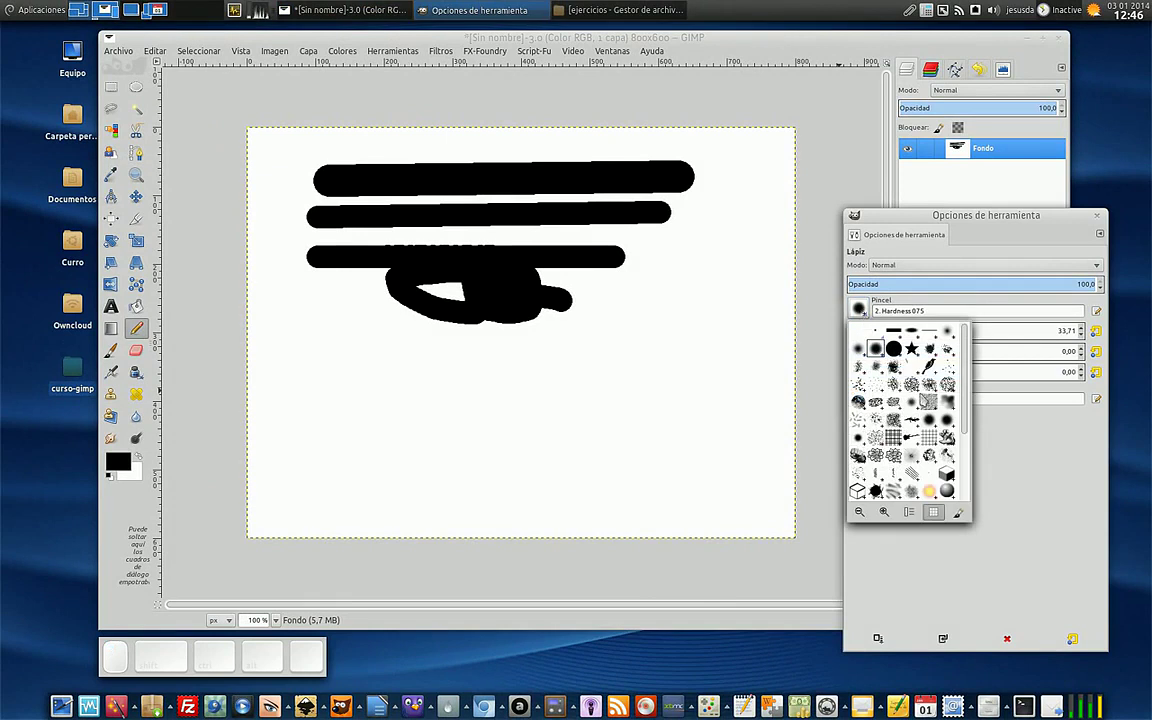
pyautogui.scroll(-3, 966, 446)
pyautogui.moveTo(962, 462); pyautogui.dragTo(968, 346)
pyautogui.scroll(-4, 968, 336)
pyautogui.moveTo(969, 443); pyautogui.dragTo(962, 352)
pyautogui.moveTo(962, 345)
pyautogui.mouseDown()
pyautogui.moveTo(968, 429)
pyautogui.moveTo(968, 311)
pyautogui.mouseUp()
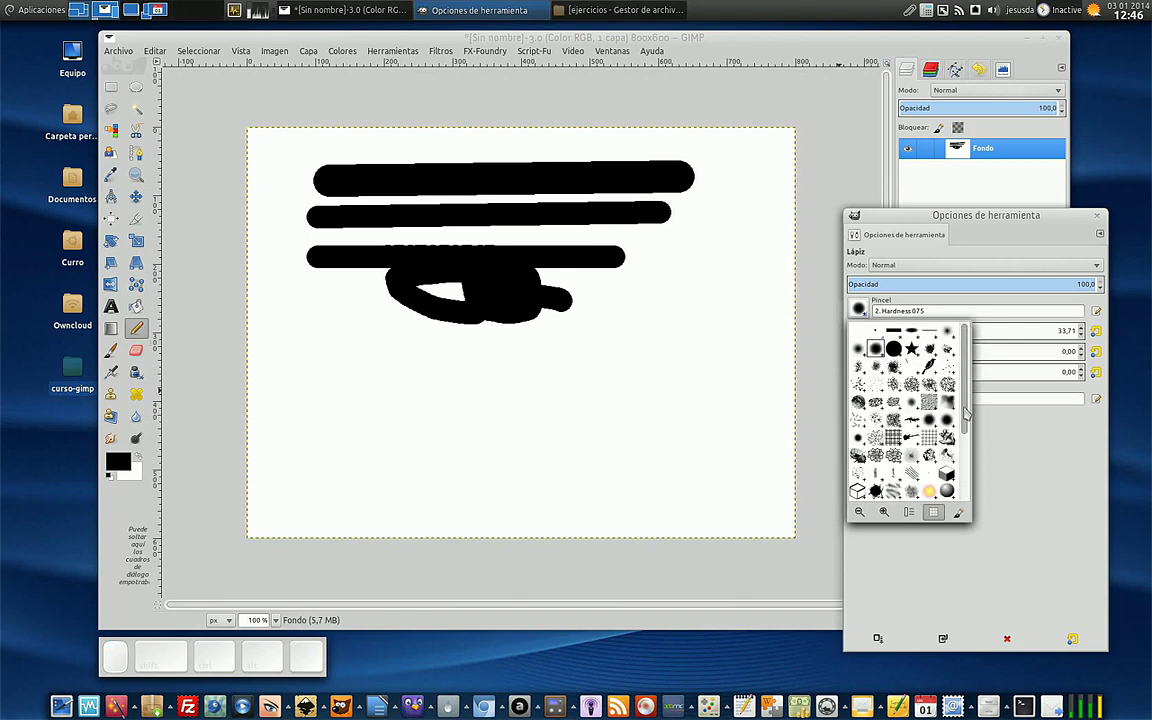
pyautogui.click(858, 348)
pyautogui.moveTo(375, 379); pyautogui.dragTo(580, 388)
# Step: Choose the Hardness 100 brush and draw a short freehand stroke below the previous one
pyautogui.click(858, 310)
pyautogui.click(893, 350)
pyautogui.moveTo(422, 423); pyautogui.dragTo(562, 428)
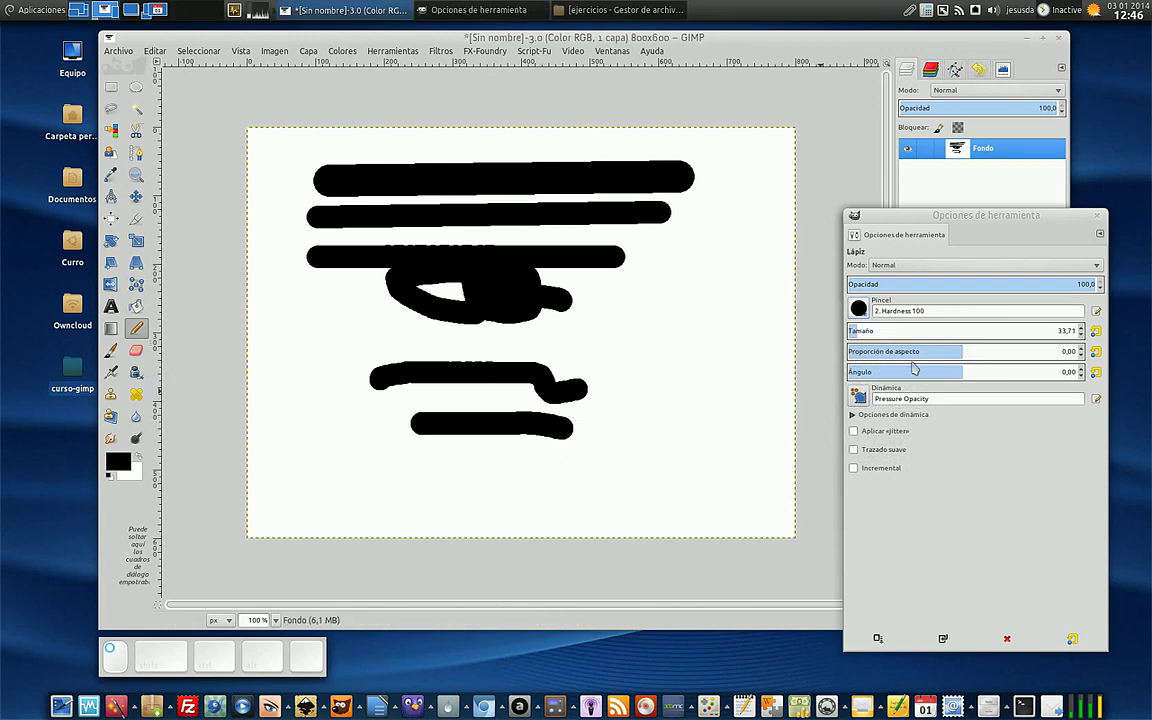
# Step: Choose the Star brush and draw a curving trail of stars near the canvas's lower edge
pyautogui.click(858, 310)
pyautogui.click(912, 356)
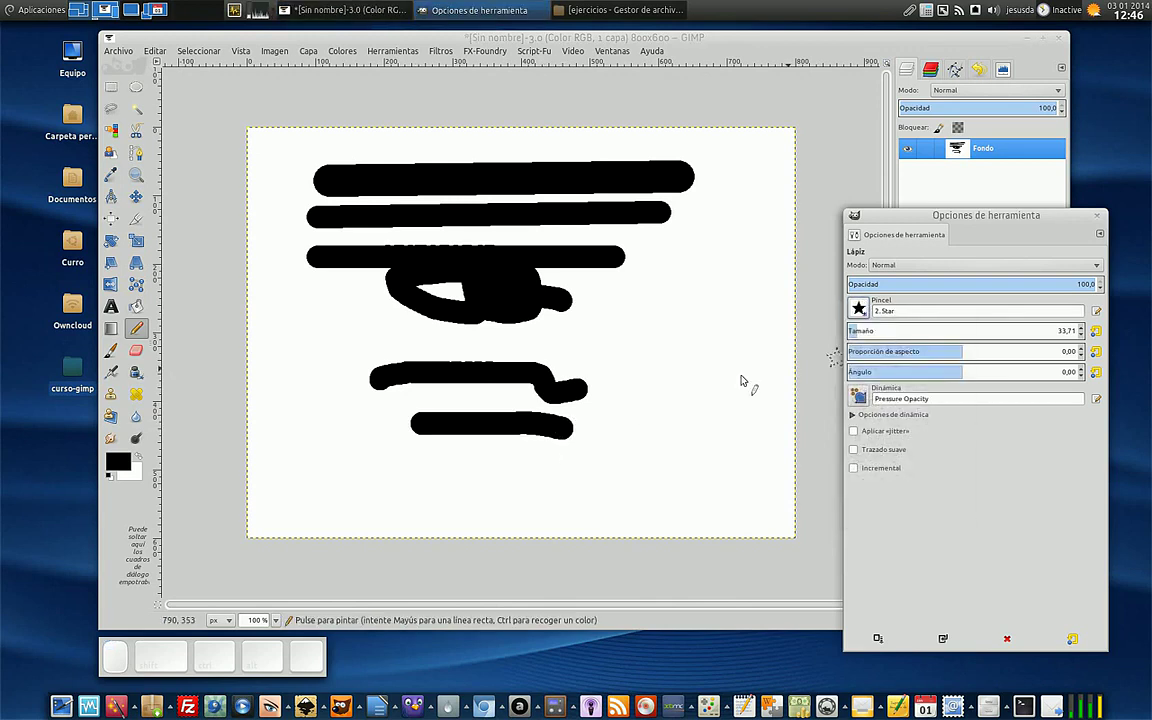
pyautogui.click(334, 500)
pyautogui.moveTo(337, 503)
pyautogui.mouseDown()
pyautogui.moveTo(521, 466)
pyautogui.moveTo(533, 485)
pyautogui.moveTo(462, 499)
pyautogui.mouseUp()
# Step: Choose the Acrylic 01 brush, draw a wavy stroke to the right of the star trail and add a single dab above it
pyautogui.click(862, 309)
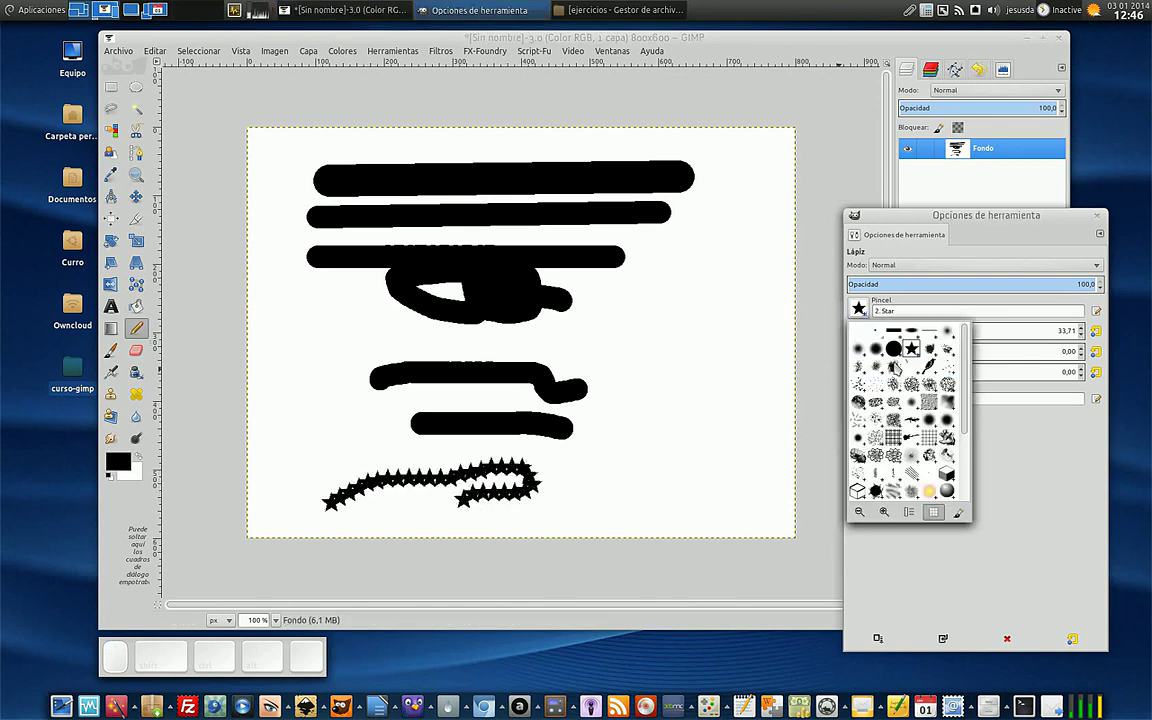
pyautogui.click(930, 350)
pyautogui.moveTo(599, 468)
pyautogui.mouseDown()
pyautogui.moveTo(642, 464)
pyautogui.moveTo(637, 483)
pyautogui.moveTo(664, 484)
pyautogui.moveTo(700, 455)
pyautogui.mouseUp()
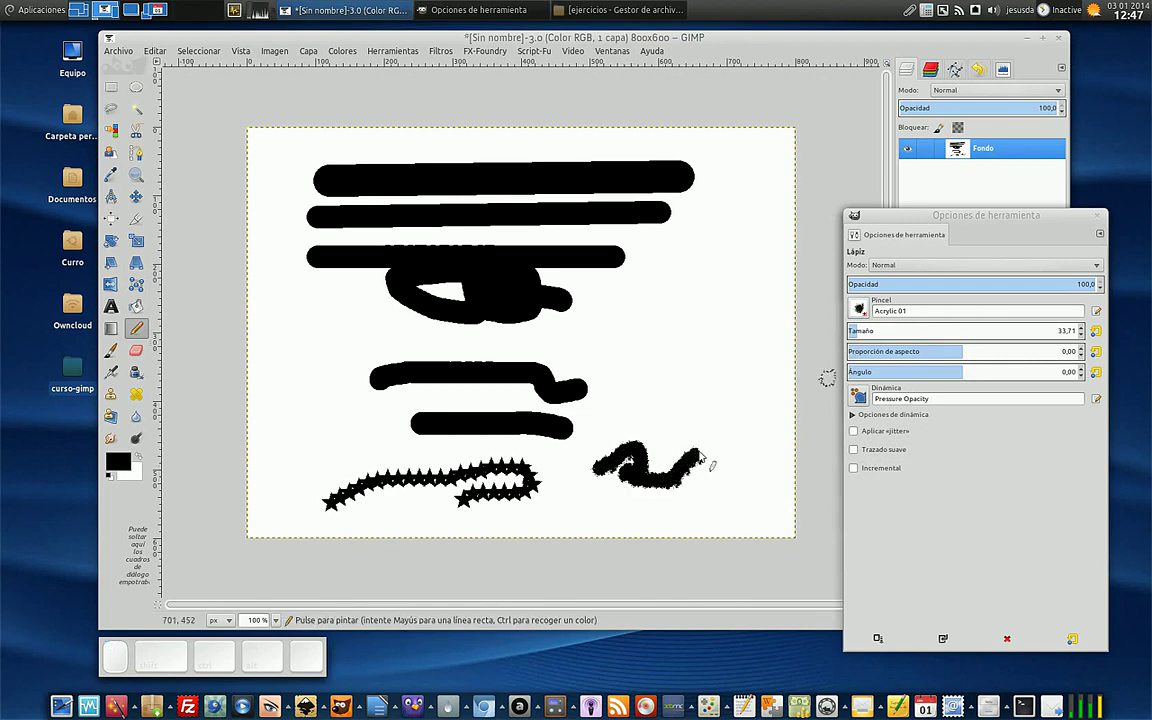
pyautogui.click(695, 410)
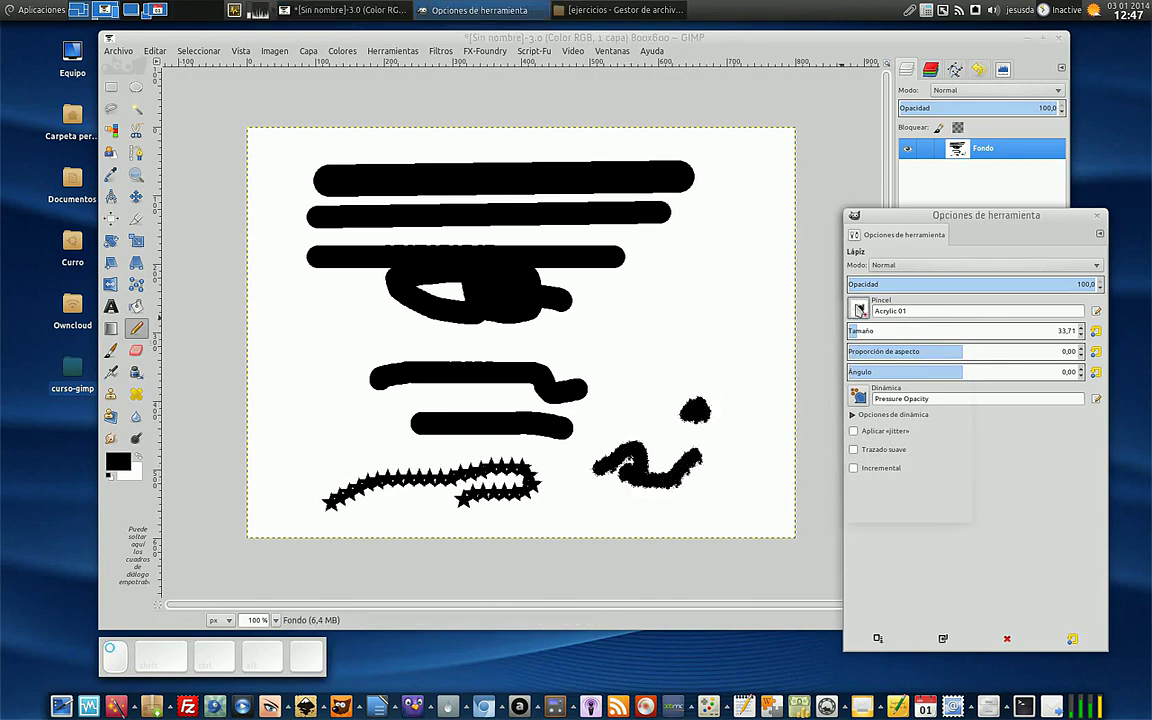
# Step: Choose the Acrylic 02 brush and draw a zigzag stroke above the single dab
pyautogui.click(859, 310)
pyautogui.click(948, 350)
pyautogui.moveTo(668, 314)
pyautogui.mouseDown()
pyautogui.moveTo(697, 342)
pyautogui.moveTo(727, 349)
pyautogui.moveTo(679, 355)
pyautogui.moveTo(689, 372)
pyautogui.moveTo(724, 380)
pyautogui.mouseUp()
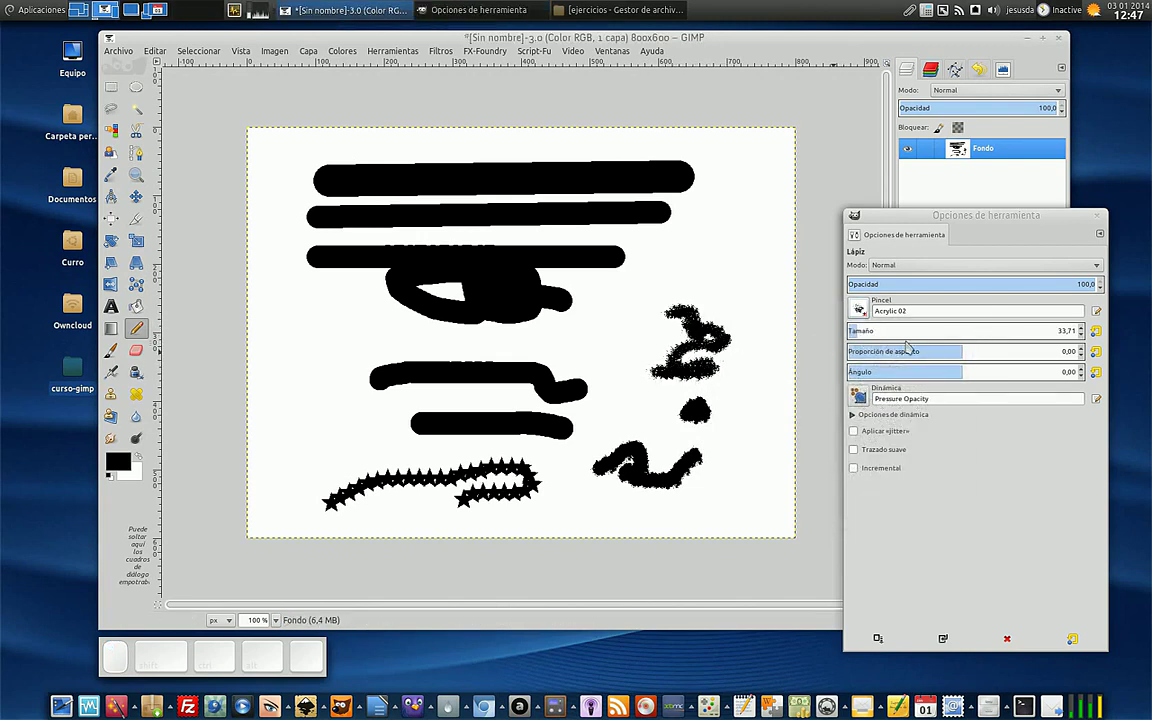
# Step: Choose the Pepper brush and draw a row of peppers below the scribble and a doubled-back row above the star trail
pyautogui.click(859, 310)
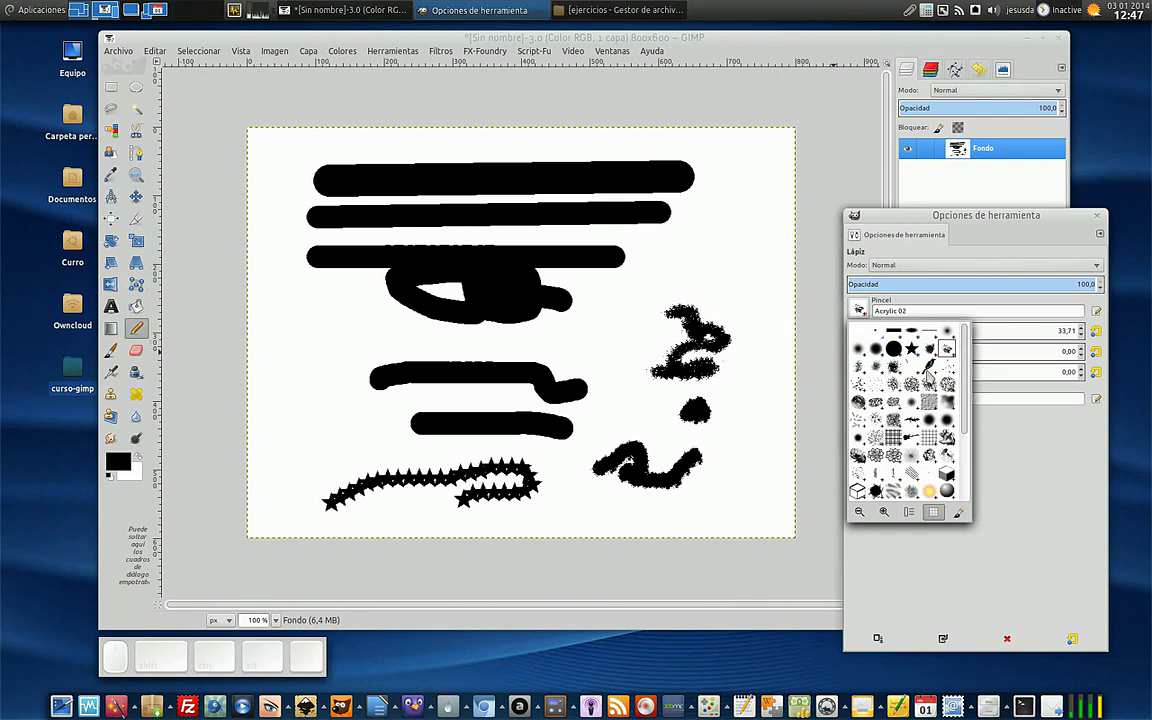
pyautogui.scroll(-4, 938, 482)
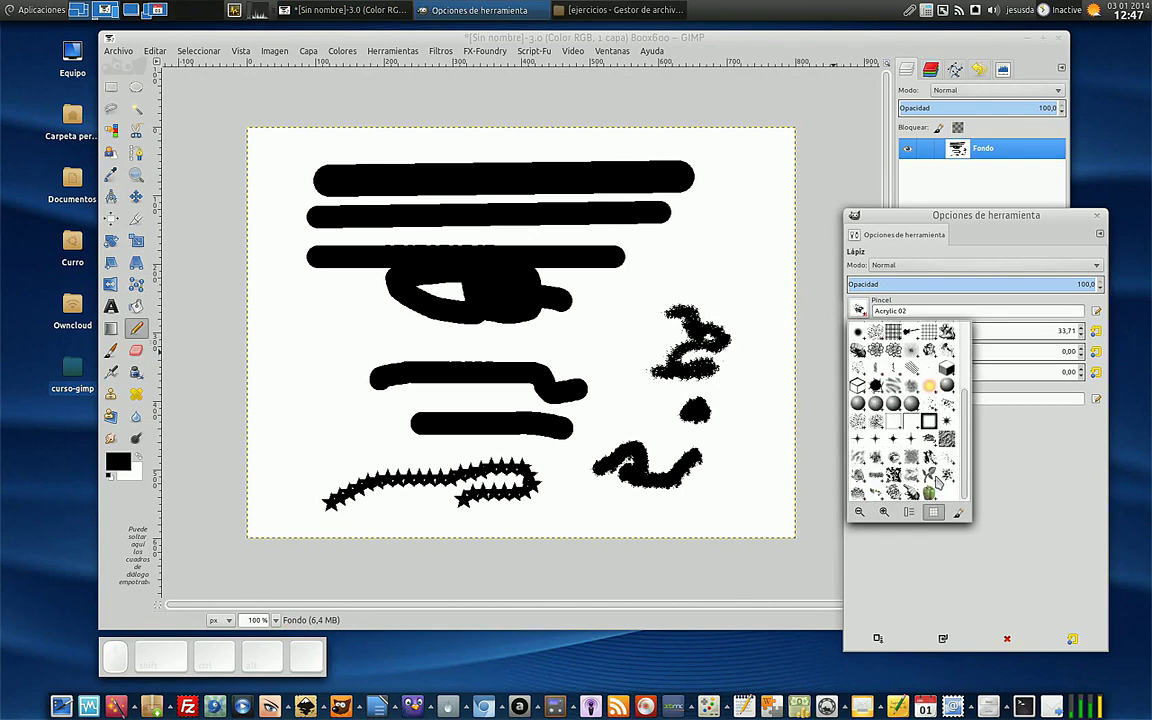
pyautogui.click(931, 494)
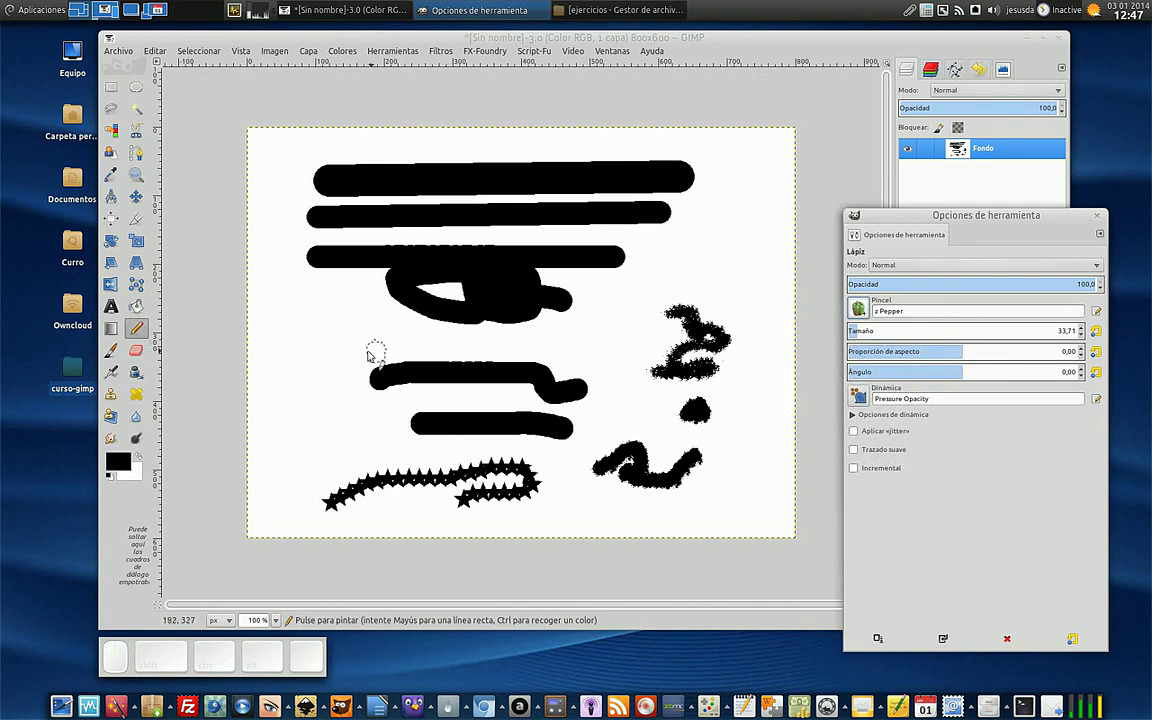
pyautogui.moveTo(309, 346); pyautogui.dragTo(512, 342)
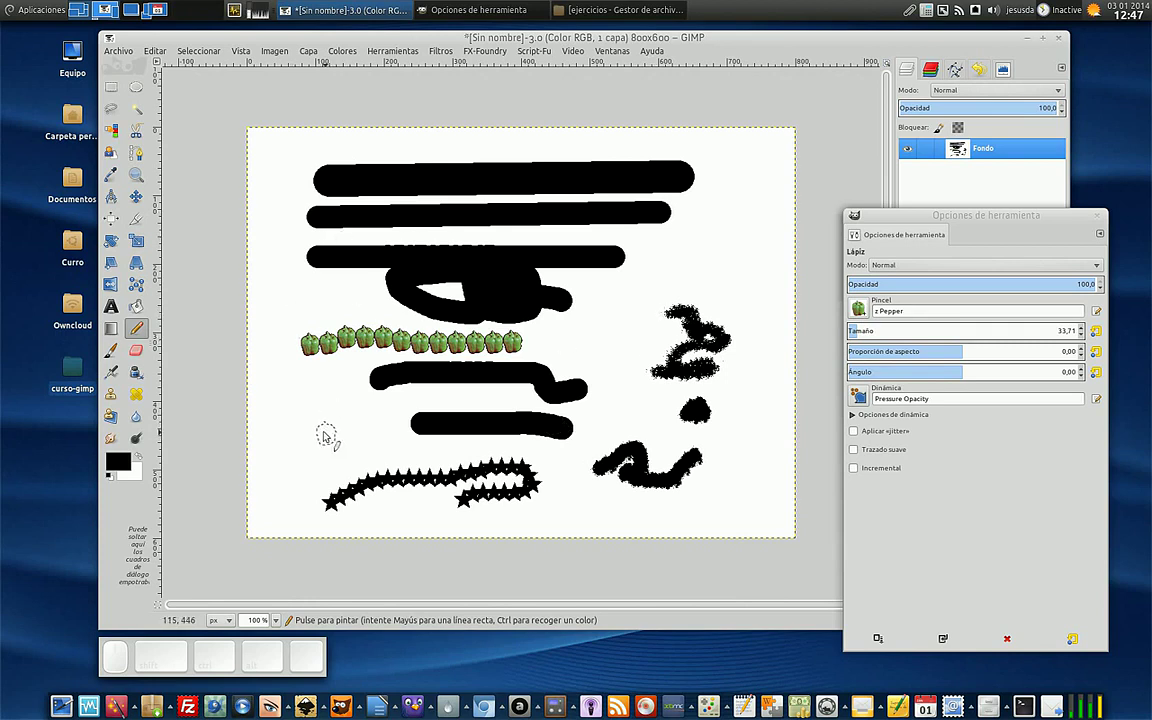
pyautogui.moveTo(292, 425)
pyautogui.mouseDown()
pyautogui.moveTo(390, 436)
pyautogui.moveTo(389, 461)
pyautogui.moveTo(365, 447)
pyautogui.moveTo(306, 453)
pyautogui.mouseUp()
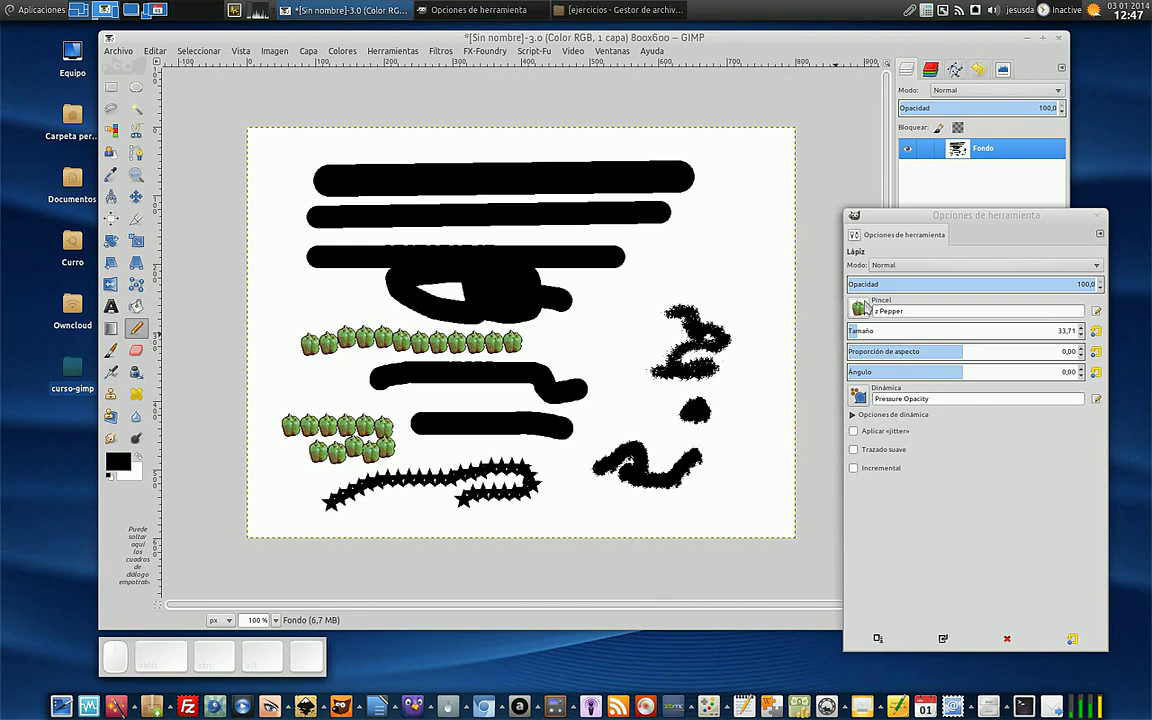
# Step: Choose the sphere (29) brush and draw a short diagonal stroke above the zigzag
pyautogui.click(859, 308)
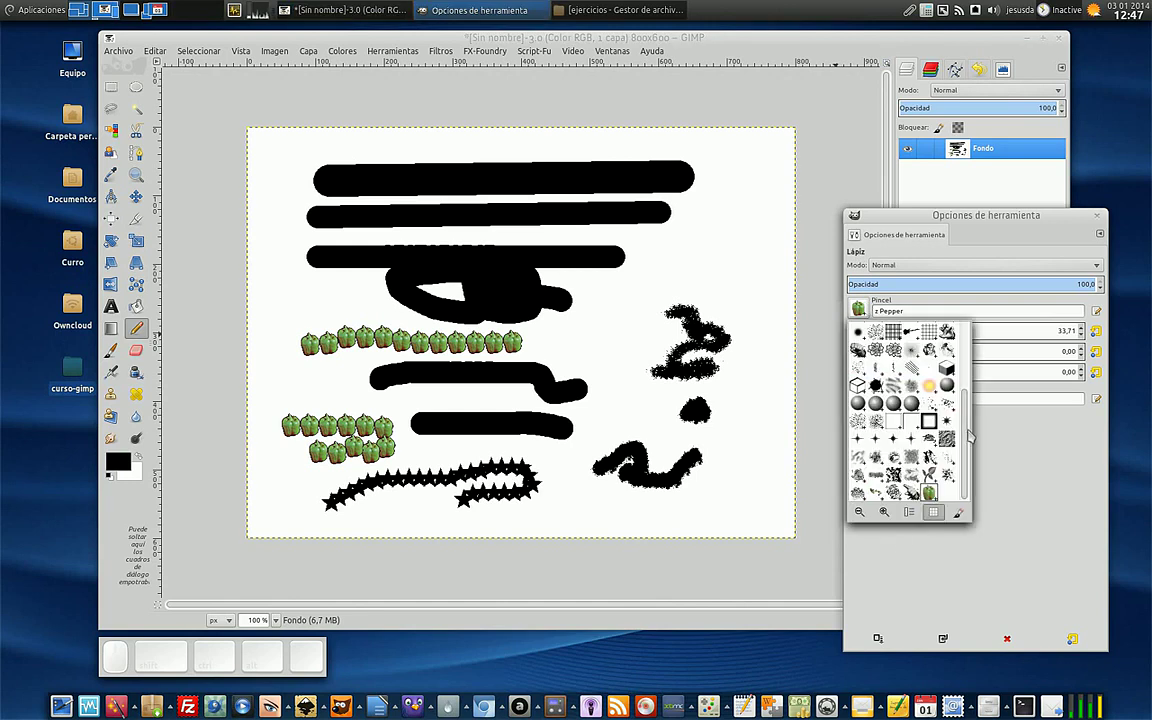
pyautogui.moveTo(965, 393); pyautogui.dragTo(965, 326)
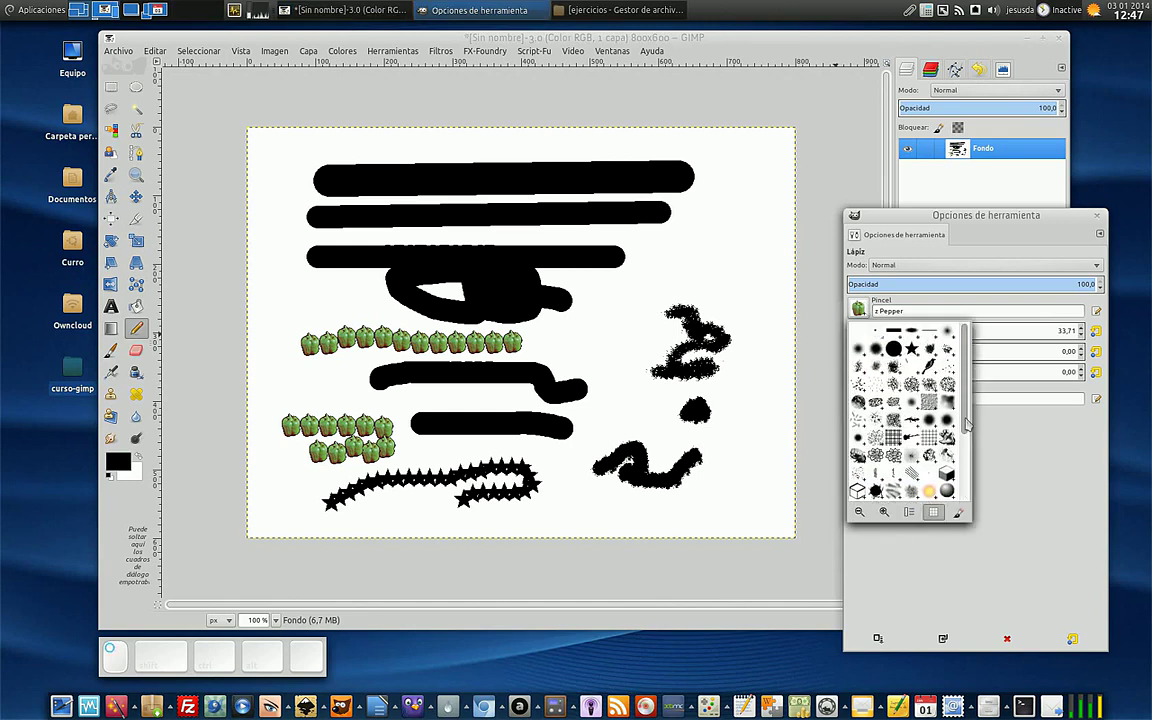
pyautogui.click(948, 493)
pyautogui.moveTo(608, 310); pyautogui.dragTo(692, 262)
# Step: Choose the Nova brush and draw a long downward stroke along the canvas's right side
pyautogui.click(858, 308)
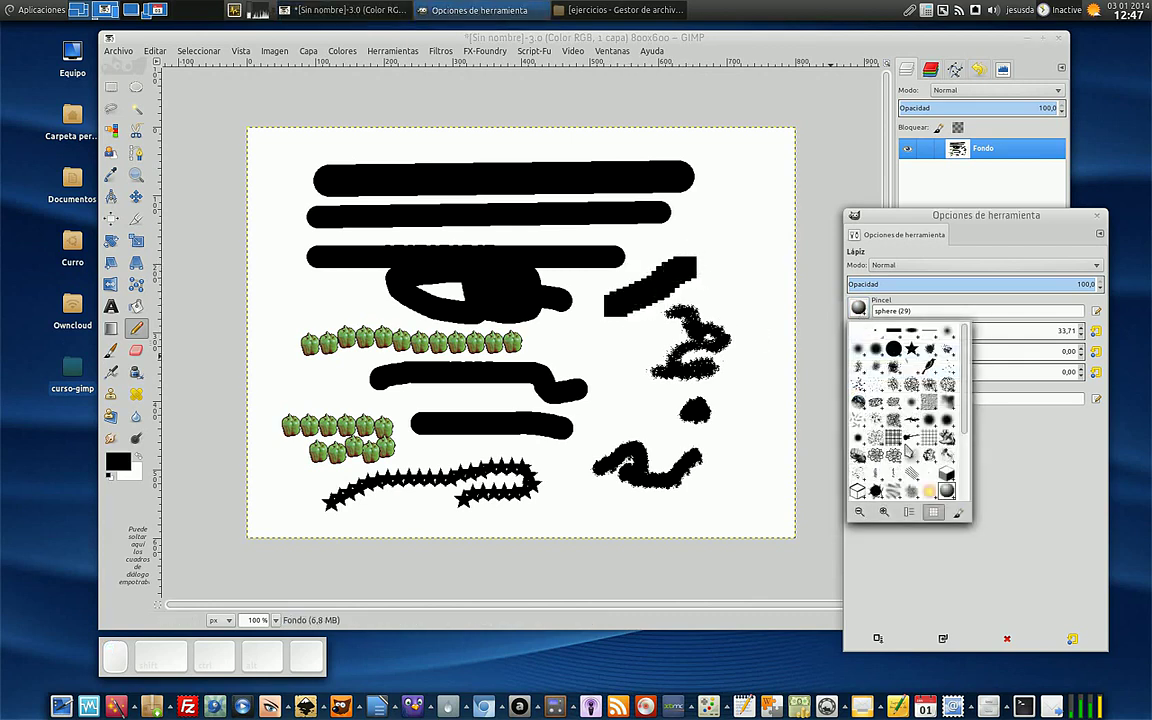
pyautogui.click(912, 461)
pyautogui.moveTo(708, 190)
pyautogui.mouseDown()
pyautogui.moveTo(733, 272)
pyautogui.moveTo(760, 312)
pyautogui.moveTo(779, 424)
pyautogui.mouseUp()
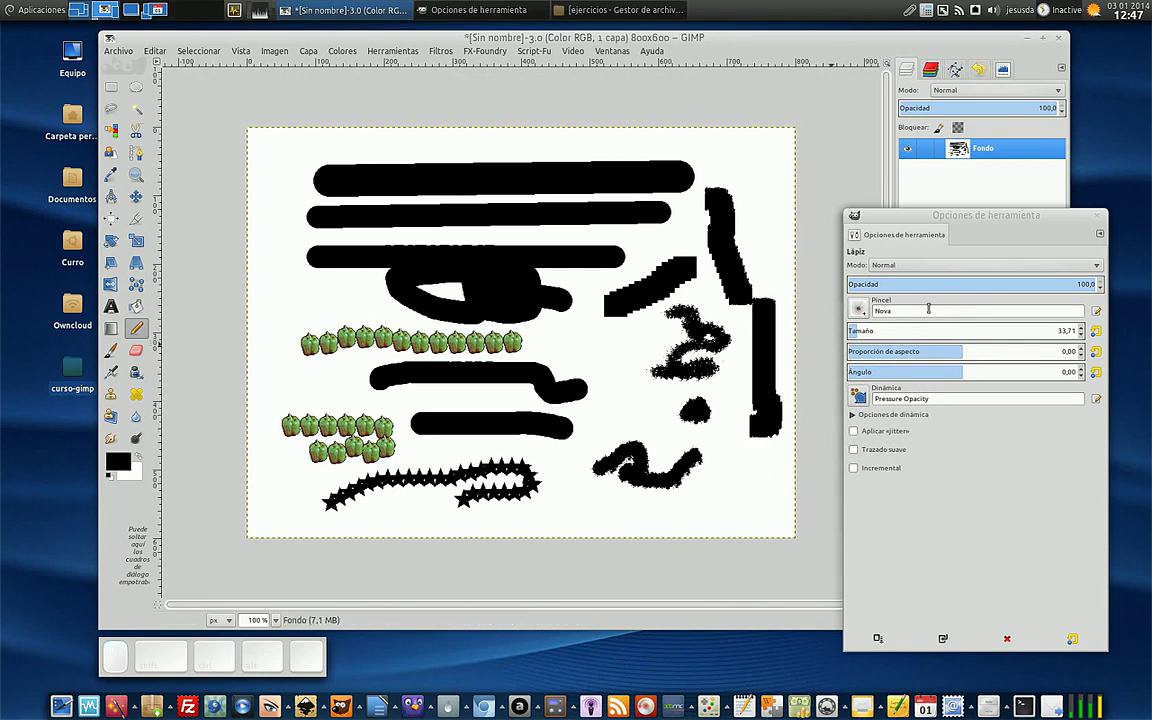
# Step: Choose the Pepper brush, set its angle to -122.14, and draw a short row of rotated peppers above the uppermost line
pyautogui.click(859, 310)
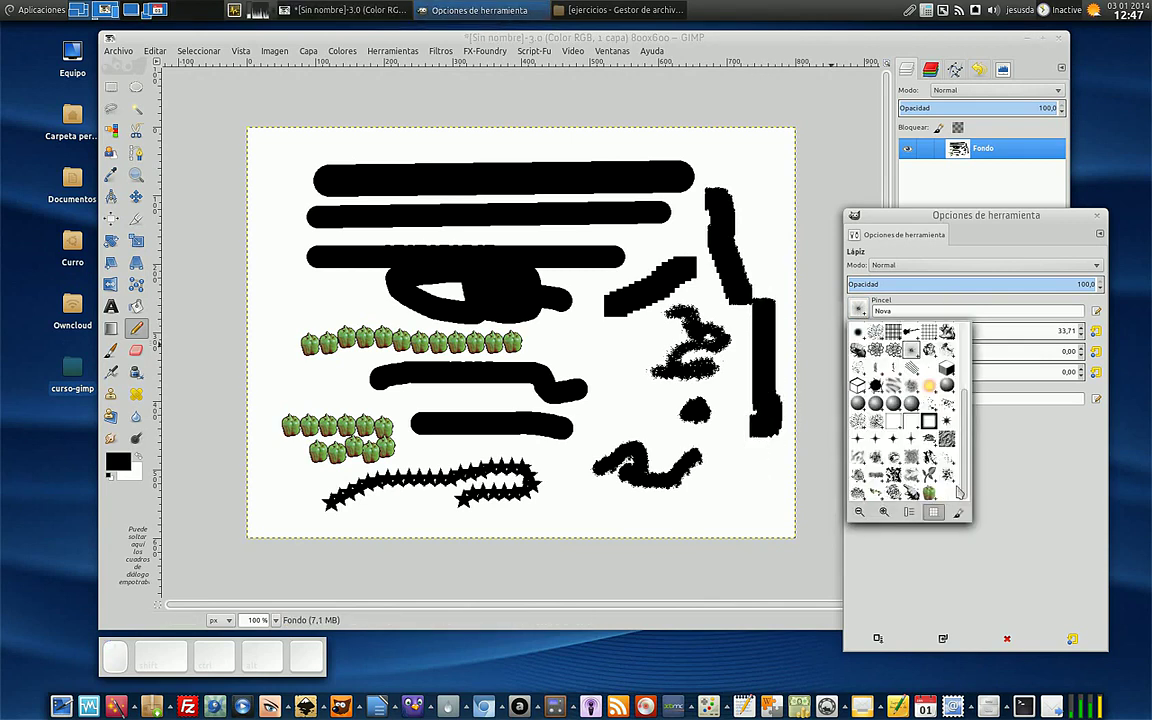
pyautogui.click(934, 494)
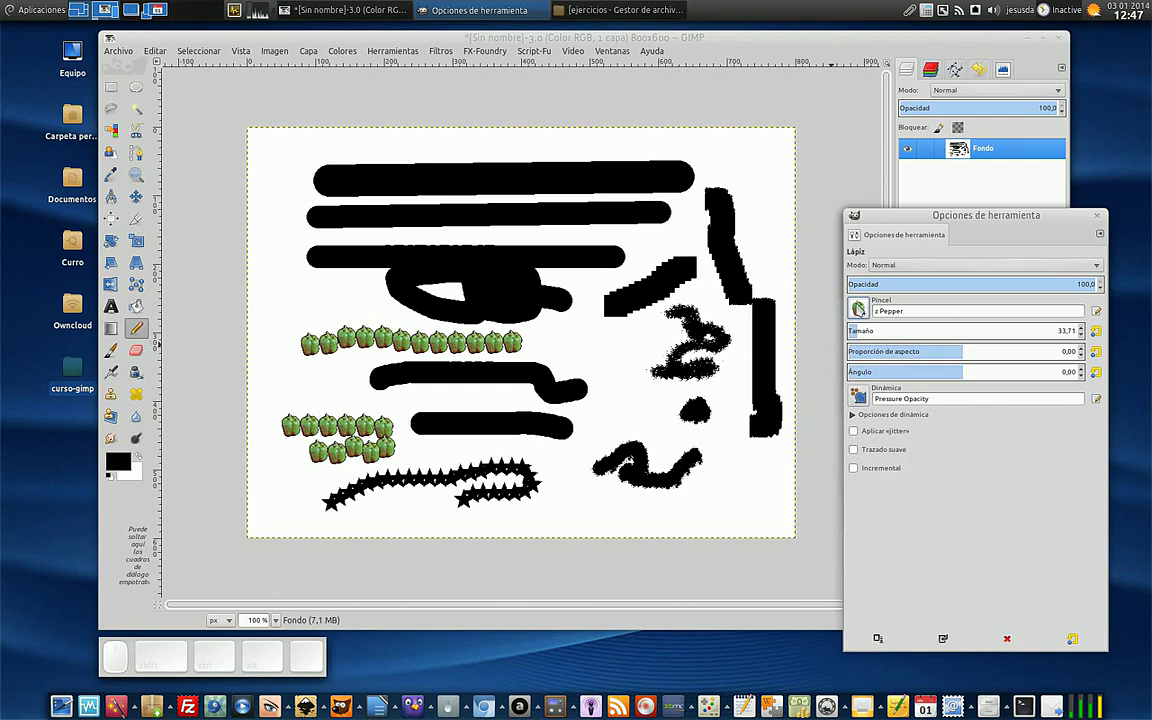
pyautogui.click(859, 312)
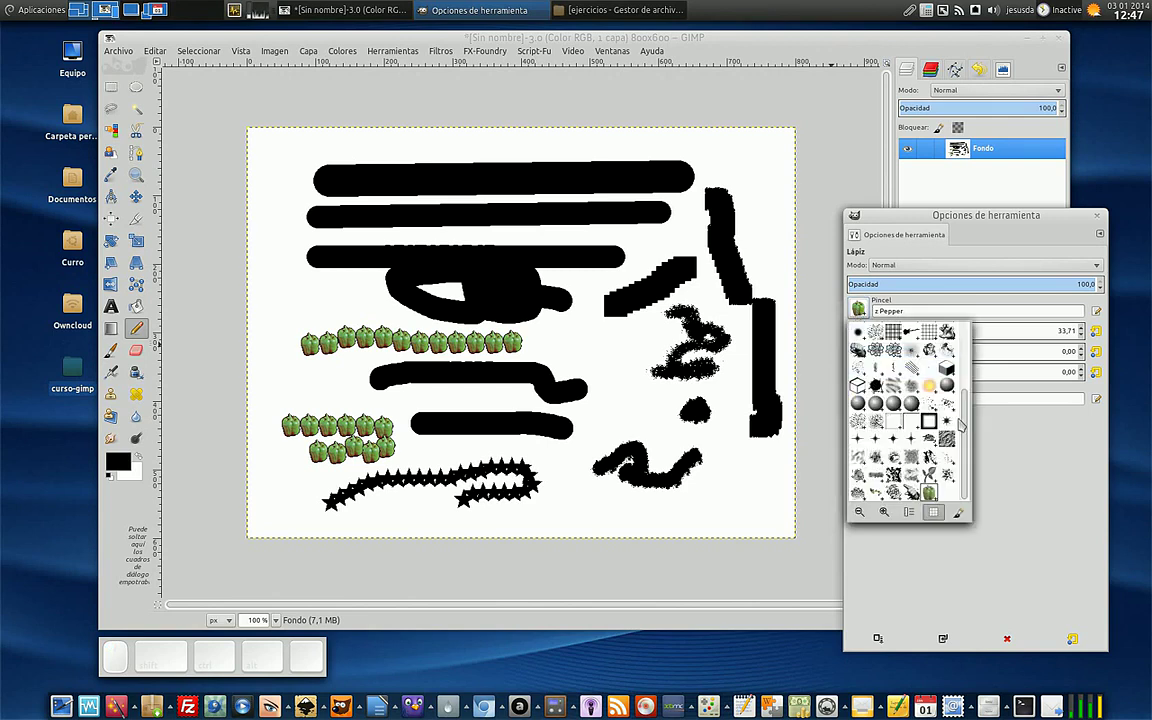
pyautogui.scroll(5, 886, 351)
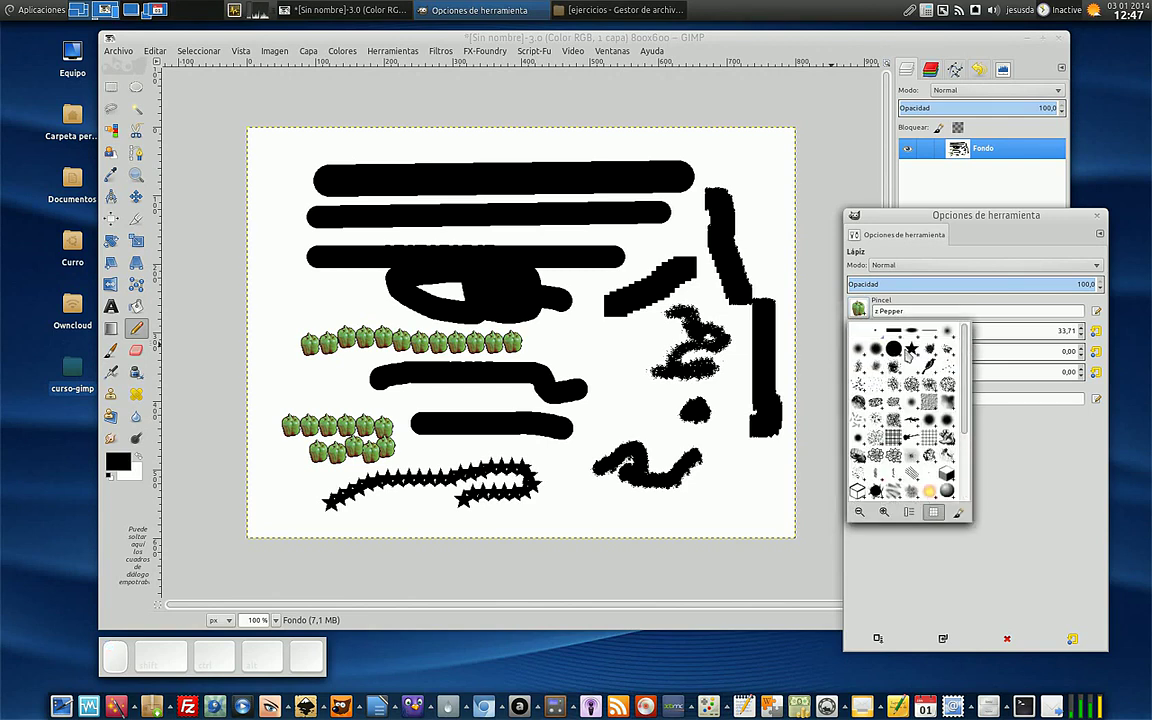
pyautogui.scroll(-5, 900, 358)
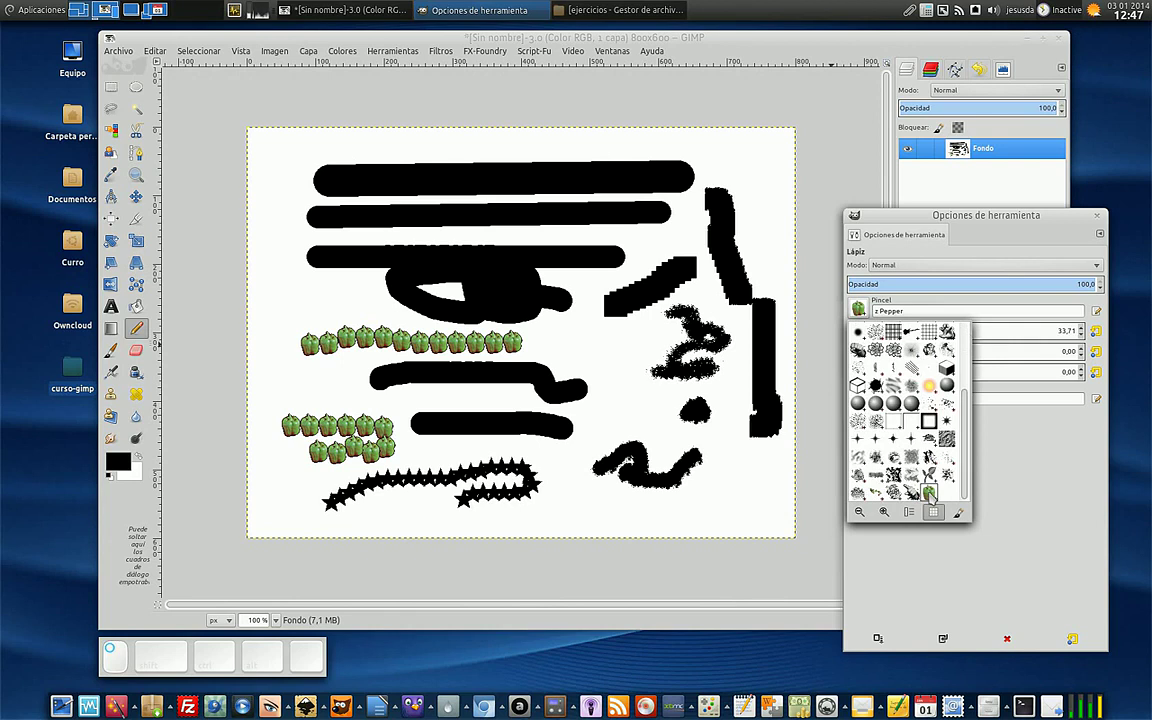
pyautogui.click(767, 283)
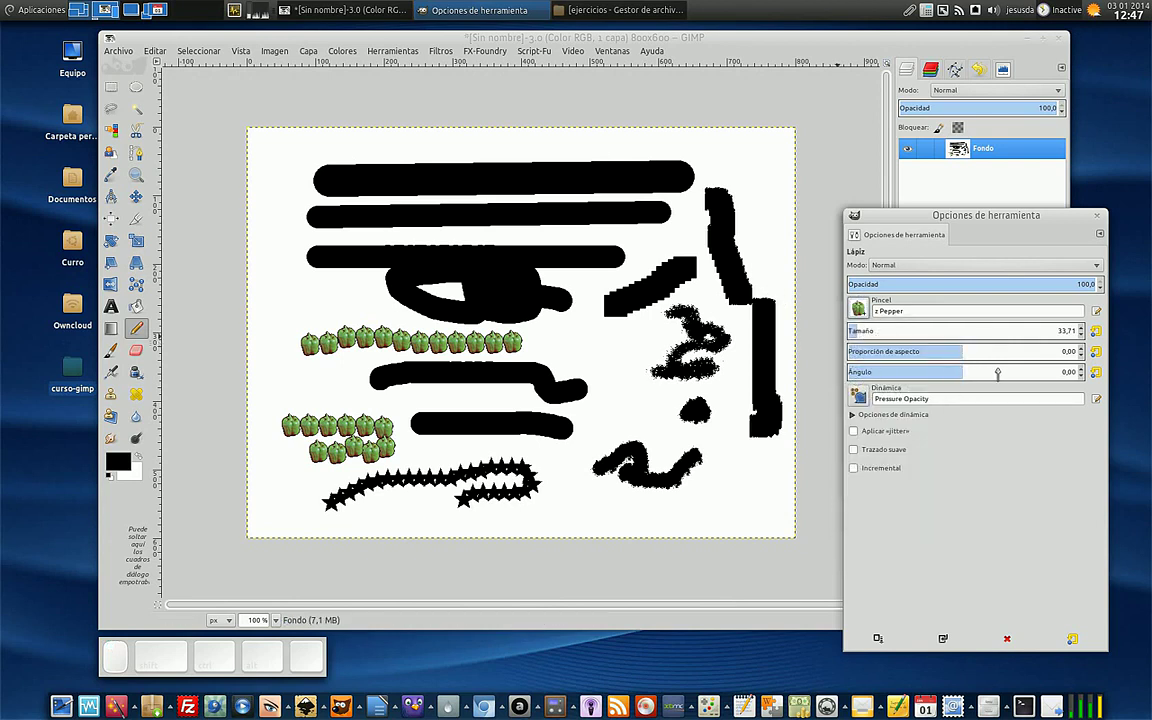
pyautogui.click(884, 372)
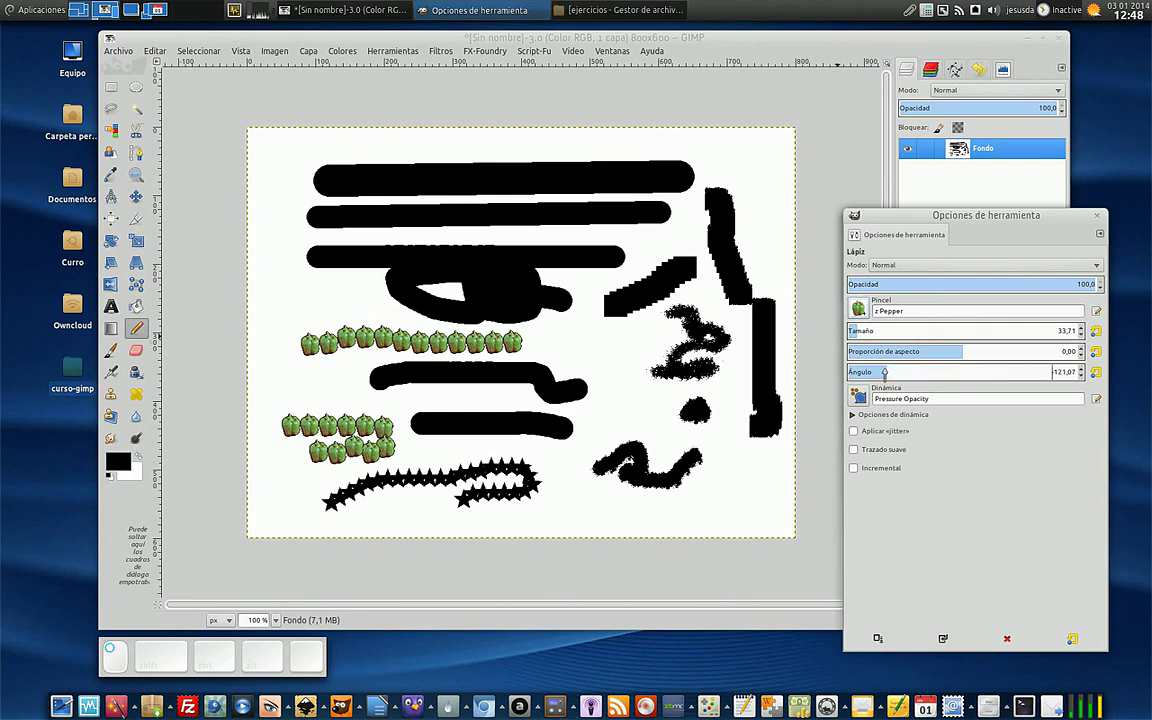
pyautogui.moveTo(272, 158); pyautogui.dragTo(402, 149)
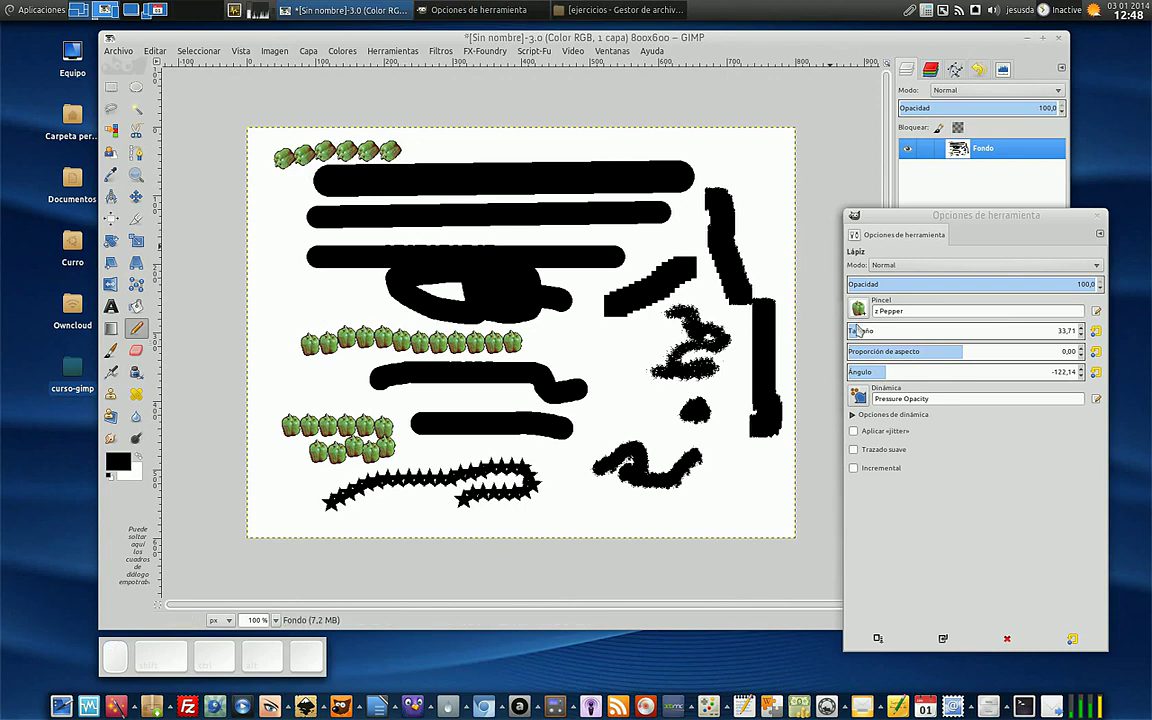
# Step: Clear the canvas and draw three short pepper rows one below another at angles -122.14, -83.57 and 0
pyautogui.press('Delete')
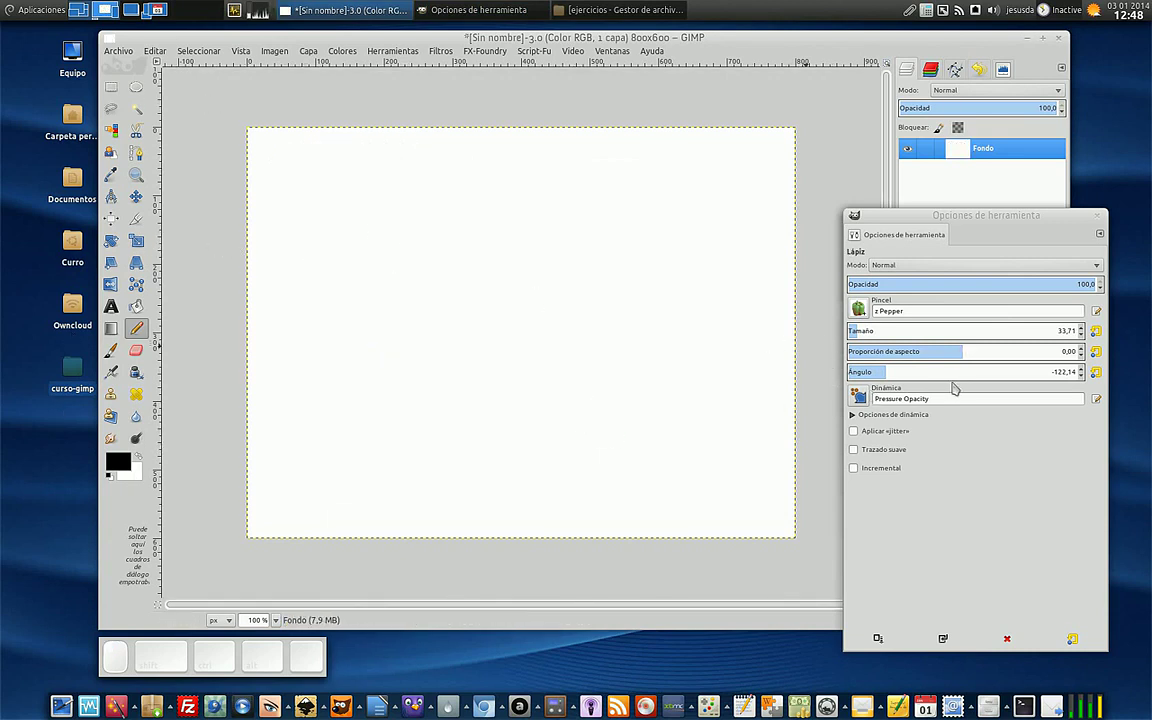
pyautogui.moveTo(310, 195); pyautogui.dragTo(447, 199)
pyautogui.click(892, 372)
pyautogui.moveTo(892, 374); pyautogui.dragTo(911, 374)
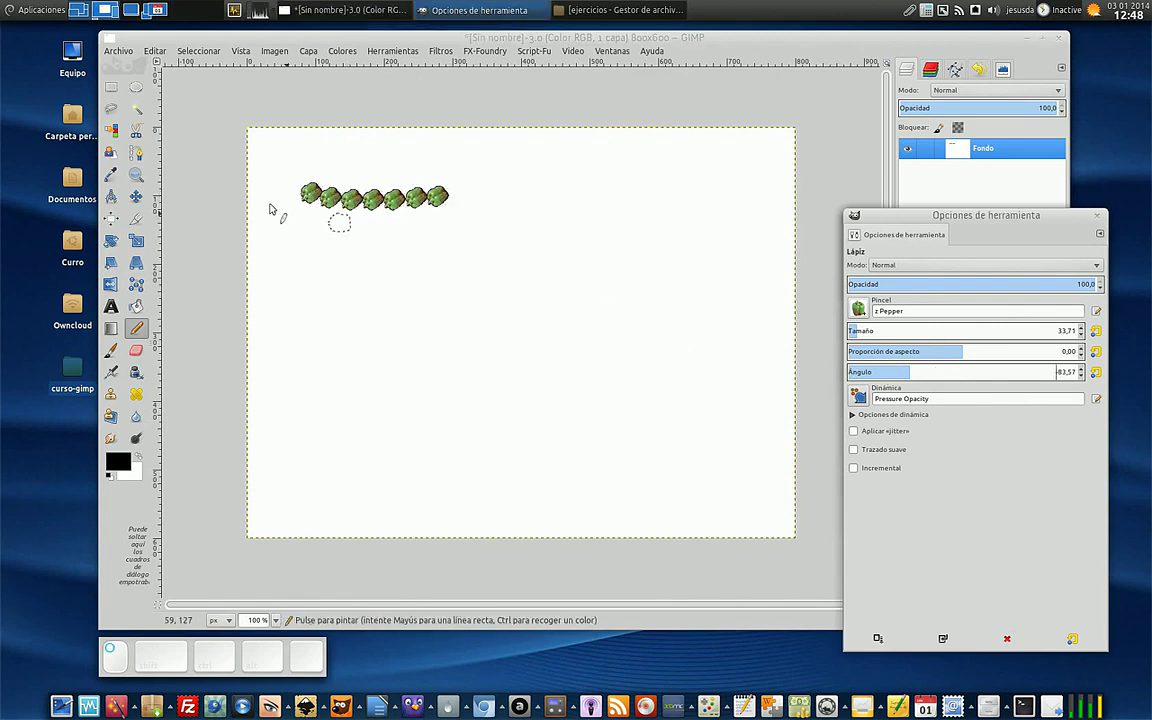
pyautogui.moveTo(308, 229); pyautogui.dragTo(436, 233)
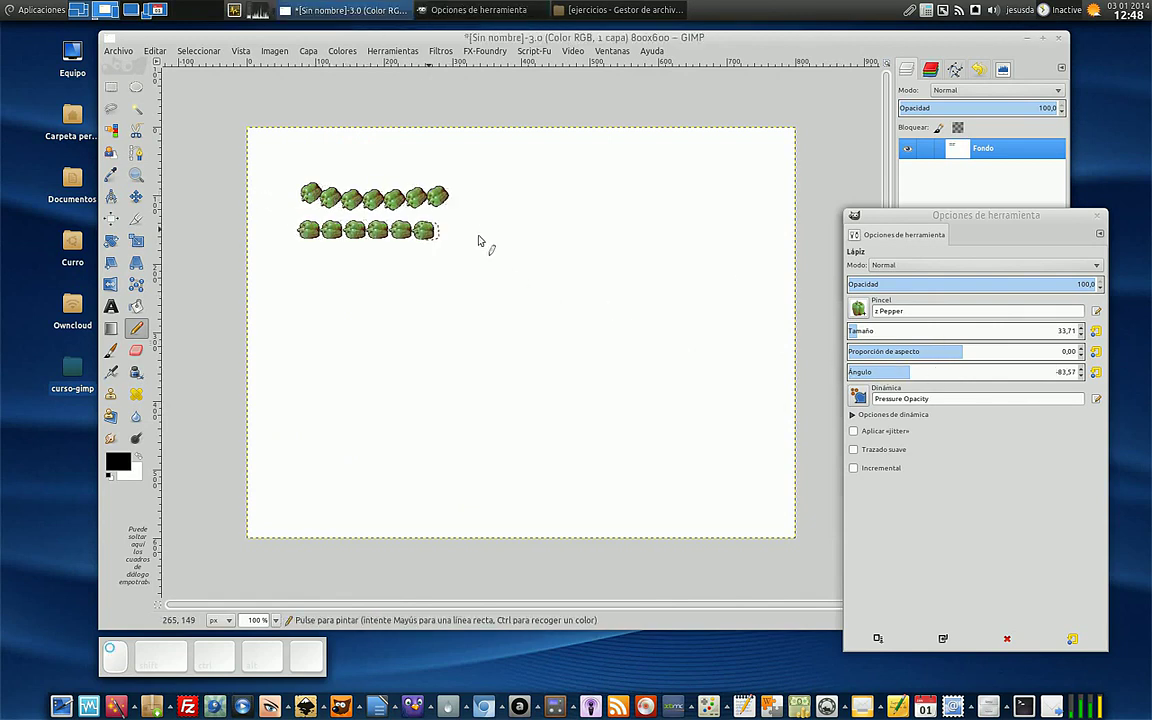
pyautogui.click(962, 372)
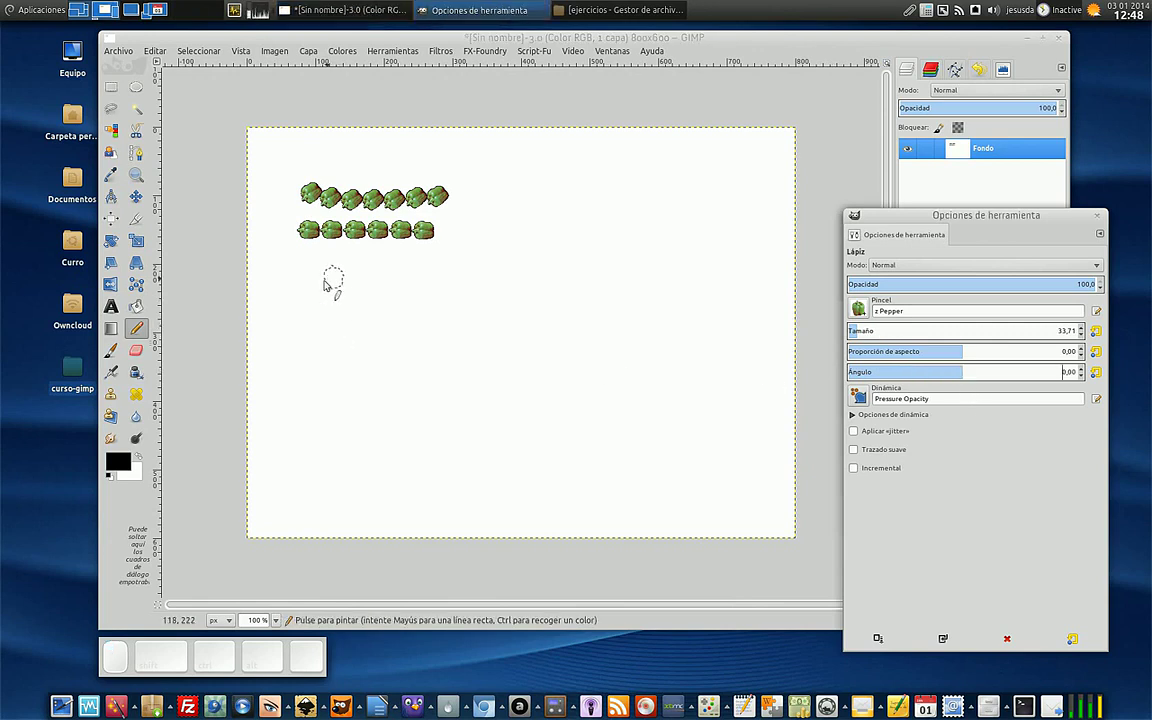
pyautogui.moveTo(306, 264); pyautogui.dragTo(506, 268)
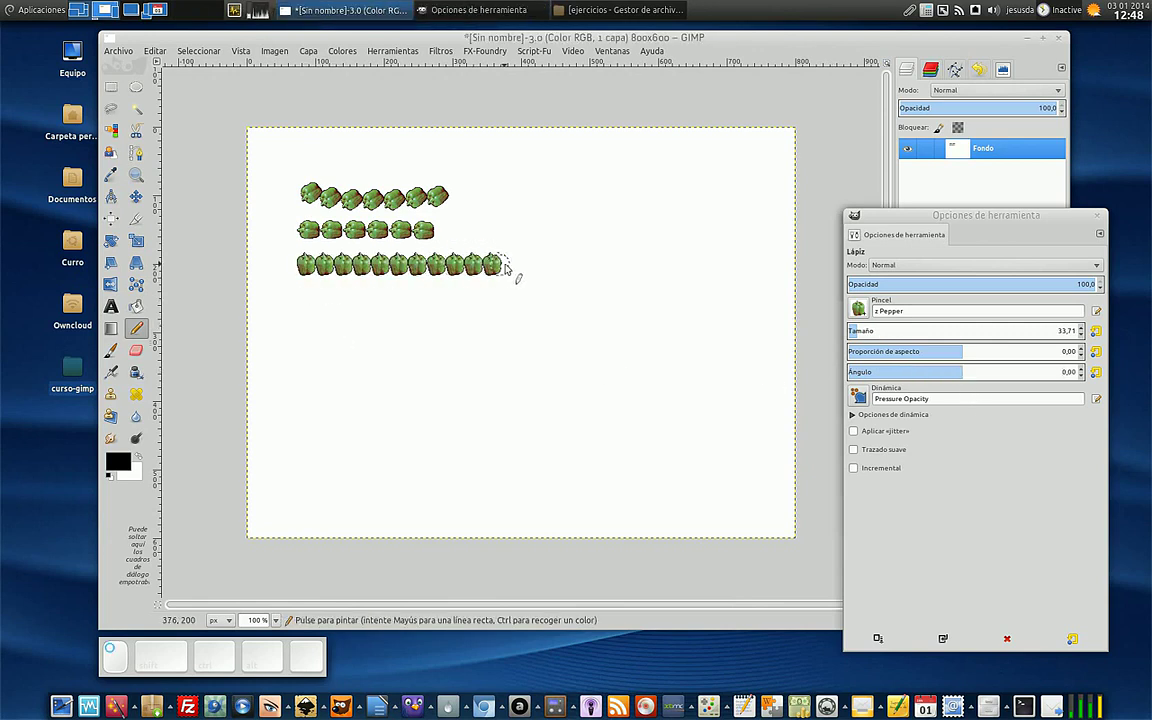
# Step: Choose the 2. Hardness 100 brush and draw a straight black line below the pepper rows
pyautogui.click(876, 309)
pyautogui.scroll(5, 905, 415)
pyautogui.click(894, 350)
pyautogui.moveTo(296, 316); pyautogui.dragTo(568, 316)
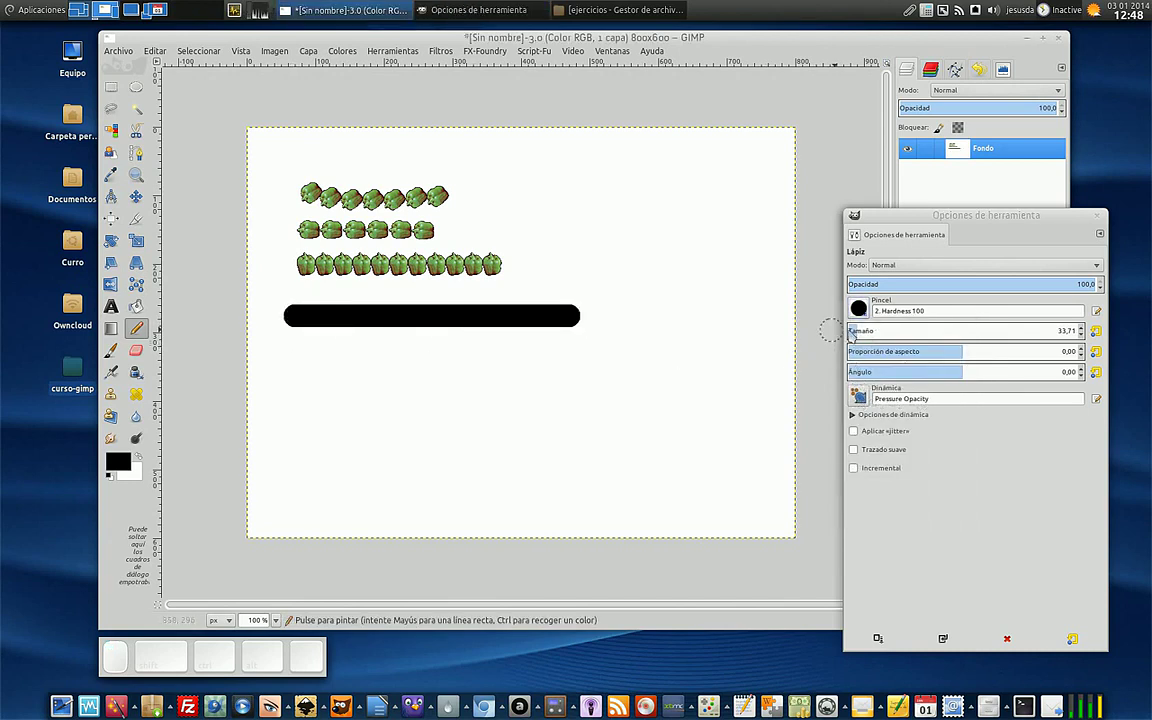
# Step: Draw two more black lines below the first, one at angle -117.86 and one at -144.64
pyautogui.click(886, 372)
pyautogui.moveTo(292, 349); pyautogui.dragTo(563, 350)
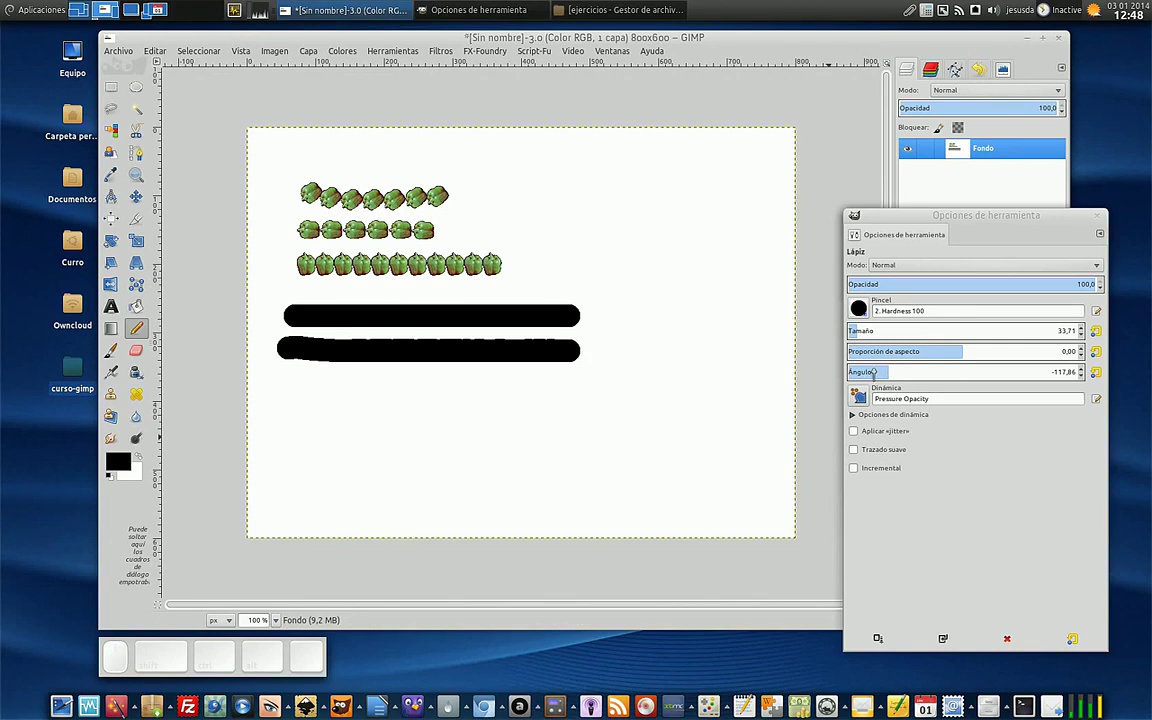
pyautogui.click(874, 372)
pyautogui.moveTo(293, 391); pyautogui.dragTo(585, 392)
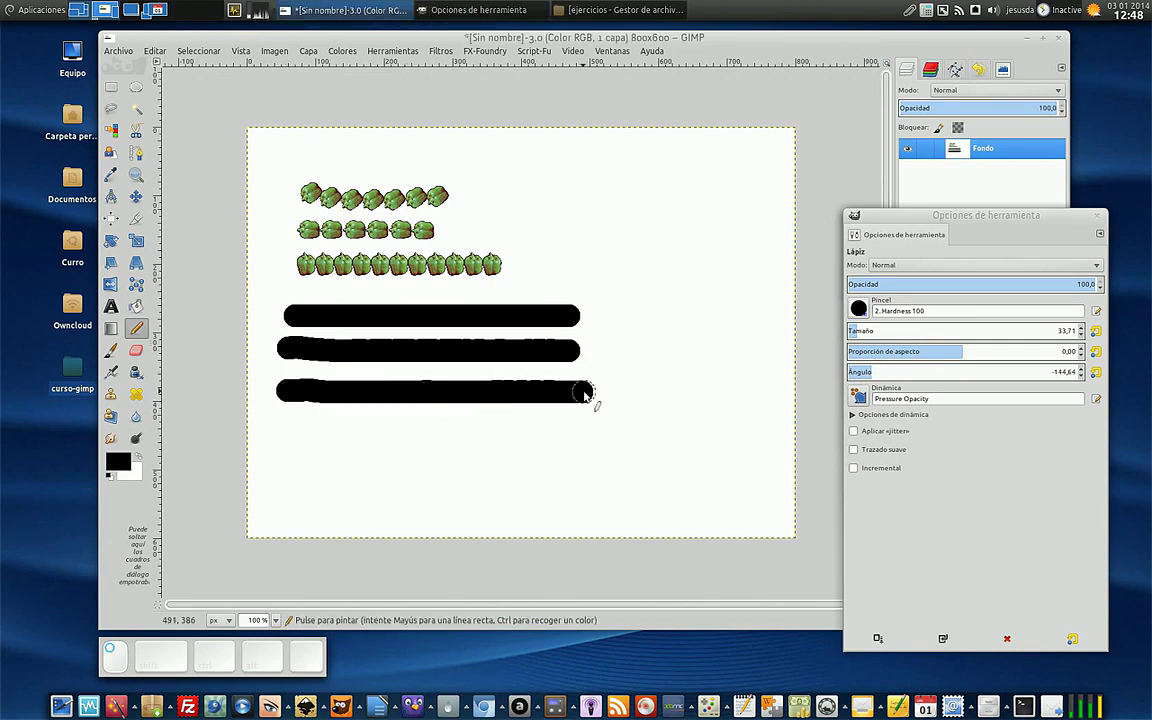
# Step: Choose the Manju's Flower brush and draw a horizontal row below the black lines
pyautogui.click(860, 311)
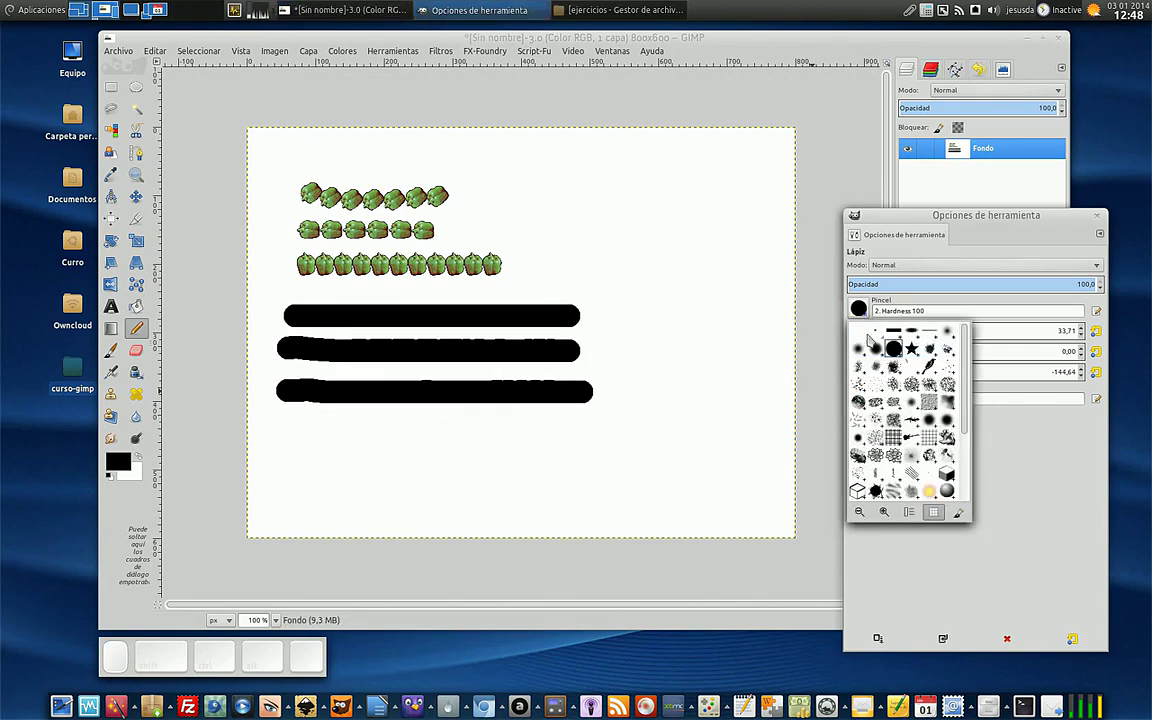
pyautogui.scroll(-1, 889, 430)
pyautogui.click(888, 430)
pyautogui.moveTo(290, 437); pyautogui.dragTo(507, 443)
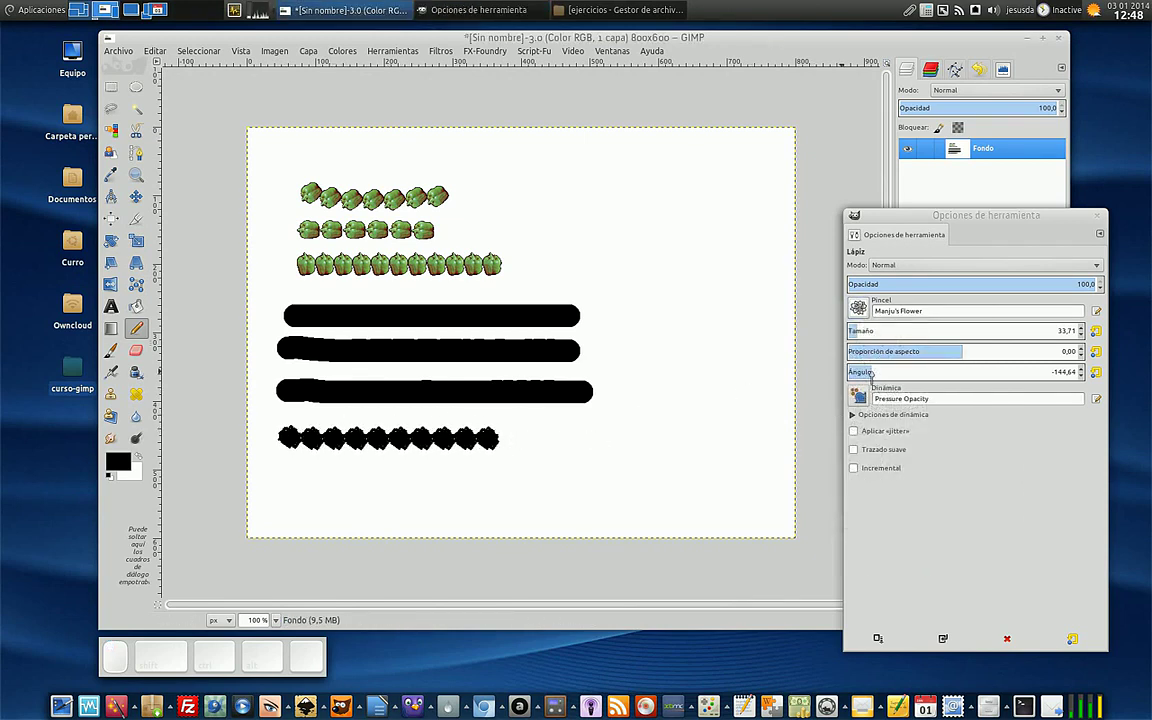
# Step: Draw two more flower rows beneath the first, raising the angle before each and using -68.57 for the last
pyautogui.moveTo(873, 372); pyautogui.dragTo(895, 372)
pyautogui.moveTo(282, 468); pyautogui.dragTo(522, 470)
pyautogui.moveTo(896, 373); pyautogui.dragTo(919, 373)
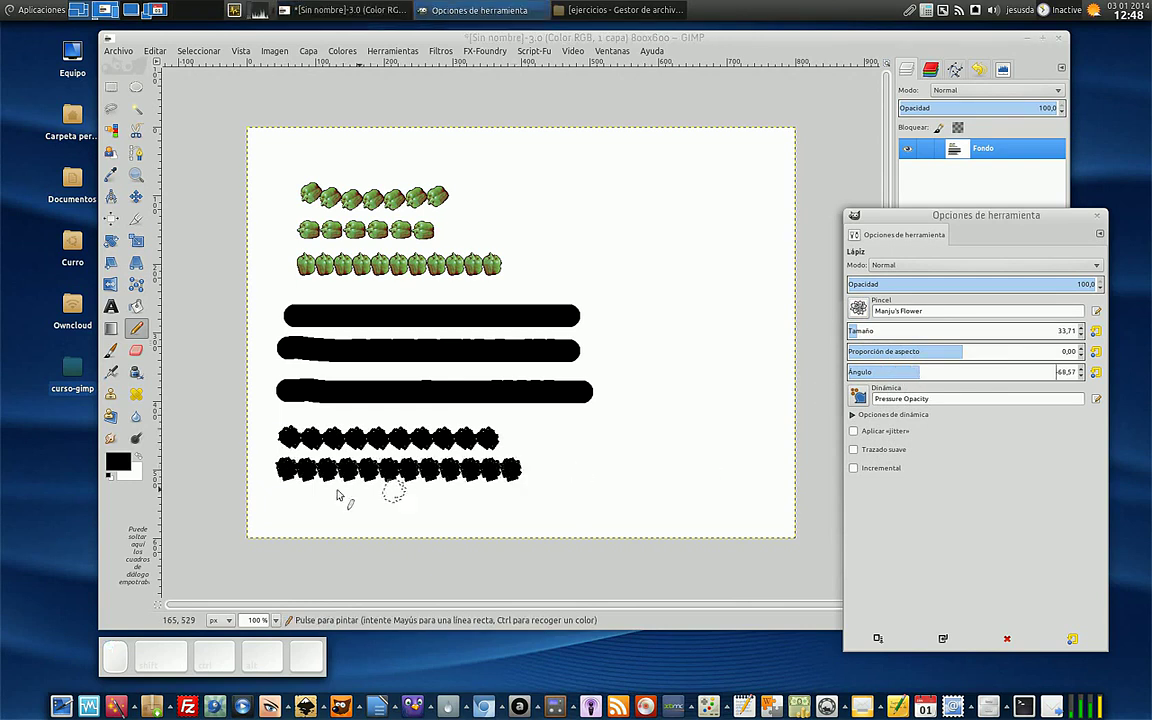
pyautogui.moveTo(288, 501); pyautogui.dragTo(490, 503)
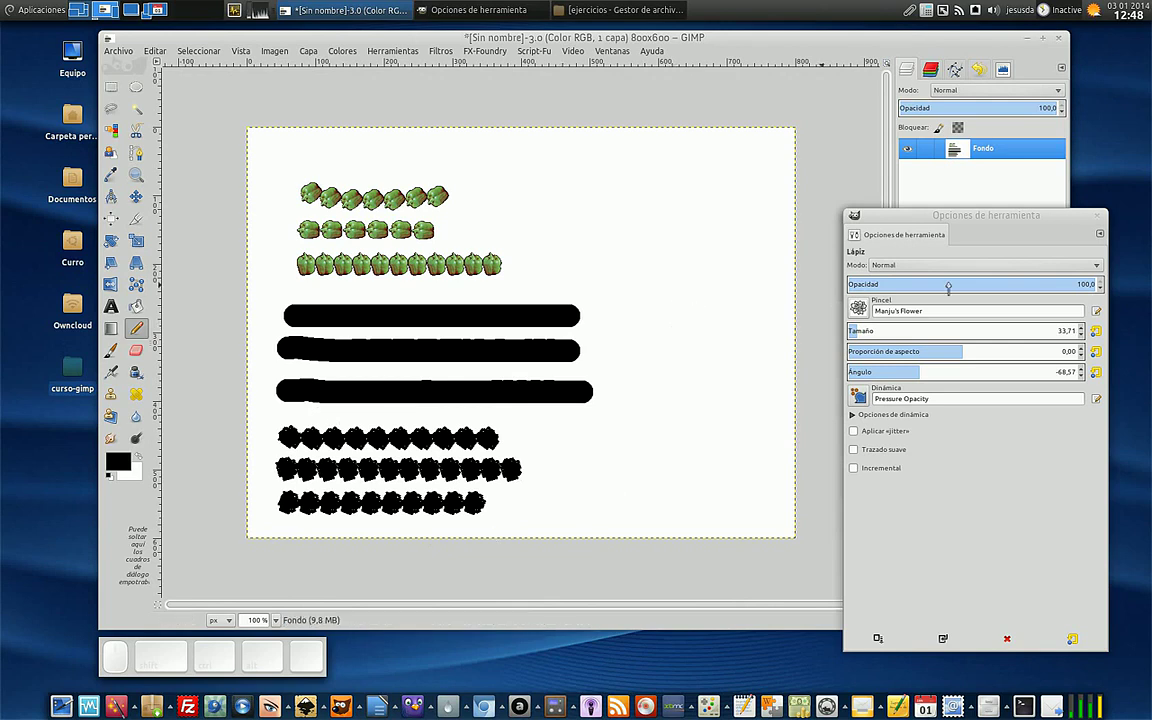
# Step: Set the aspect ratio to -13.21 and draw a short downward trail of flattened flowers in the canvas's upper right
pyautogui.click(886, 355)
pyautogui.moveTo(595, 208); pyautogui.dragTo(630, 296)
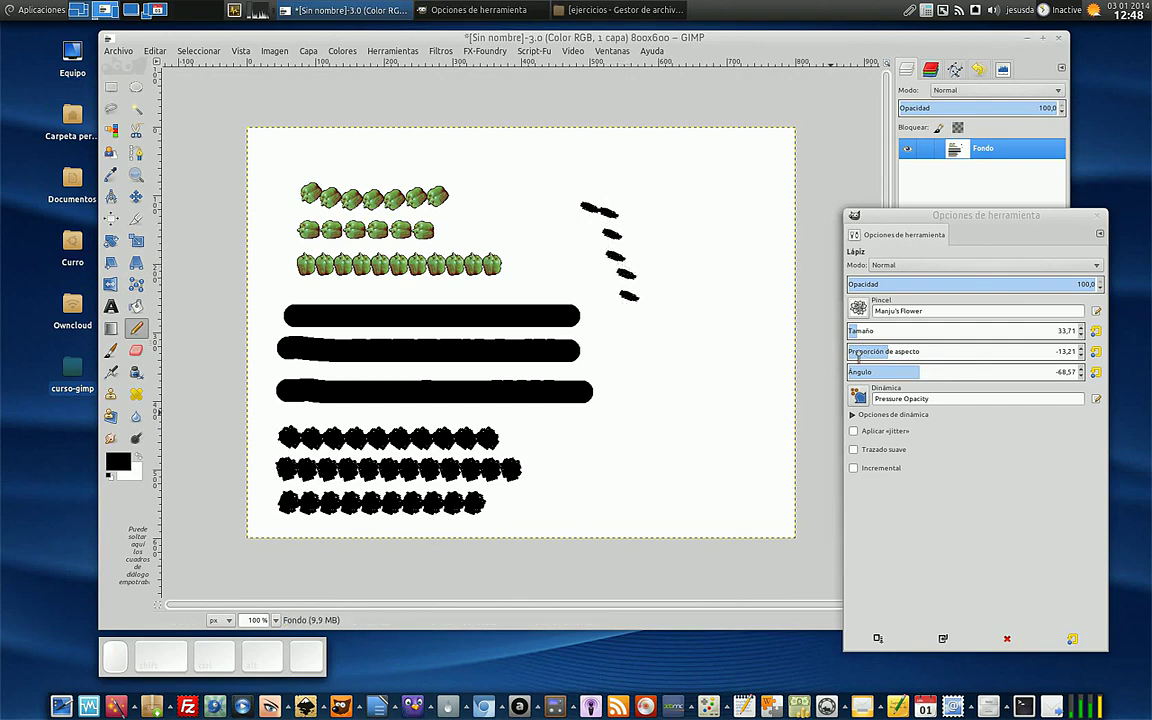
# Step: Choose the Pepper brush, reset its angle, and draw thin peppers below the flower trail at aspect ratios -18.33 and -19.05
pyautogui.click(858, 357)
pyautogui.click(858, 308)
pyautogui.scroll(-4, 887, 421)
pyautogui.click(933, 494)
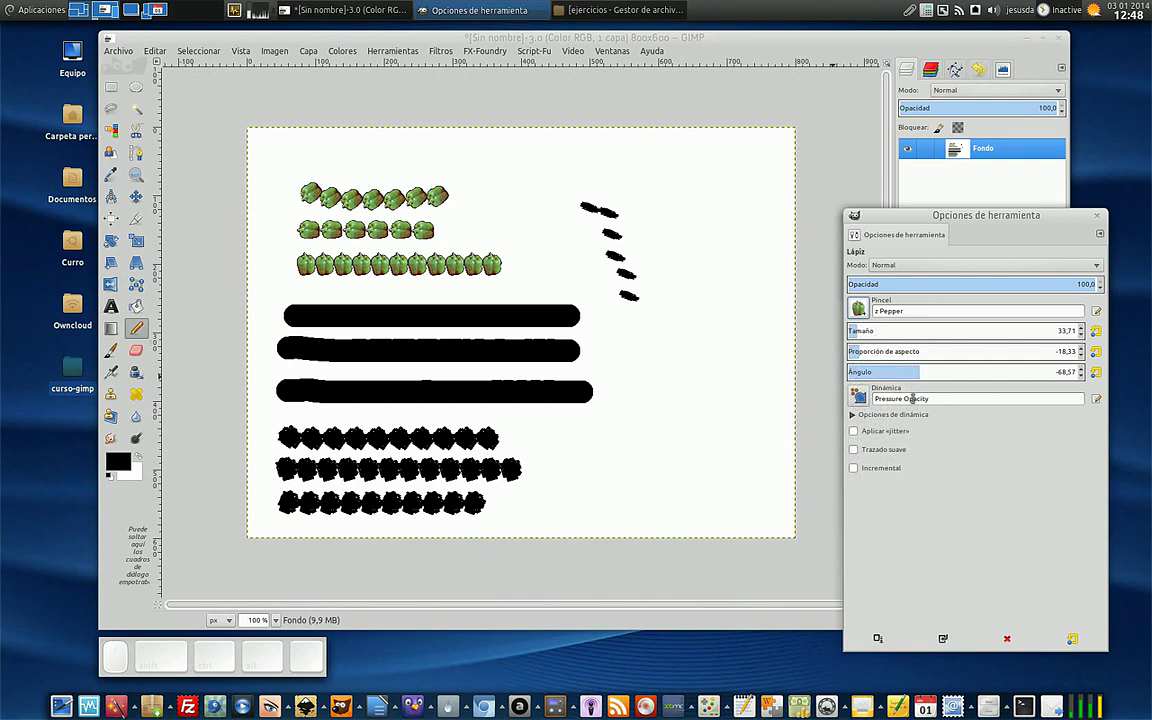
pyautogui.click(1038, 372)
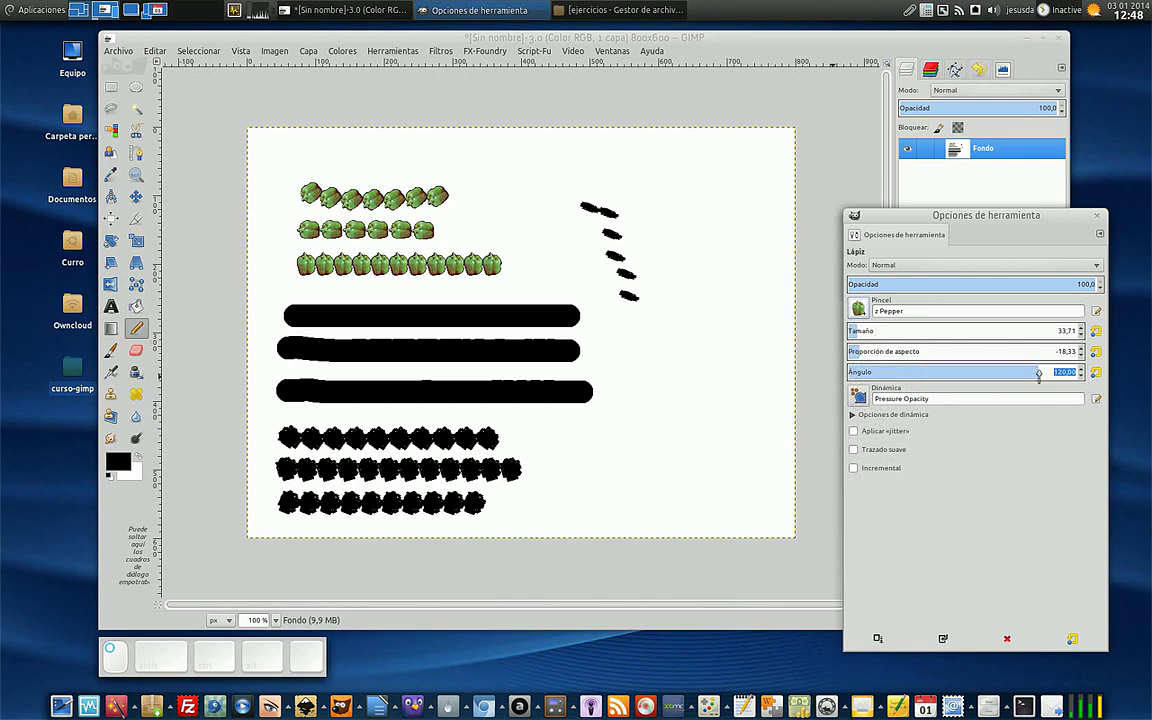
pyautogui.click(1096, 372)
pyautogui.click(642, 321)
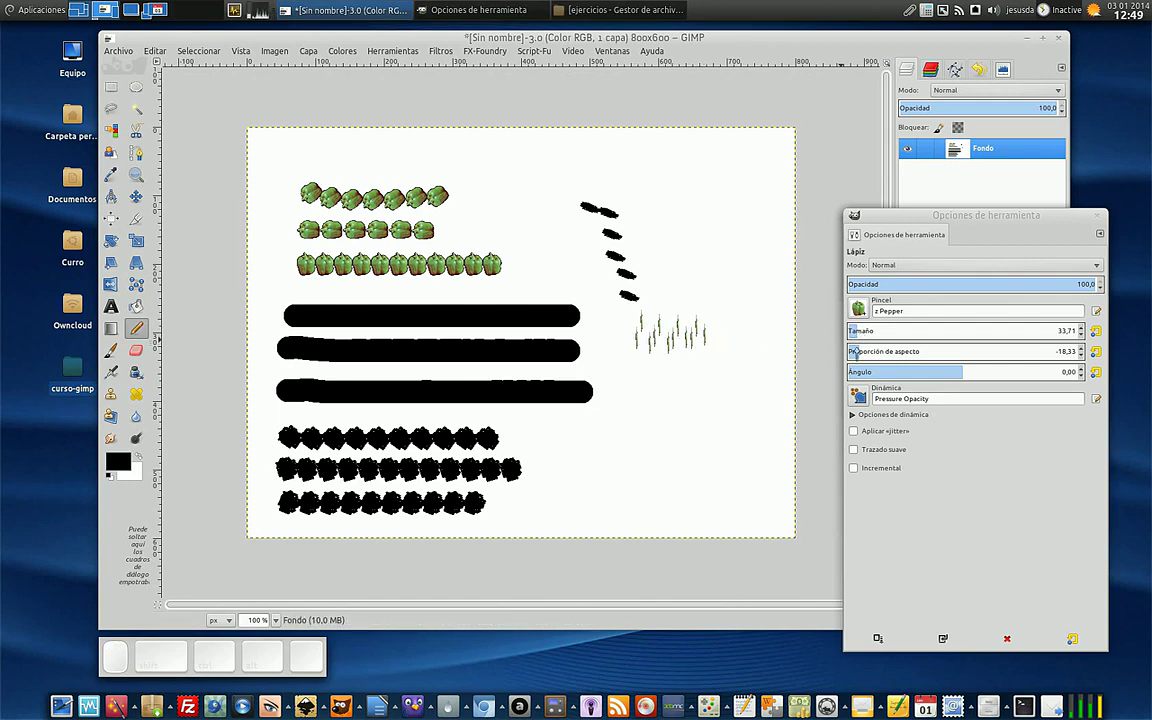
pyautogui.moveTo(650, 369)
pyautogui.mouseDown()
pyautogui.moveTo(686, 366)
pyautogui.moveTo(655, 388)
pyautogui.mouseUp()
pyautogui.click(854, 350)
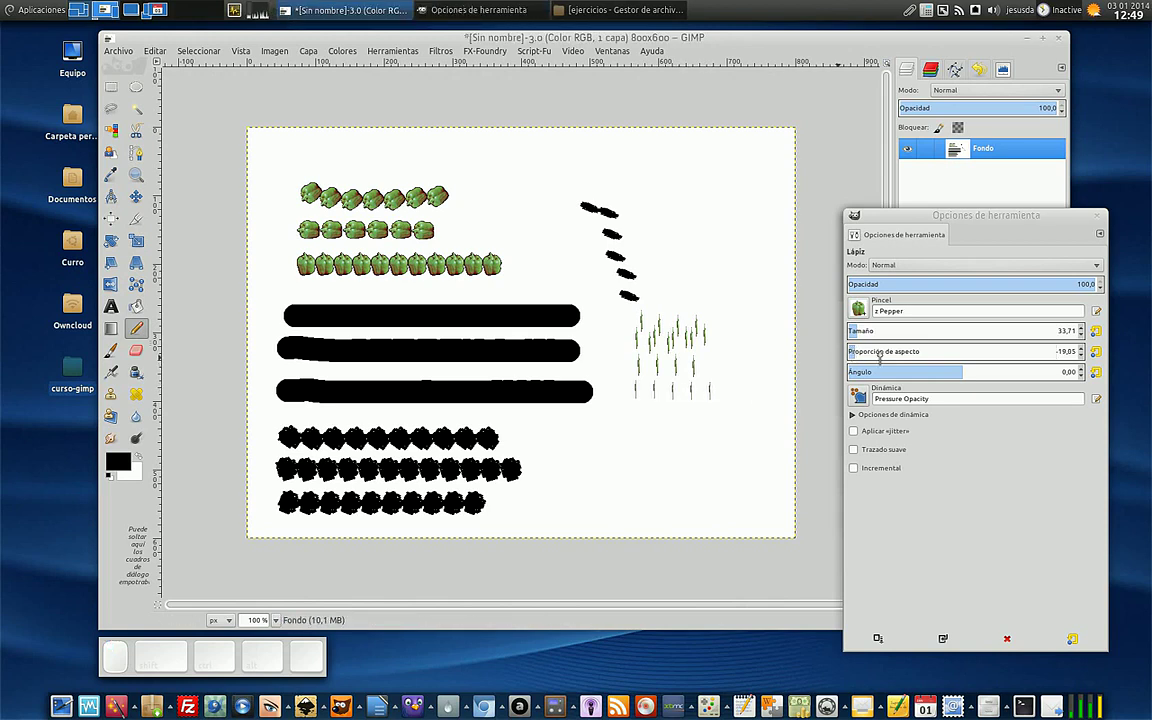
# Step: Set the aspect ratio to 11.07 and draw two rows of flattened peppers below the thin ones
pyautogui.moveTo(987, 353); pyautogui.dragTo(1025, 352)
pyautogui.moveTo(624, 421); pyautogui.dragTo(753, 434)
pyautogui.moveTo(650, 446); pyautogui.dragTo(762, 447)
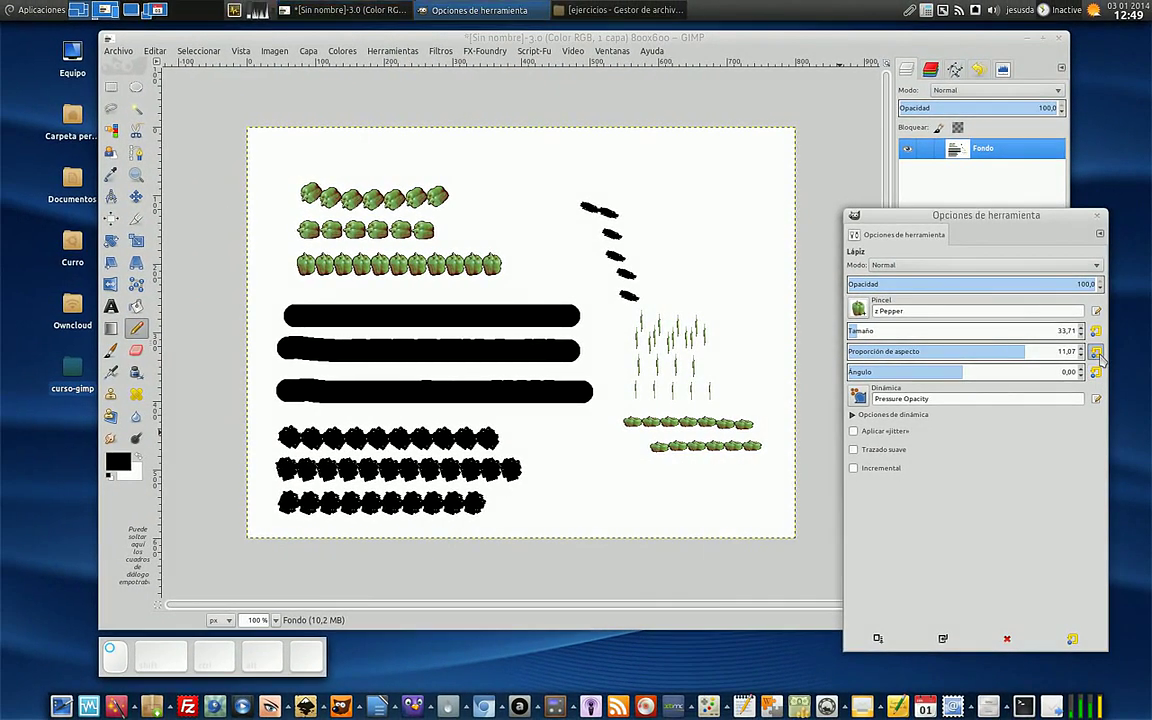
# Step: Reset the aspect ratio and brush size, then draw three large peppers beside the flattened rows and a row near the canvas's upper edge
pyautogui.click(1097, 354)
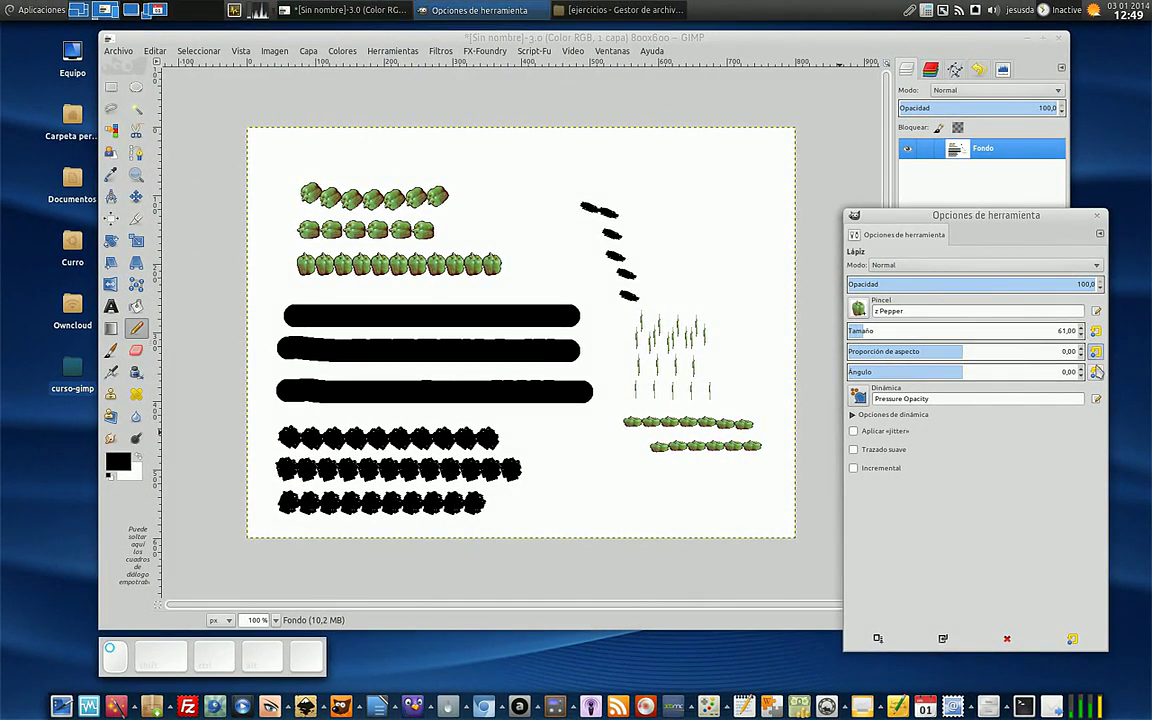
pyautogui.moveTo(550, 447); pyautogui.dragTo(640, 444)
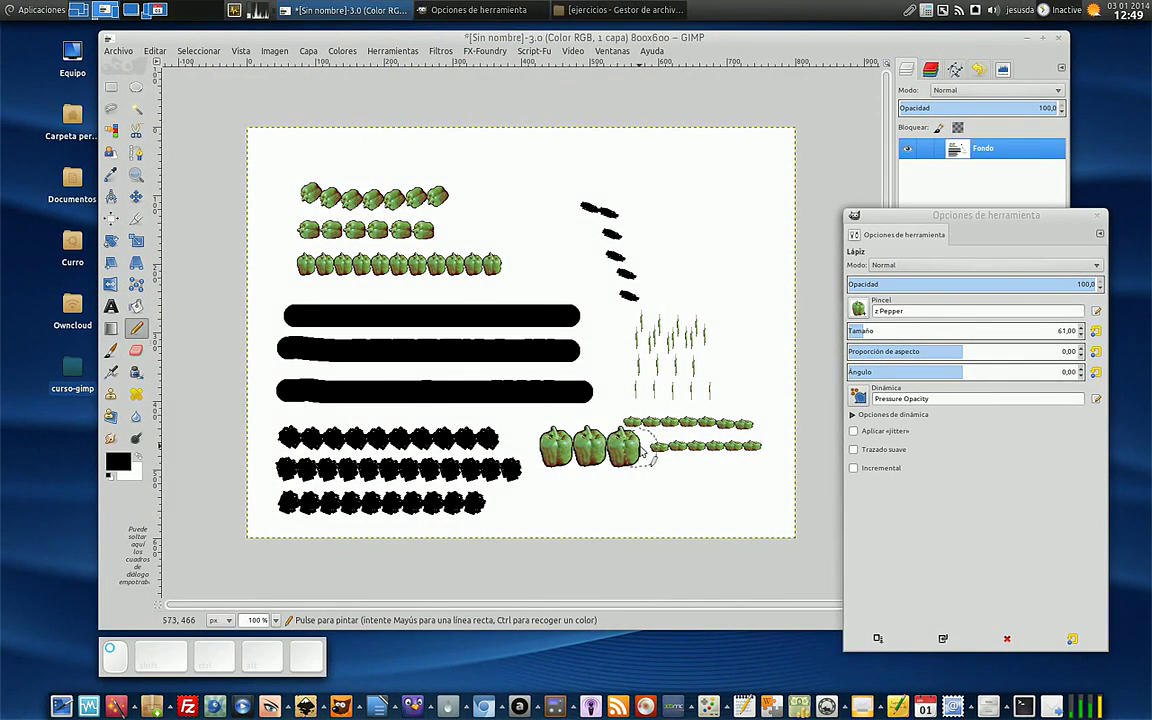
pyautogui.moveTo(503, 183); pyautogui.dragTo(670, 182)
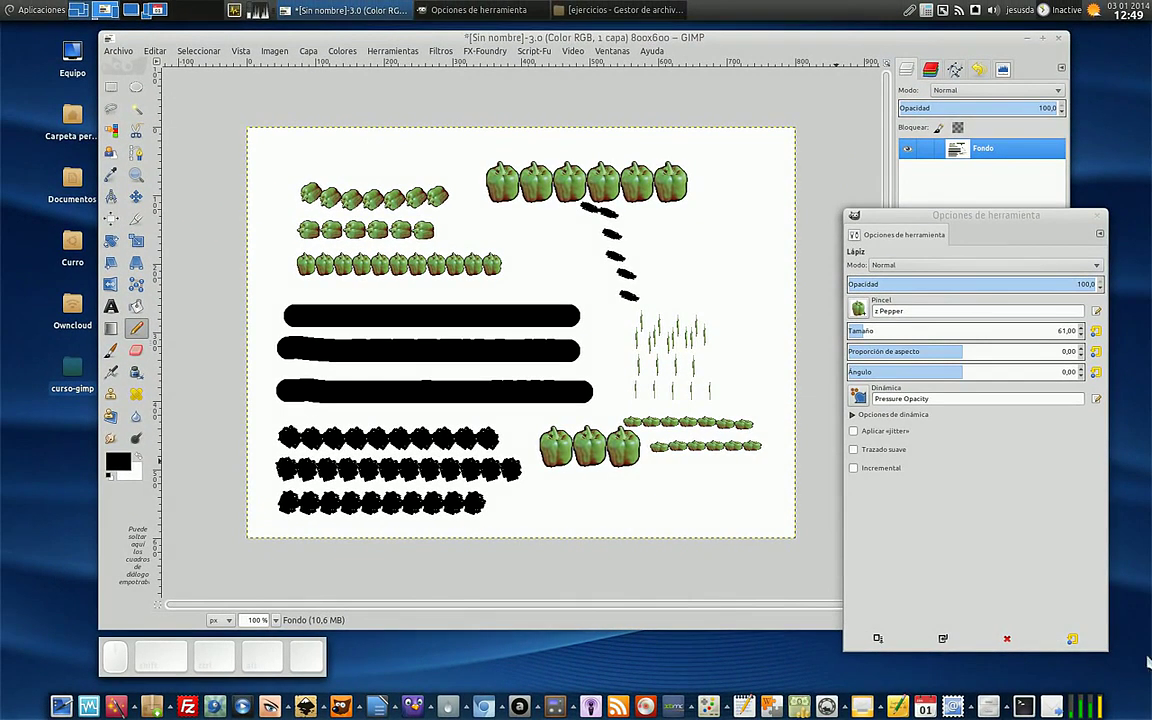
# Step: Reset the Pencil options to their defaults and draw a V-shaped trail of small peppers across the flower trail
pyautogui.click(1072, 640)
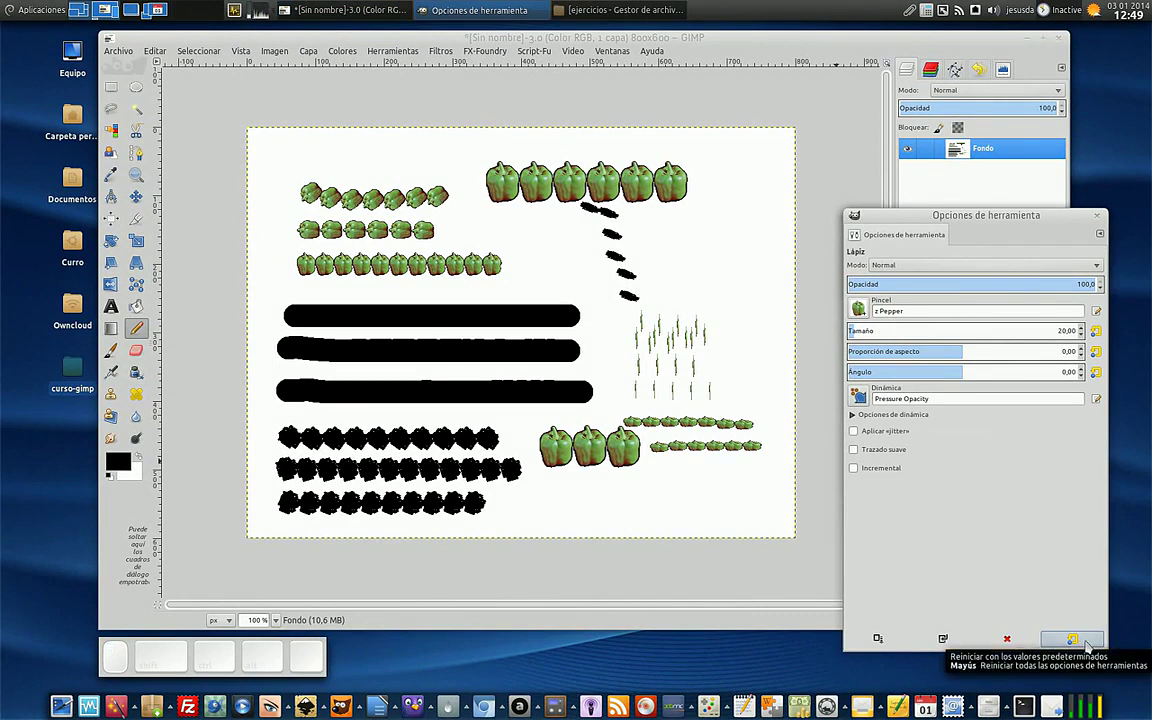
pyautogui.moveTo(572, 232)
pyautogui.mouseDown()
pyautogui.moveTo(585, 300)
pyautogui.moveTo(683, 247)
pyautogui.mouseUp()
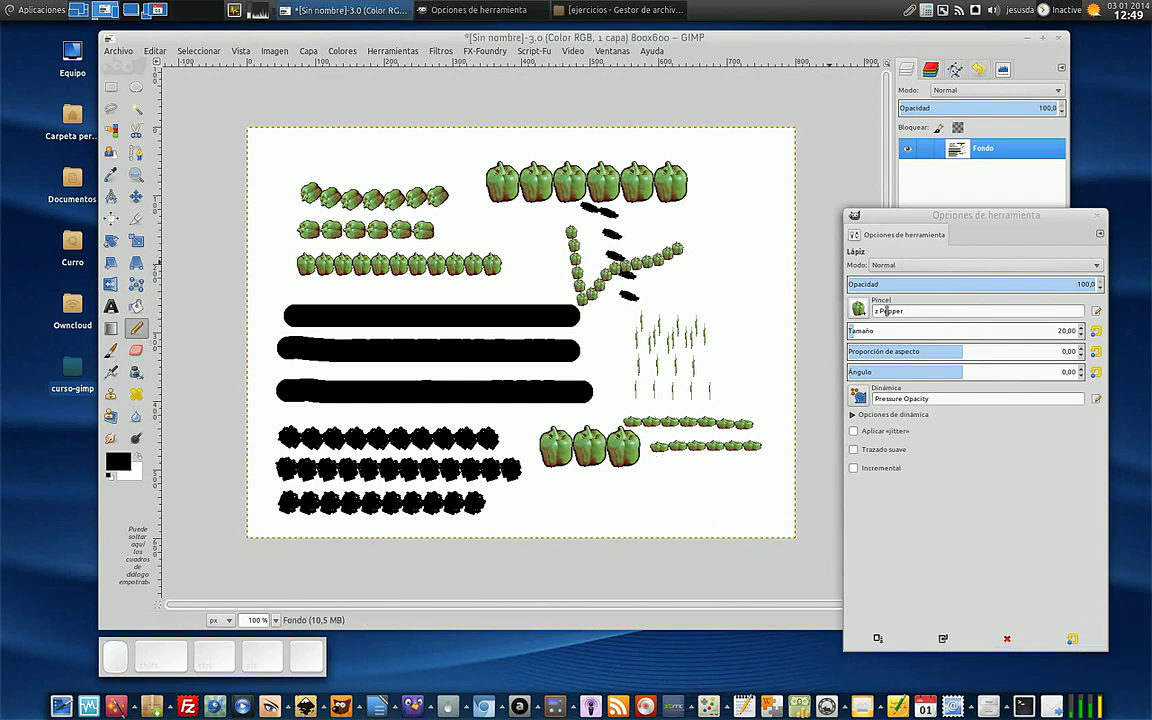
# Step: Set the brush size to 78.30 and draw a cluster of peppers over the thin ones and a long row across the canvas's upper part
pyautogui.click(867, 329)
pyautogui.moveTo(688, 337)
pyautogui.mouseDown()
pyautogui.moveTo(704, 371)
pyautogui.moveTo(658, 362)
pyautogui.mouseUp()
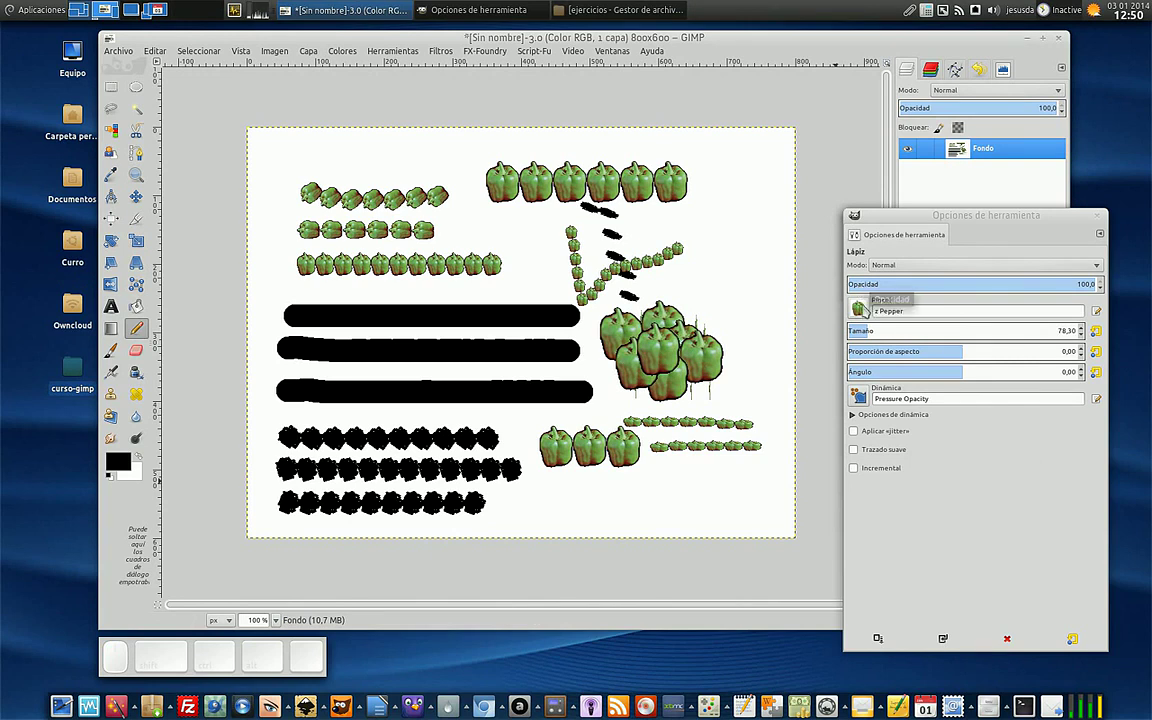
pyautogui.click(858, 310)
pyautogui.click(859, 312)
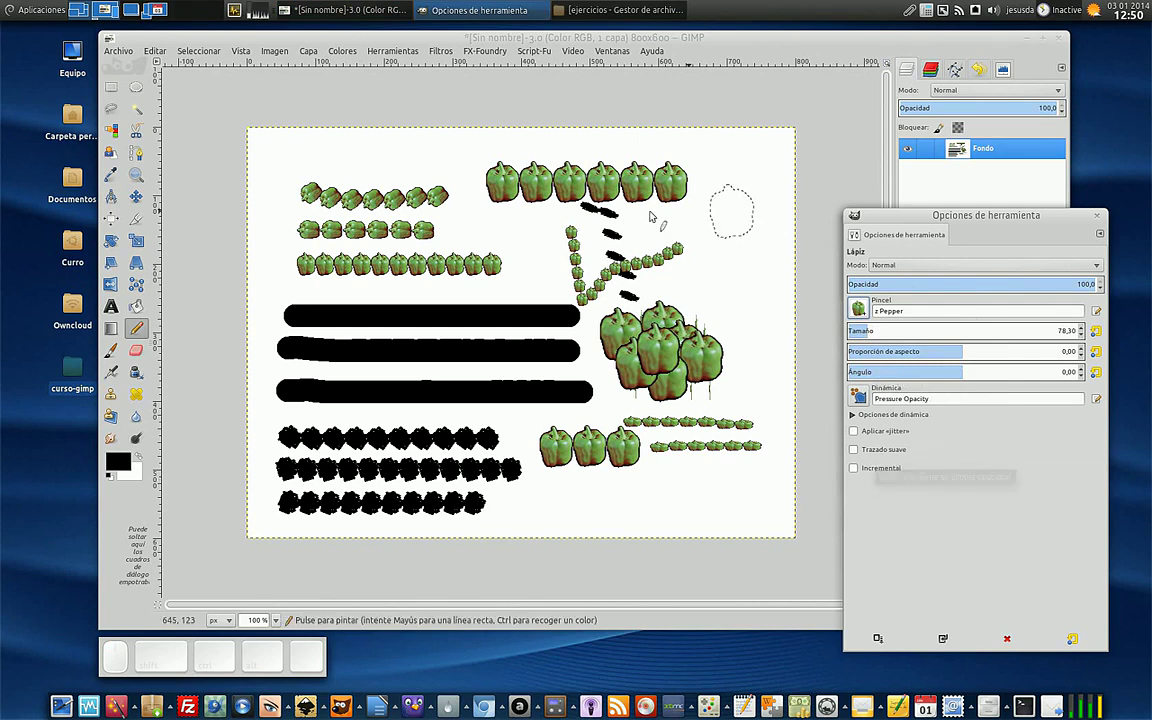
pyautogui.click(310, 196)
pyautogui.moveTo(310, 196); pyautogui.dragTo(740, 210)
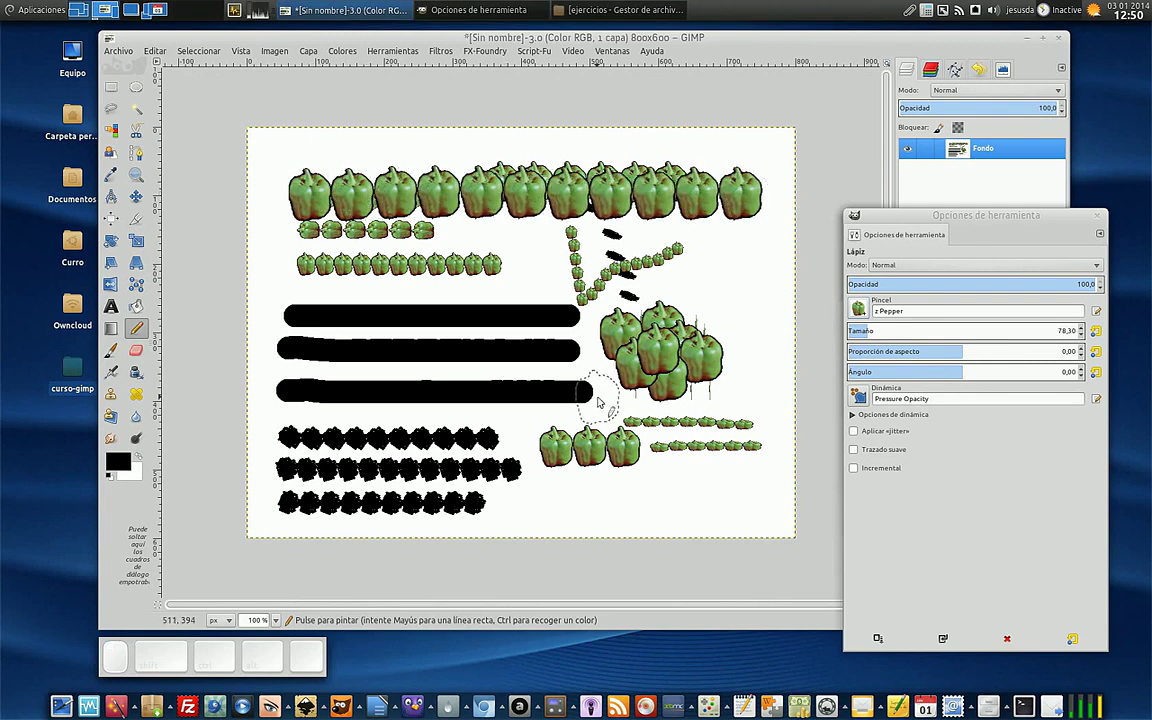
# Step: Clear the canvas and draw a row of peppers across its upper part with the Paintbrush tool
pyautogui.press('Delete')
pyautogui.click(111, 349)
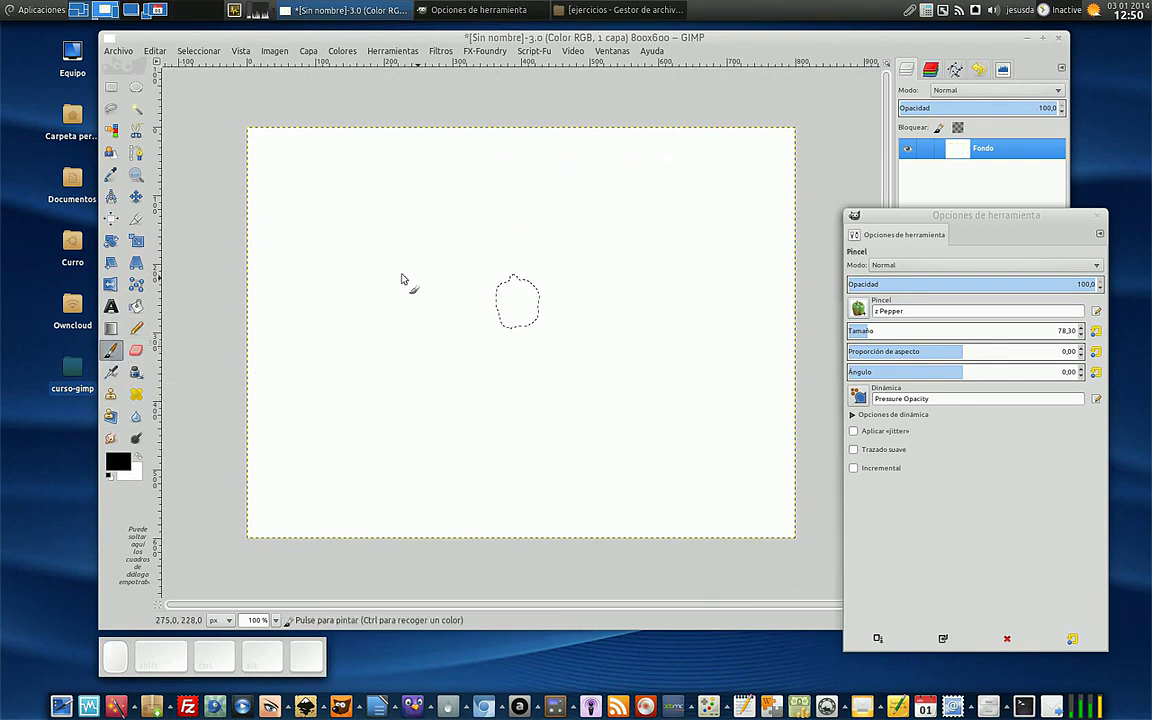
pyautogui.moveTo(336, 212); pyautogui.dragTo(628, 216)
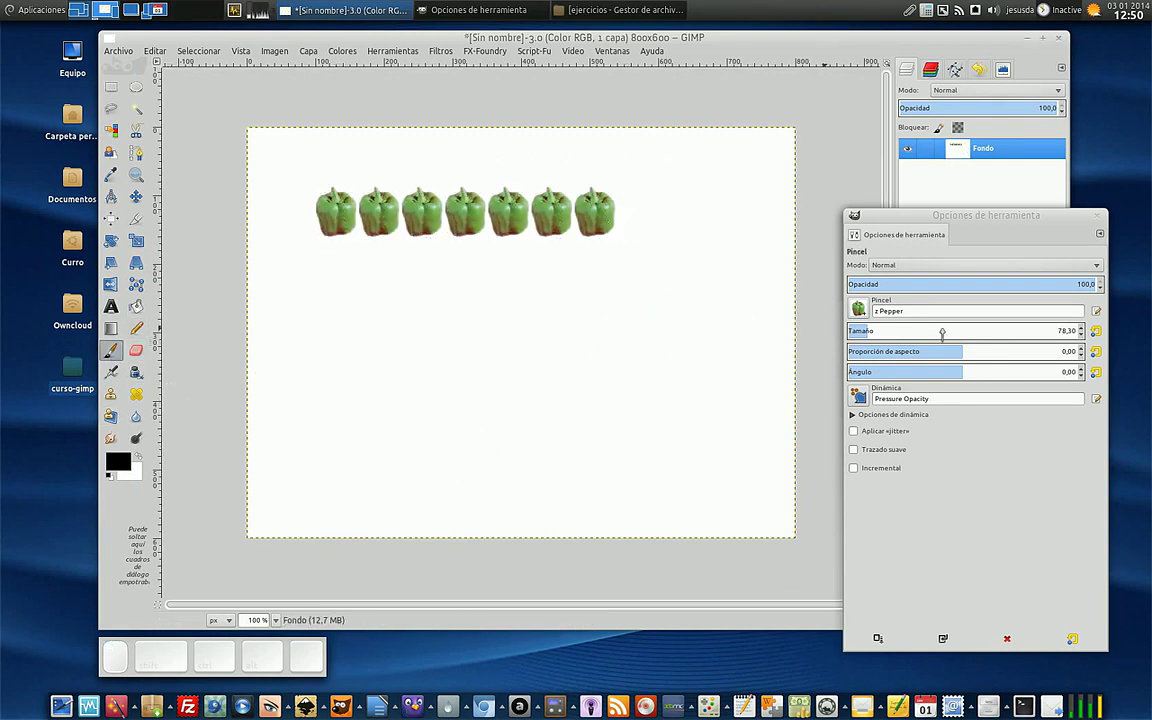
# Step: Stamp two peppers side by side with the Pencil tool below the start of the paintbrush row
pyautogui.click(137, 328)
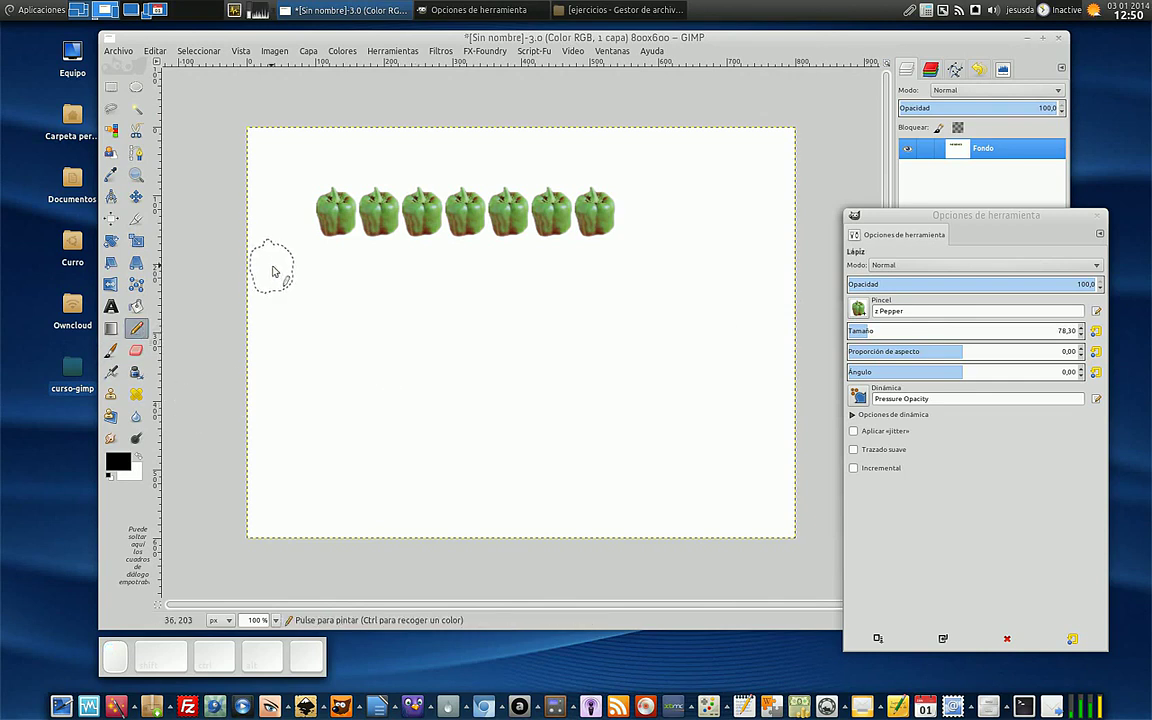
pyautogui.click(336, 282)
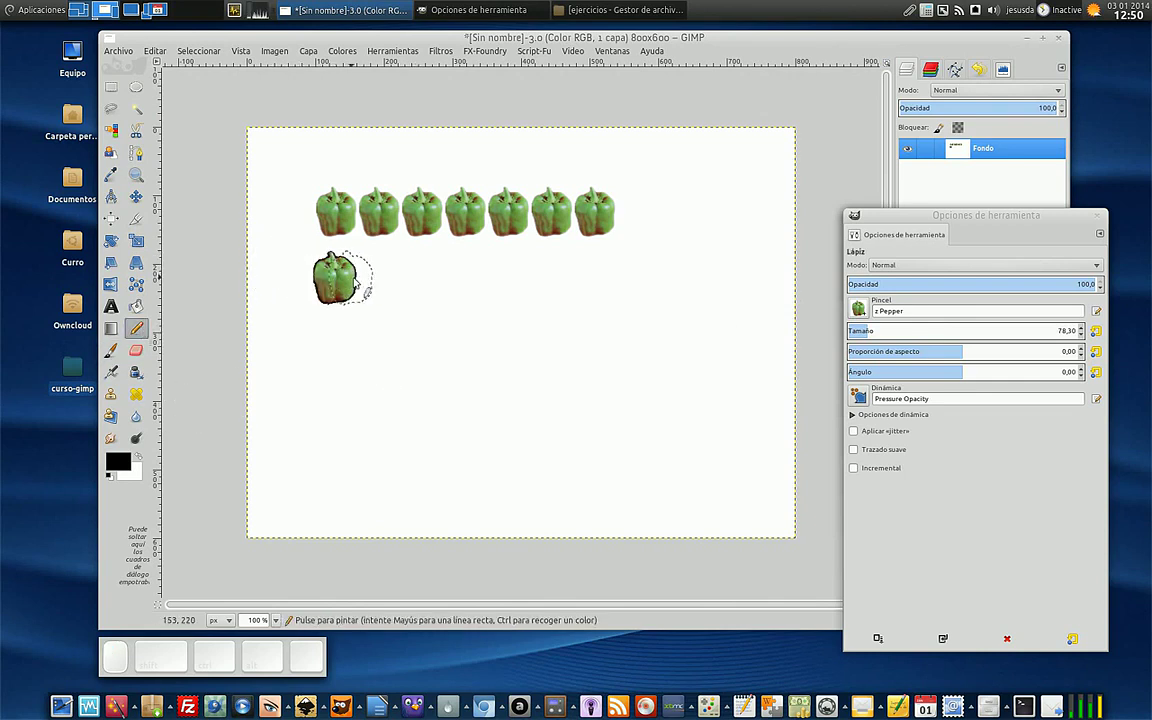
pyautogui.click(377, 280)
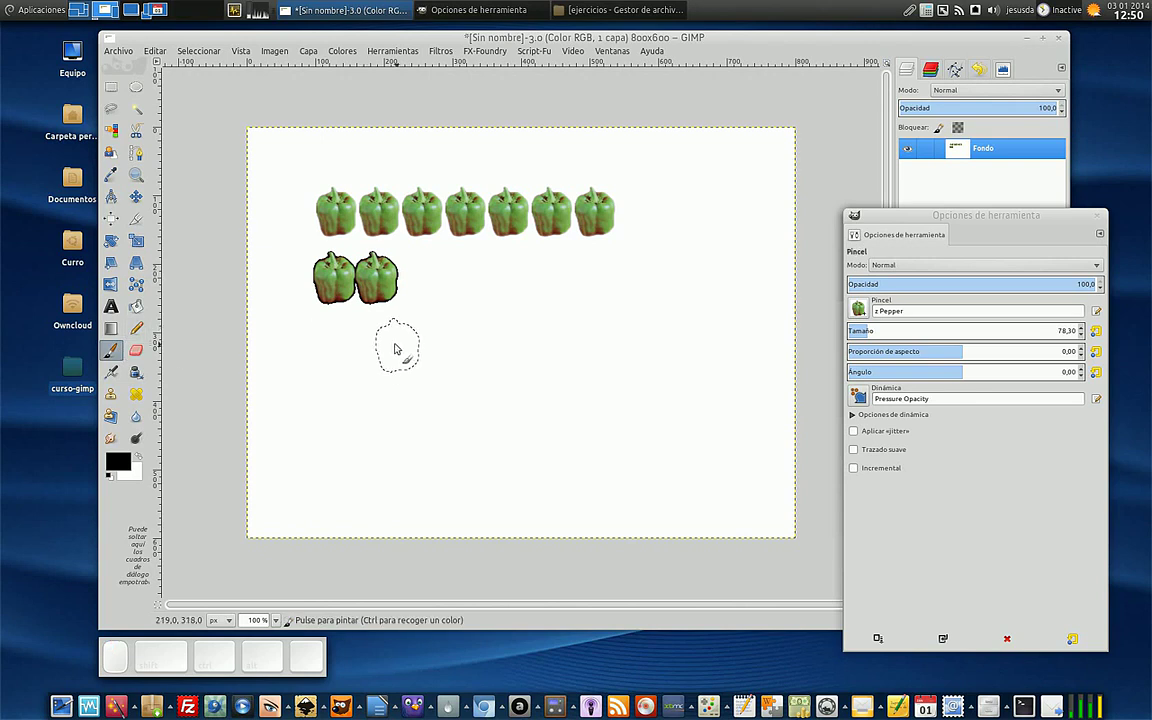
# Step: Spray a horizontal row of peppers below the pencil ones with the Airbrush tool
pyautogui.click(111, 372)
pyautogui.moveTo(326, 350)
pyautogui.mouseDown()
pyautogui.moveTo(635, 353)
pyautogui.moveTo(382, 353)
pyautogui.moveTo(552, 362)
pyautogui.mouseUp()
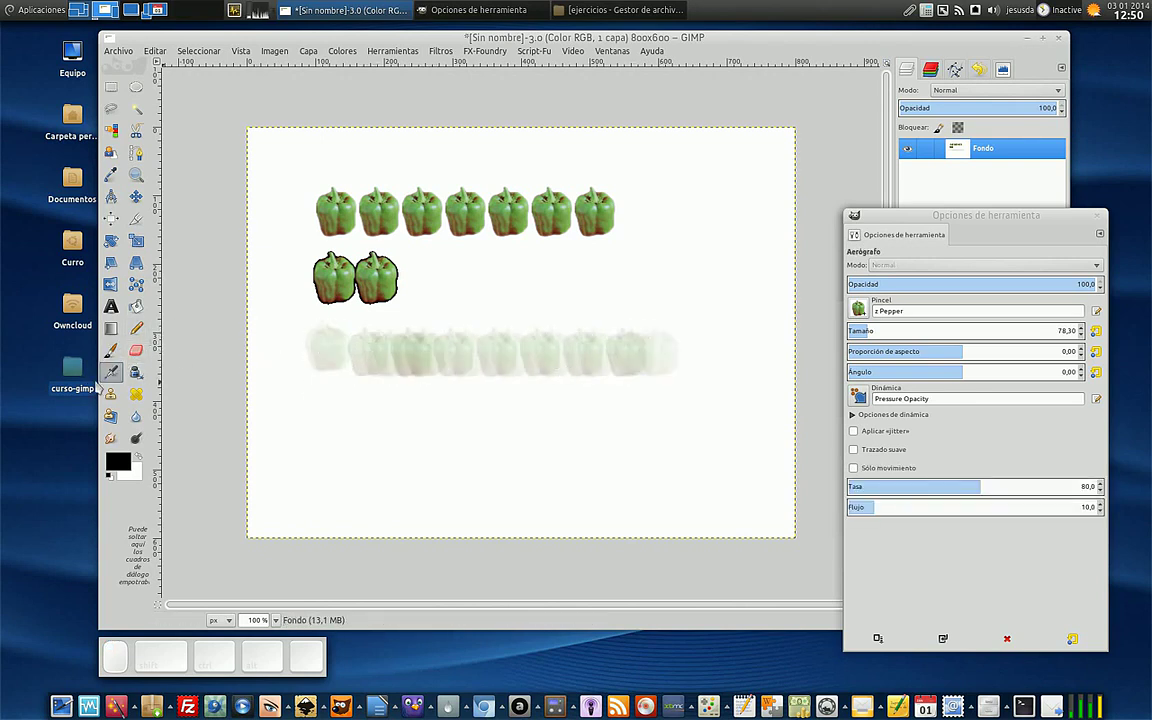
# Step: With the Ink tool, draw a short round-nib stroke below the airbrushed peppers and a zigzag stroke with the diamond nib
pyautogui.click(136, 372)
pyautogui.moveTo(330, 430); pyautogui.dragTo(345, 431)
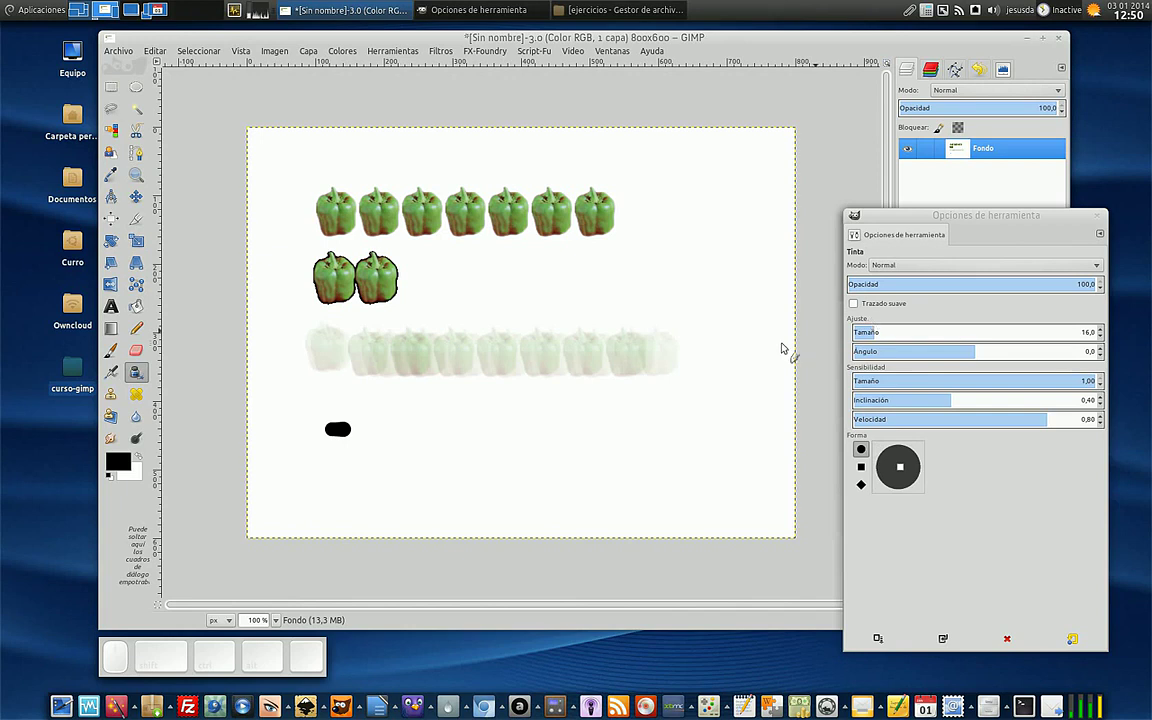
pyautogui.click(861, 466)
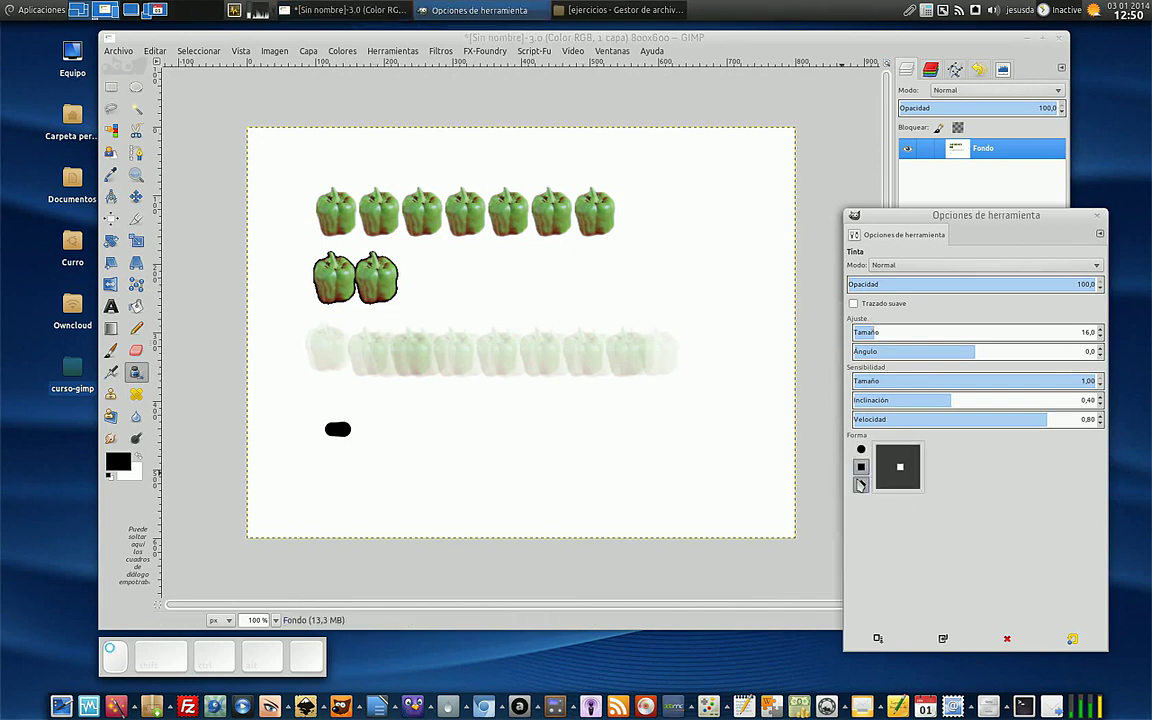
pyautogui.click(861, 484)
pyautogui.moveTo(356, 455)
pyautogui.mouseDown()
pyautogui.moveTo(416, 478)
pyautogui.moveTo(482, 478)
pyautogui.mouseUp()
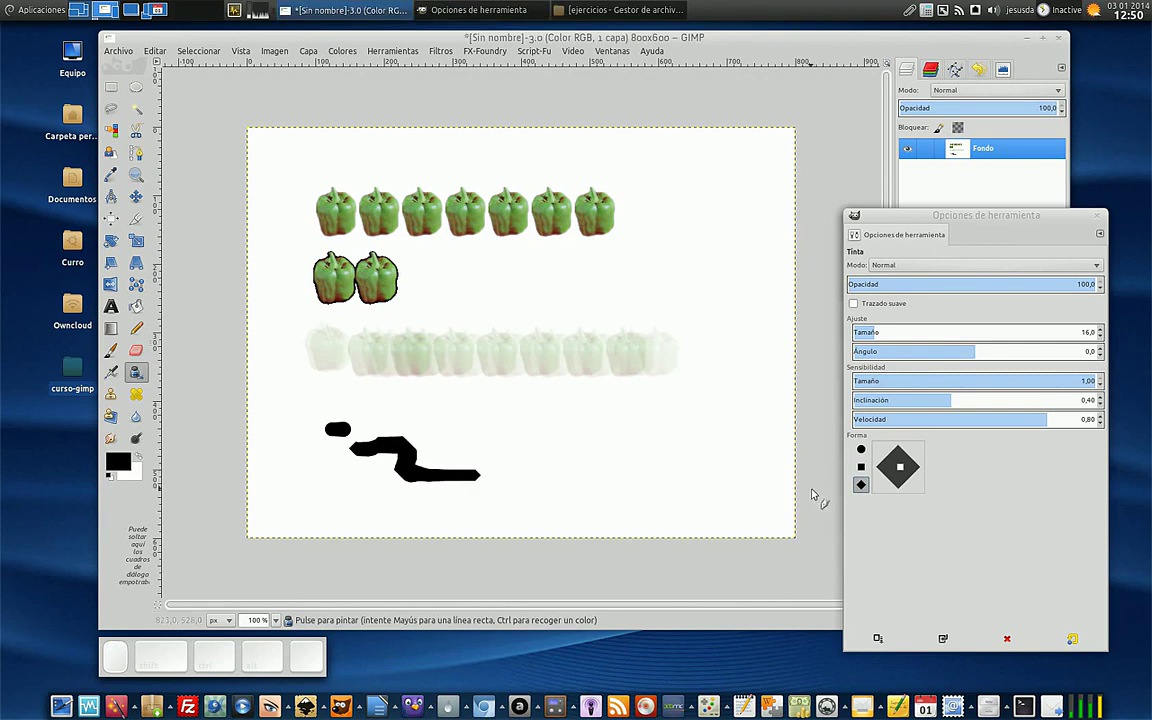
# Step: Draw a stepped ink stroke with the square nib, beside the diamond-nib zigzag
pyautogui.click(861, 466)
pyautogui.moveTo(462, 432); pyautogui.dragTo(658, 473)
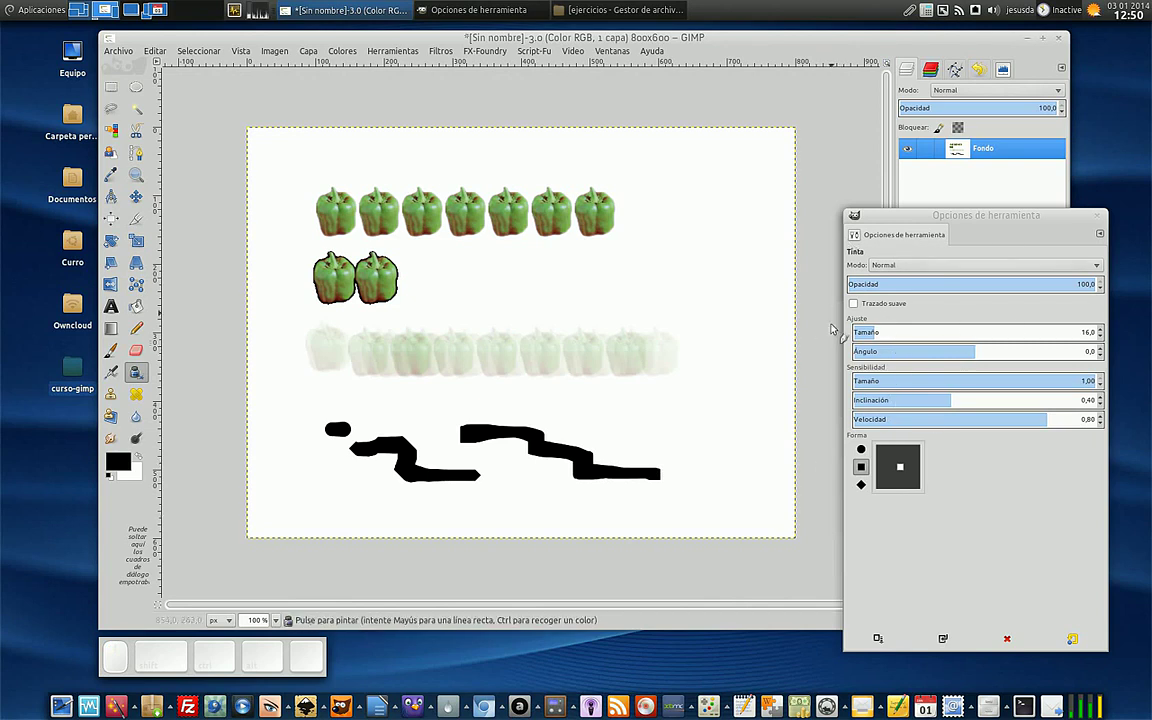
# Step: Compare the options of the Airbrush and Ink tools, including the Airbrush's brush choices and the Ink nib shapes
pyautogui.click(111, 372)
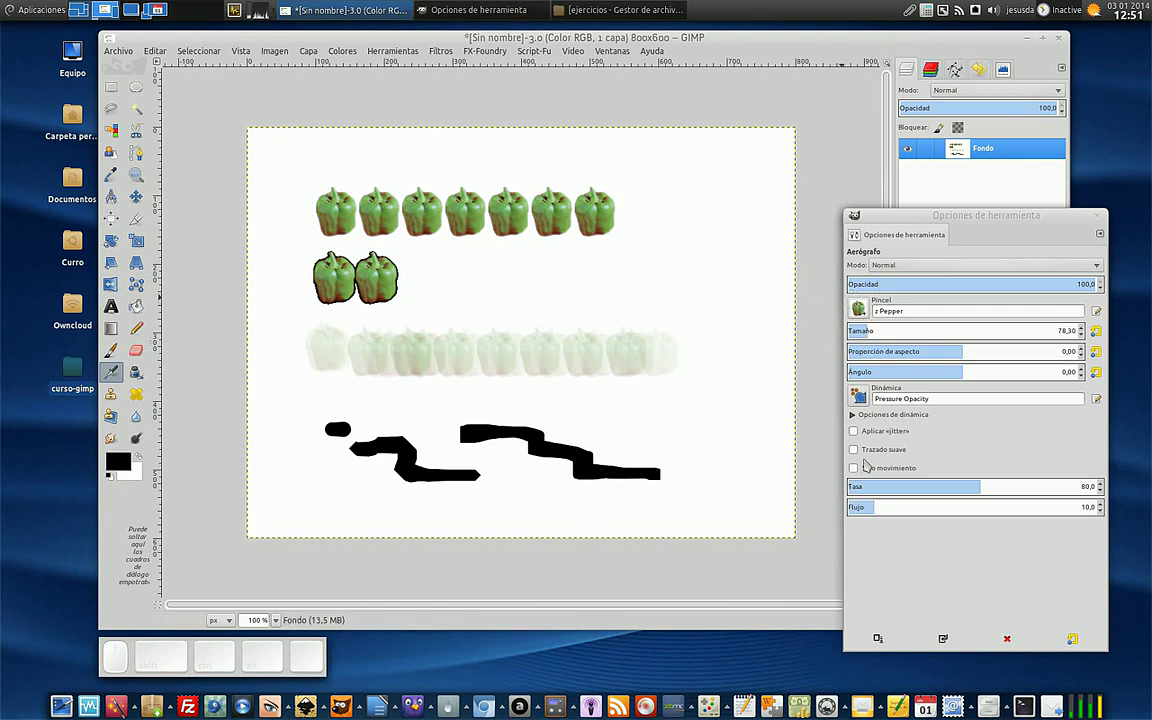
pyautogui.click(136, 372)
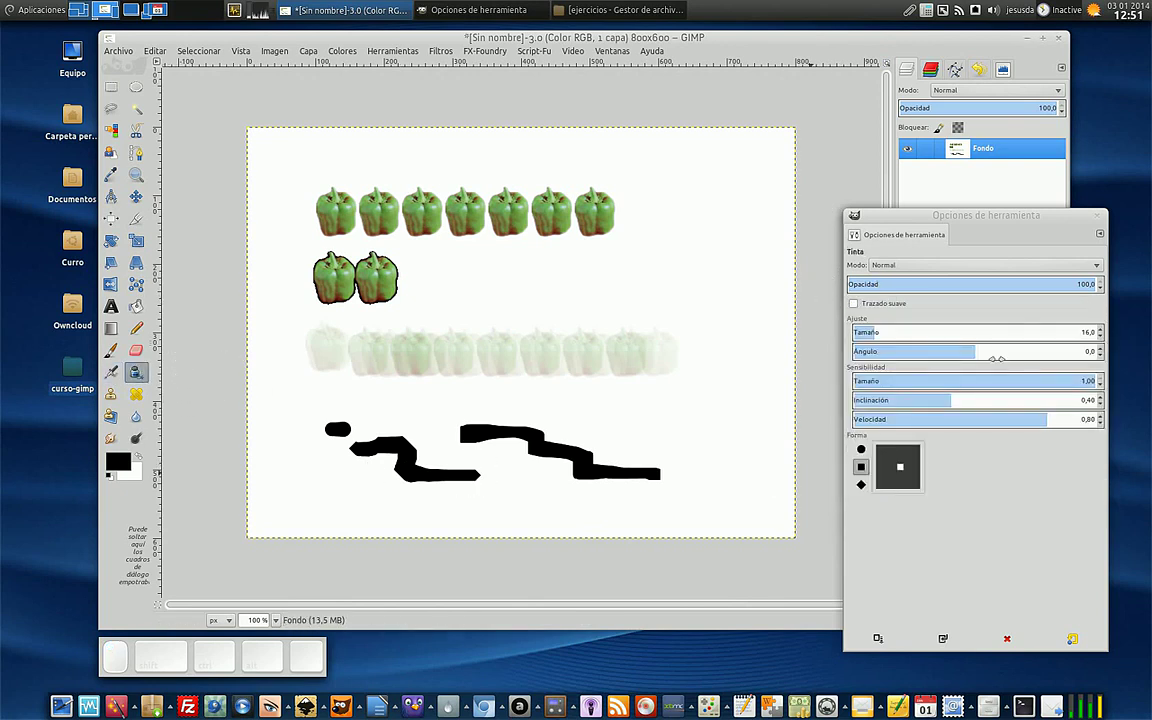
pyautogui.click(111, 372)
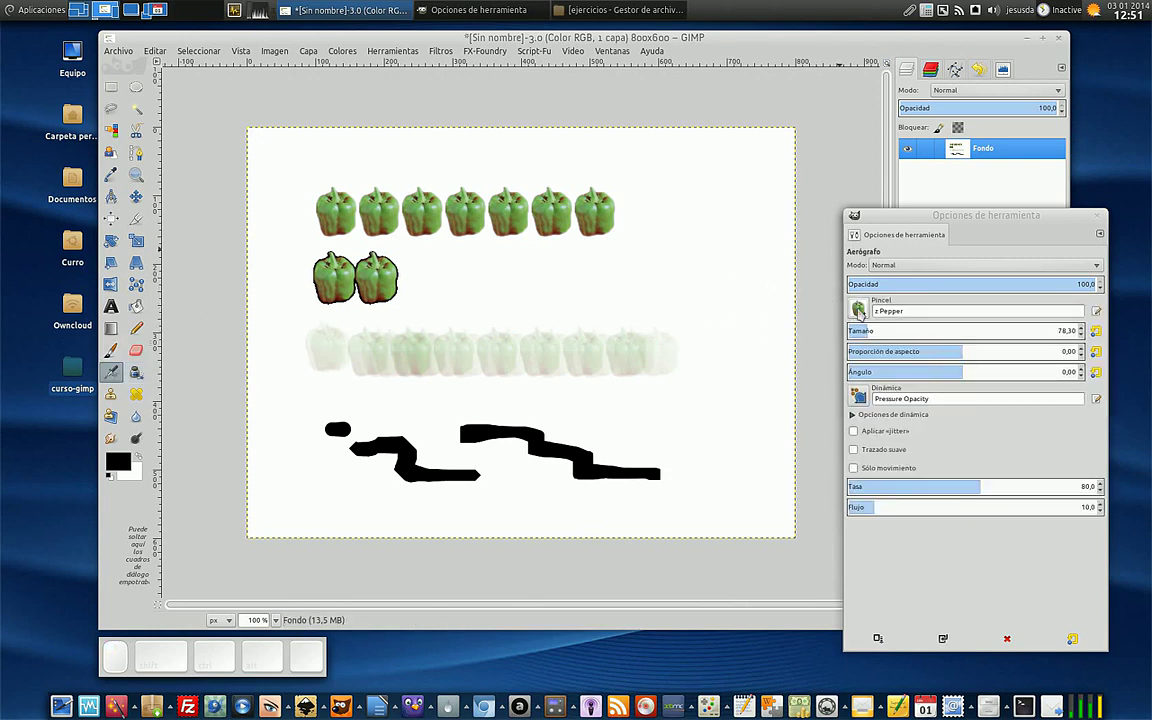
pyautogui.click(864, 311)
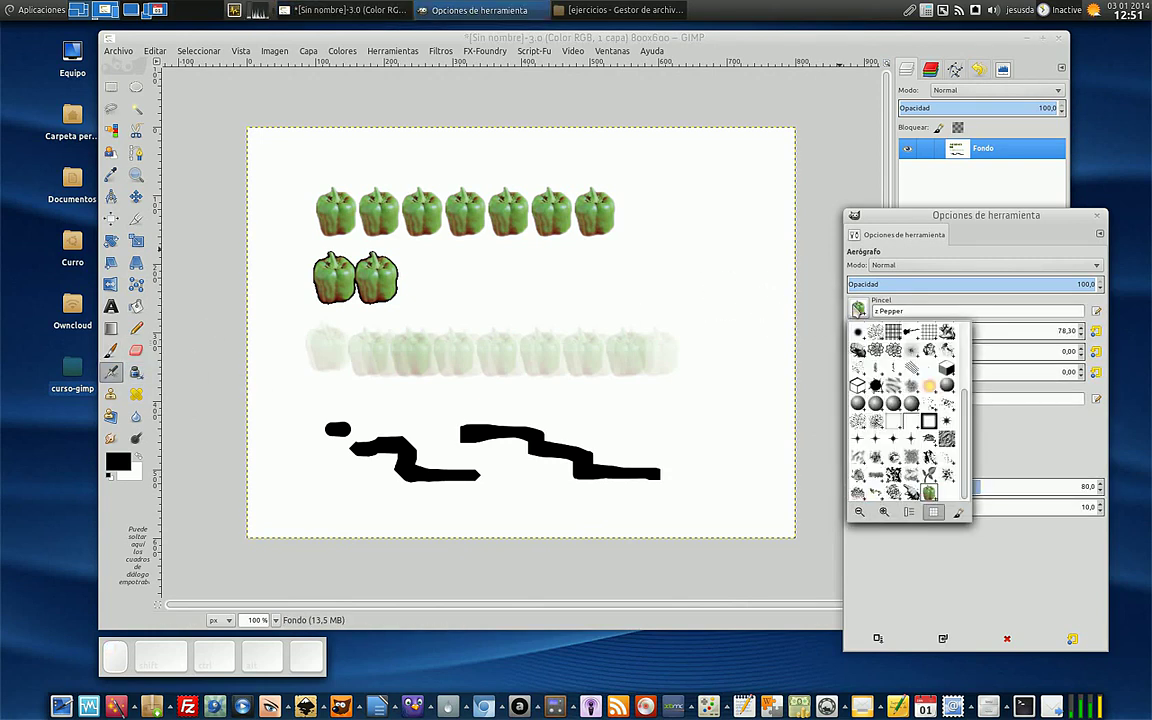
pyautogui.click(856, 311)
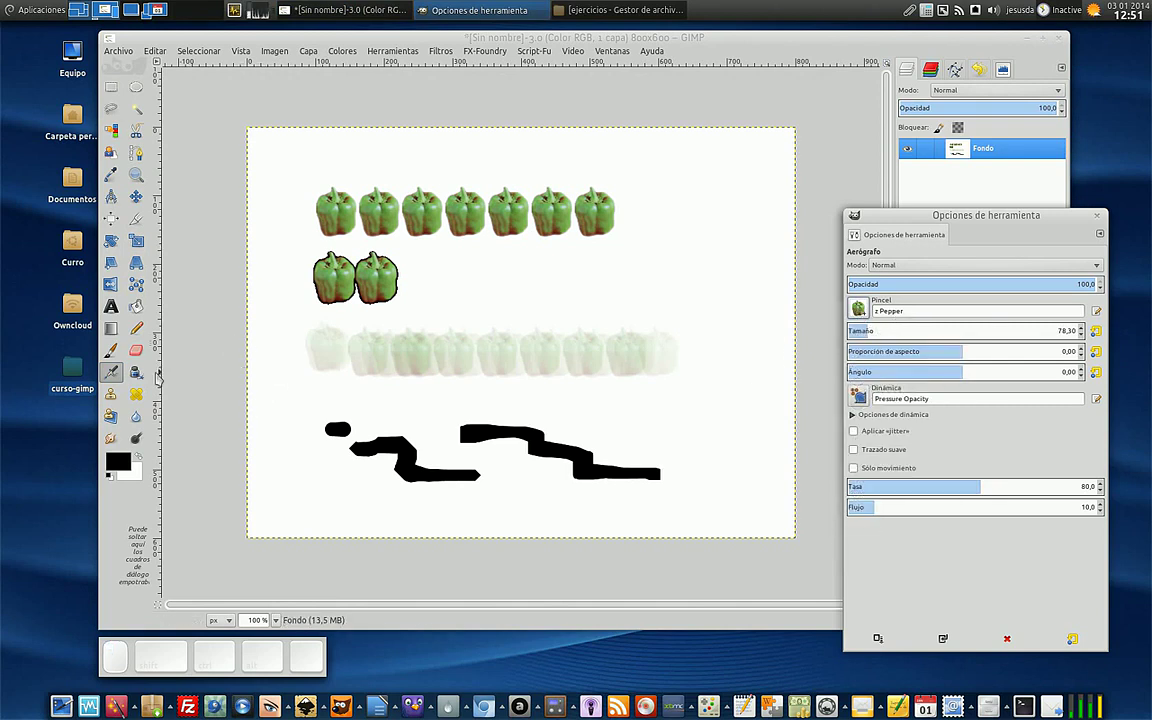
pyautogui.click(136, 372)
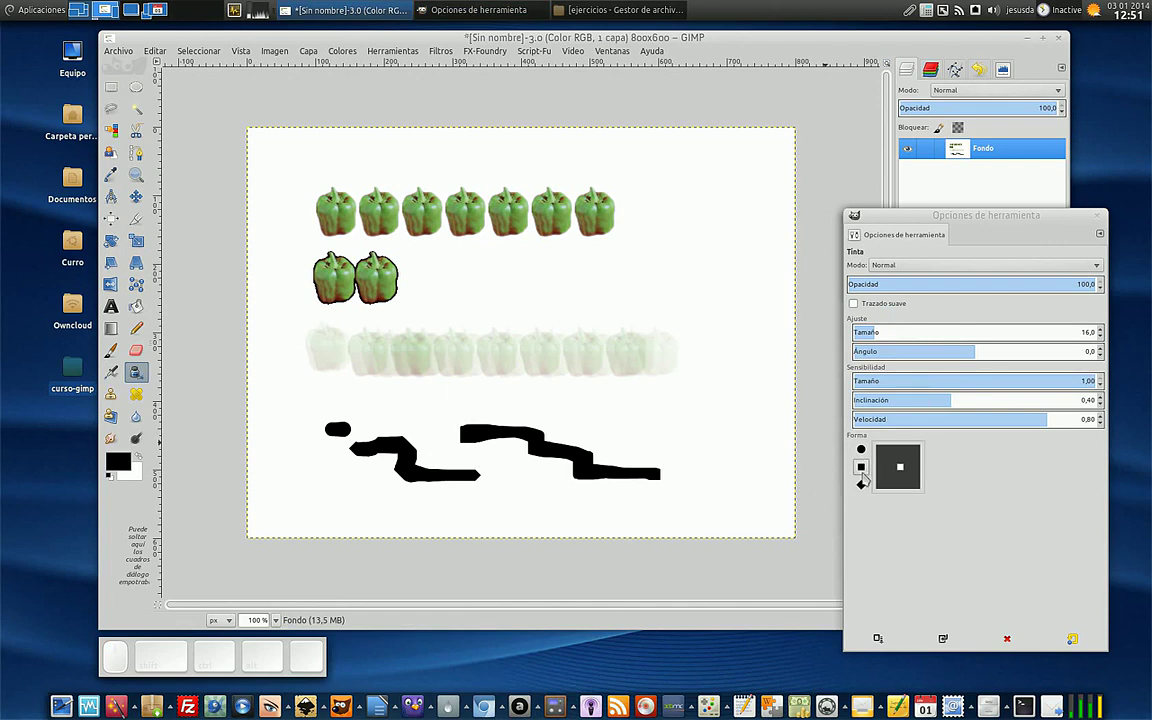
# Step: Draw an ink stroke reaching the canvas's right edge with a raised tilt sensitivity, and return the tilt to 0.40
pyautogui.moveTo(957, 400); pyautogui.dragTo(972, 400)
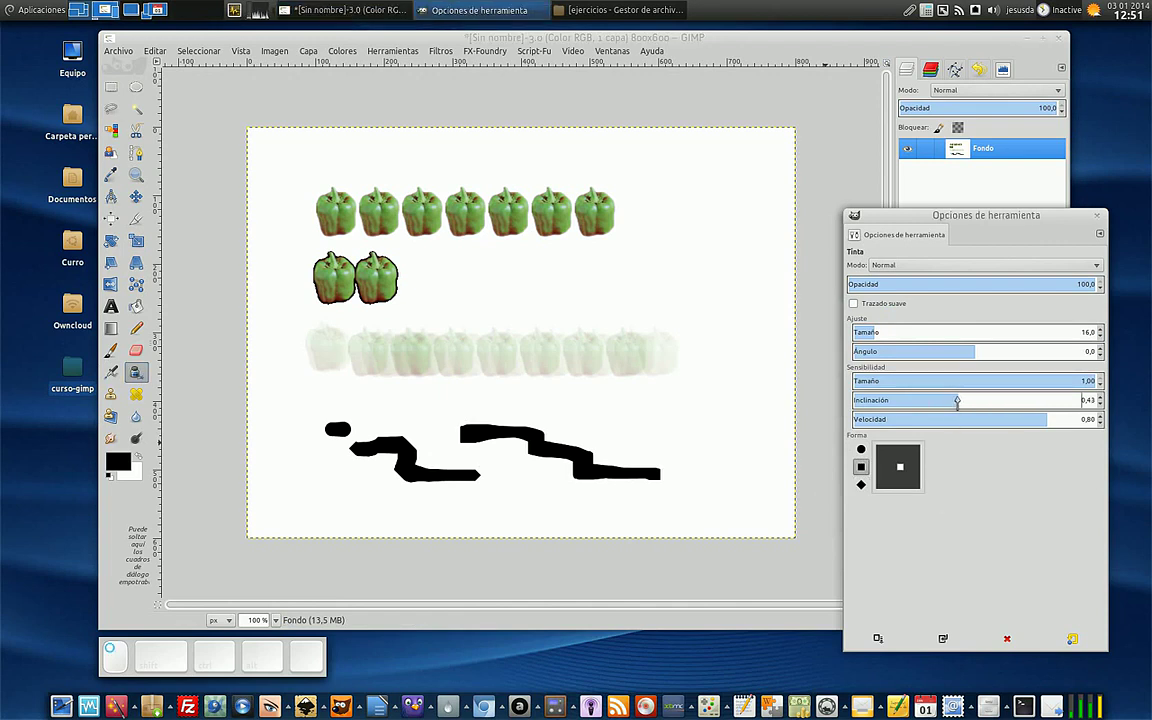
pyautogui.moveTo(636, 422)
pyautogui.mouseDown()
pyautogui.moveTo(715, 424)
pyautogui.moveTo(800, 447)
pyautogui.mouseUp()
pyautogui.moveTo(960, 404); pyautogui.dragTo(949, 403)
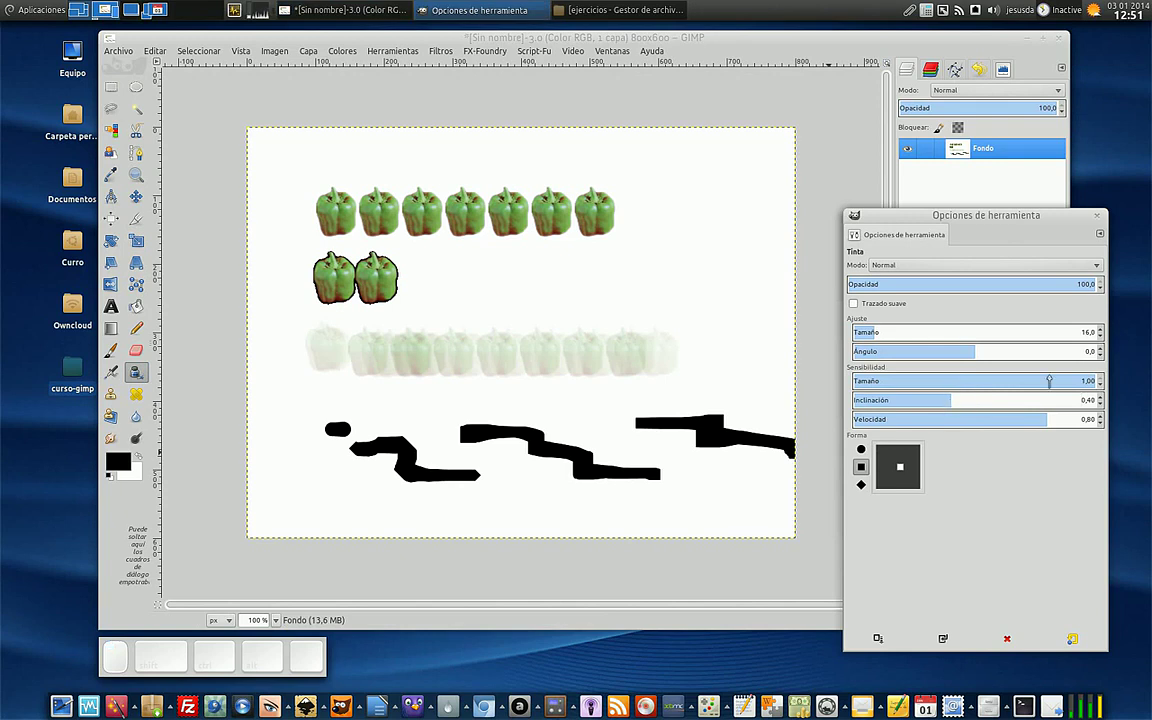
# Step: Draw two short ink strokes stacked above the last one, with the Ink angle at 24.3 and at -64.7
pyautogui.moveTo(918, 353); pyautogui.dragTo(1007, 352)
pyautogui.moveTo(638, 388)
pyautogui.mouseDown()
pyautogui.moveTo(720, 393)
pyautogui.moveTo(755, 380)
pyautogui.mouseUp()
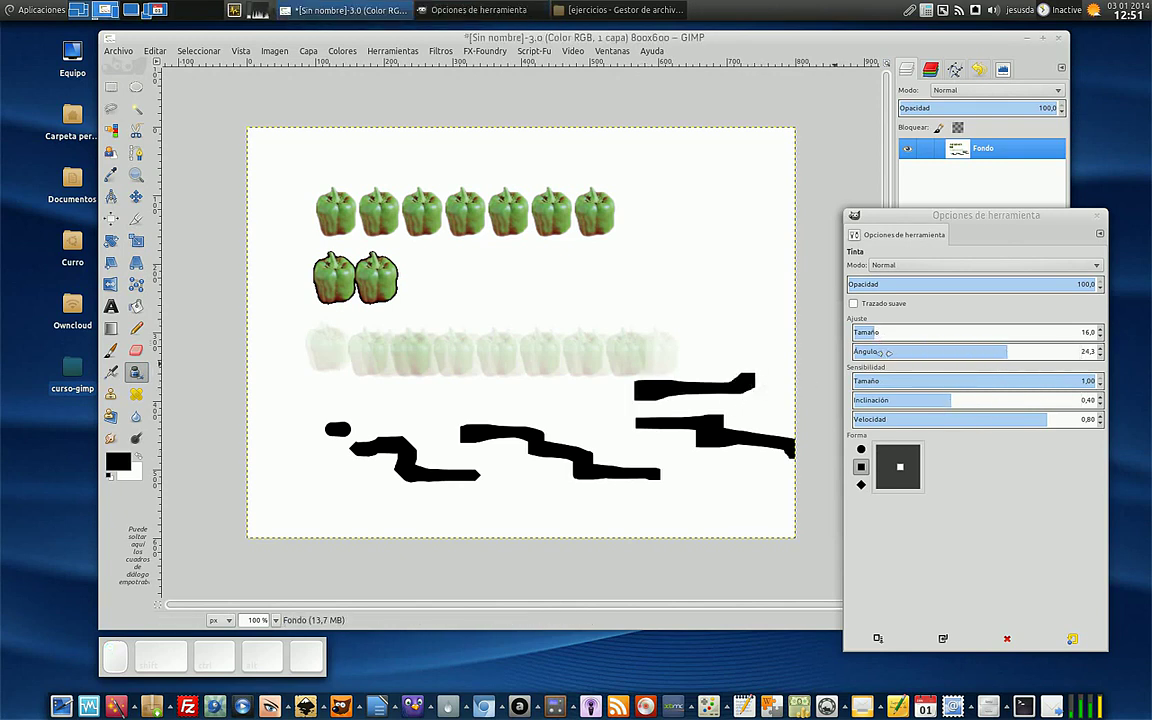
pyautogui.click(888, 353)
pyautogui.moveTo(698, 352); pyautogui.dragTo(752, 357)
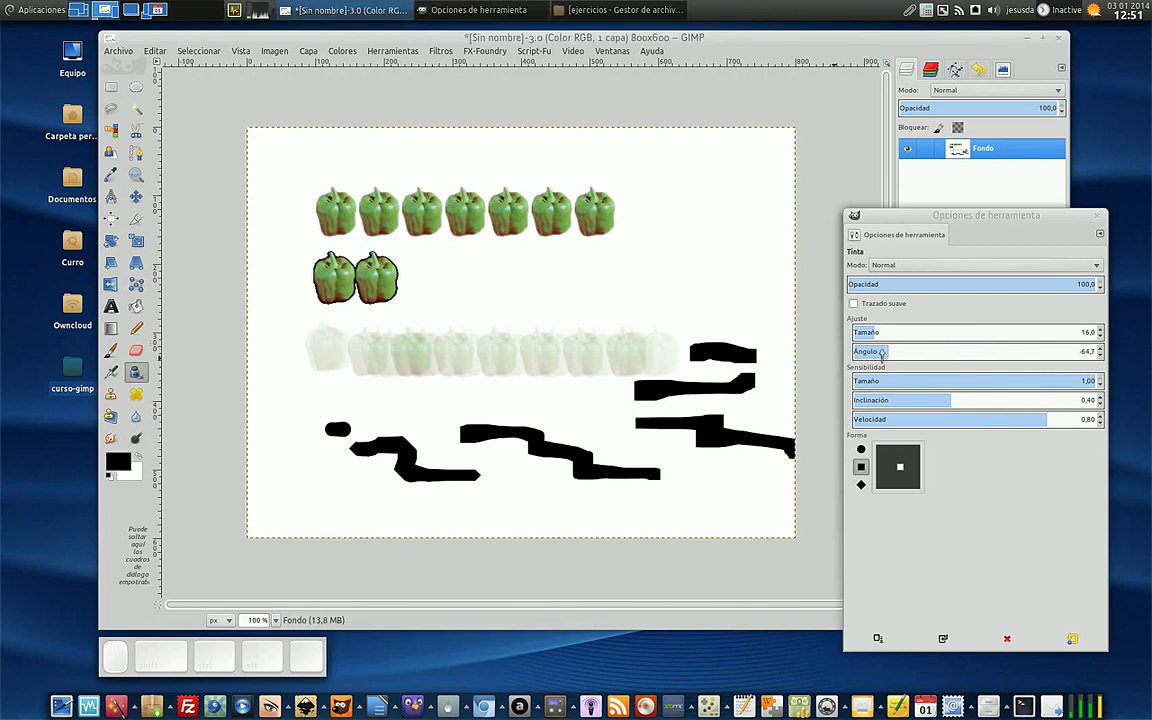
# Step: Reset the Ink options to their defaults and scribble with the round nib over the strokes in the lower canvas
pyautogui.click(1071, 639)
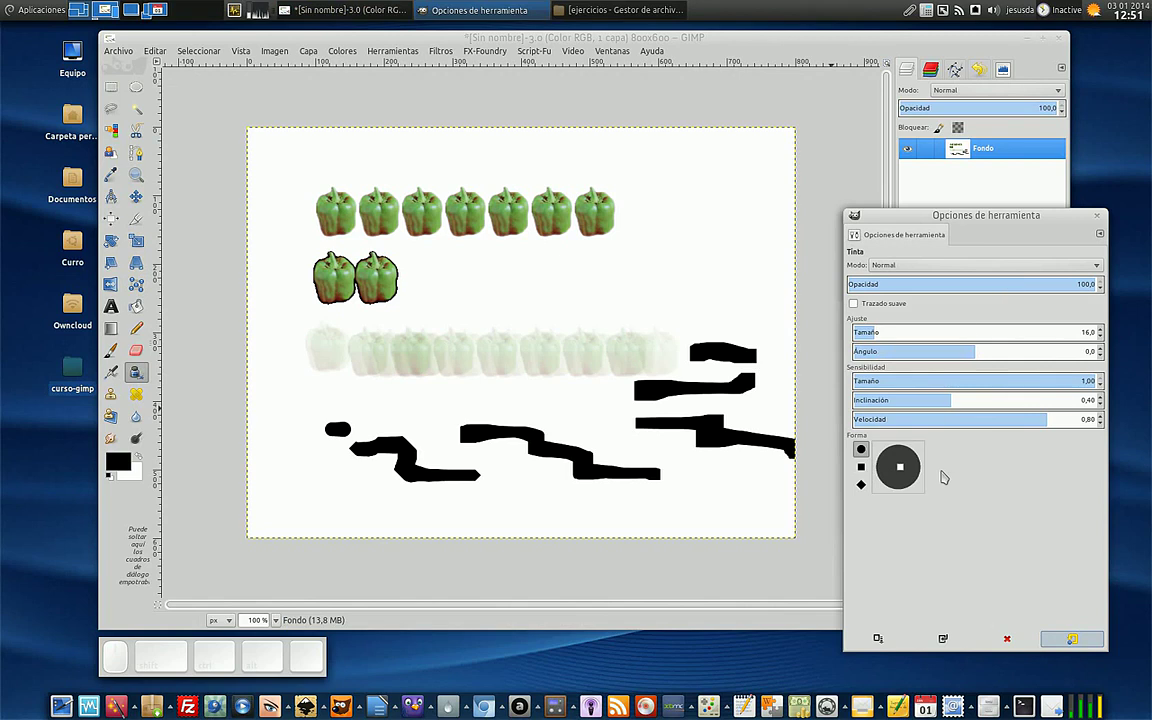
pyautogui.moveTo(405, 432)
pyautogui.mouseDown()
pyautogui.moveTo(410, 452)
pyautogui.moveTo(480, 505)
pyautogui.moveTo(655, 512)
pyautogui.moveTo(500, 470)
pyautogui.moveTo(576, 540)
pyautogui.moveTo(609, 458)
pyautogui.moveTo(535, 471)
pyautogui.moveTo(530, 498)
pyautogui.mouseUp()
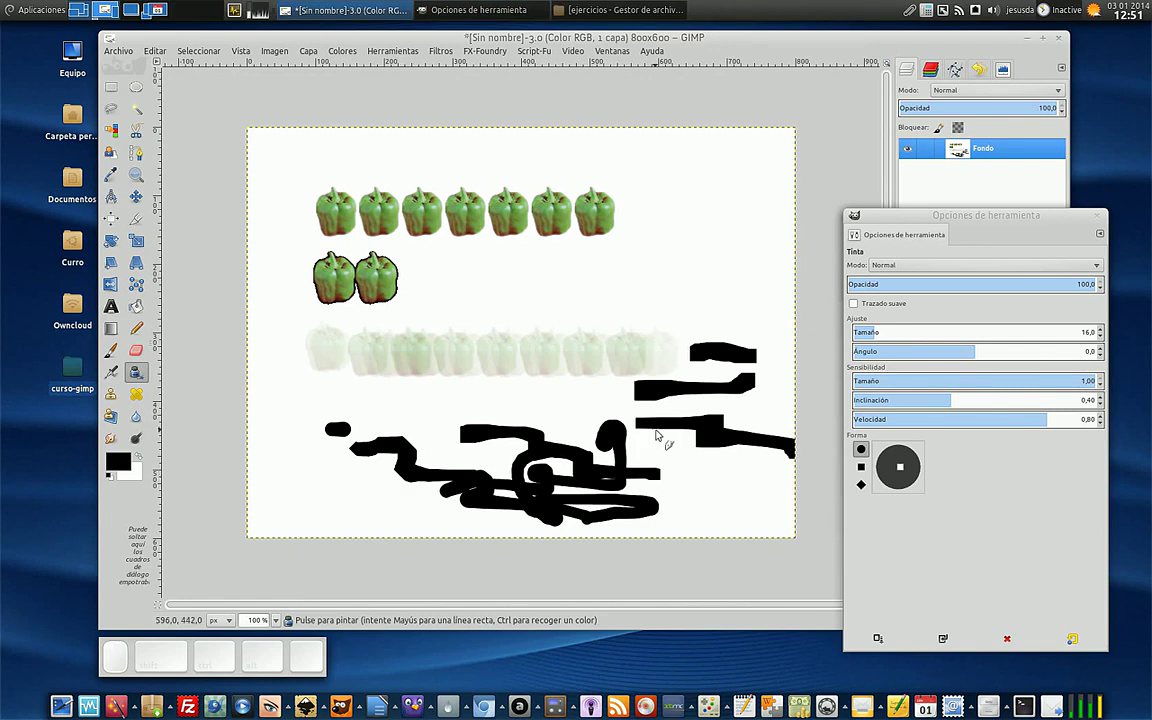
# Step: Fill the whole canvas with the white background colour and activate the Paintbrush tool
pyautogui.moveTo(136, 473); pyautogui.dragTo(545, 455)
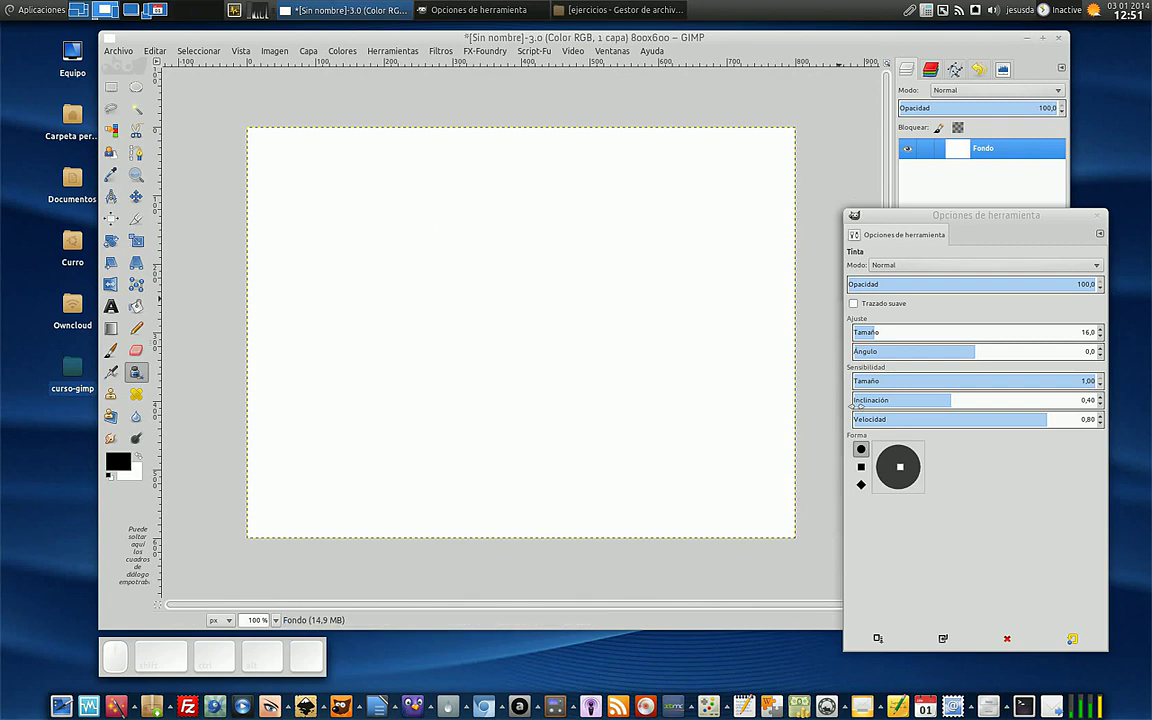
pyautogui.click(135, 328)
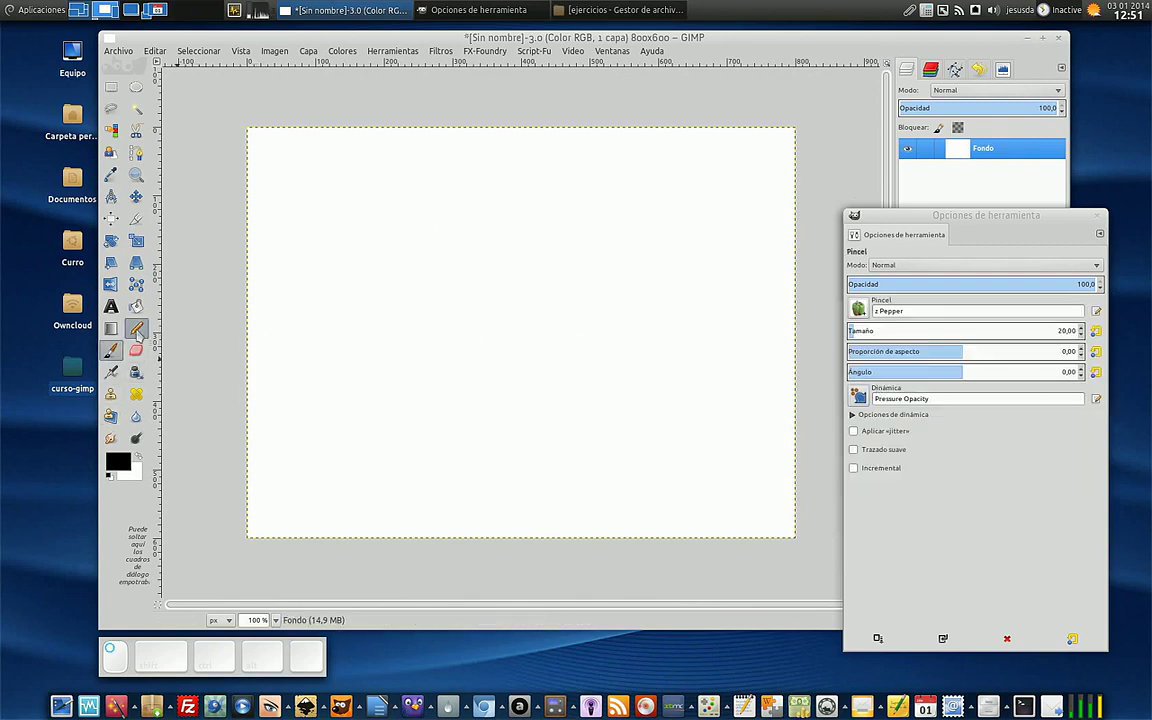
pyautogui.click(110, 350)
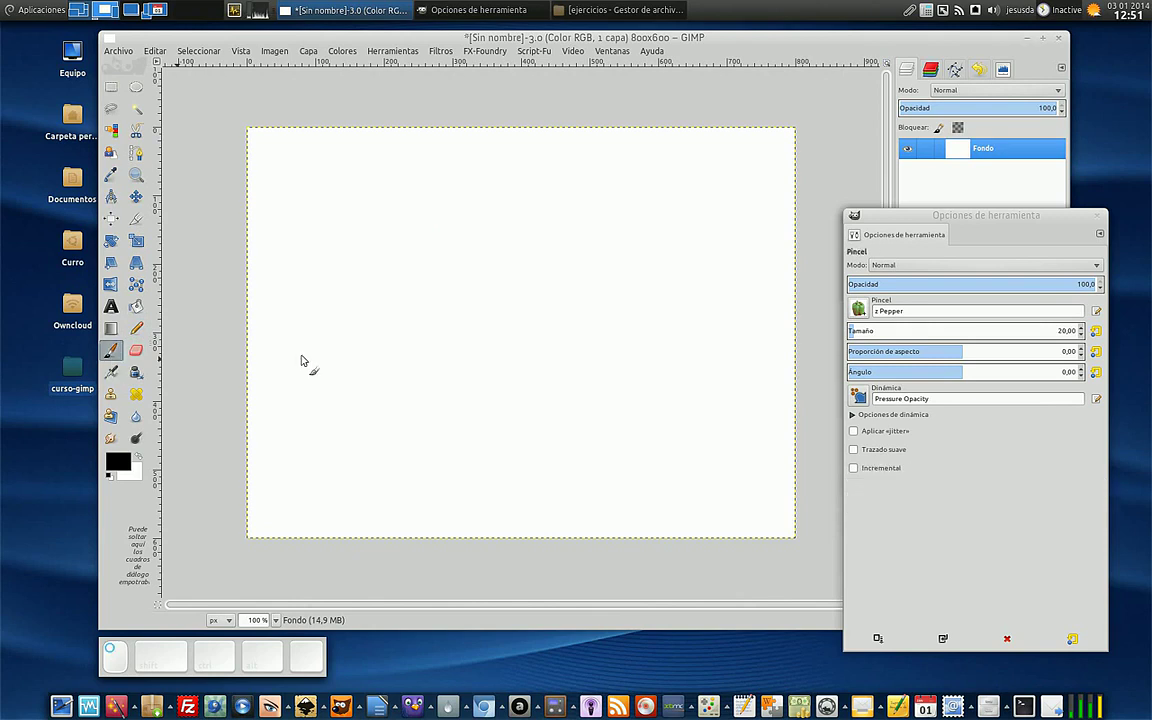
# Step: Move the tool options window off the brush list and paint a thick corner-shaped stroke with the 2. Hardness 100 brush
pyautogui.click(858, 310)
pyautogui.moveTo(958, 466)
pyautogui.mouseDown()
pyautogui.moveTo(968, 219)
pyautogui.moveTo(571, 221)
pyautogui.moveTo(738, 209)
pyautogui.mouseUp()
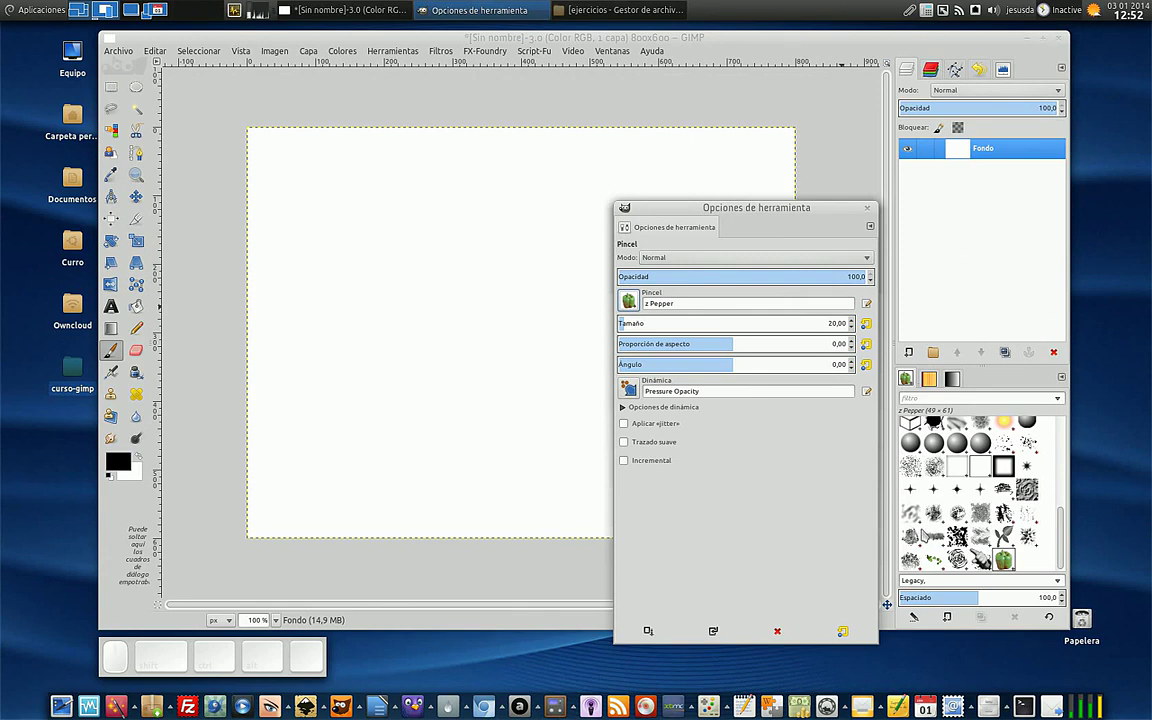
pyautogui.moveTo(1062, 556); pyautogui.dragTo(1070, 448)
pyautogui.click(956, 455)
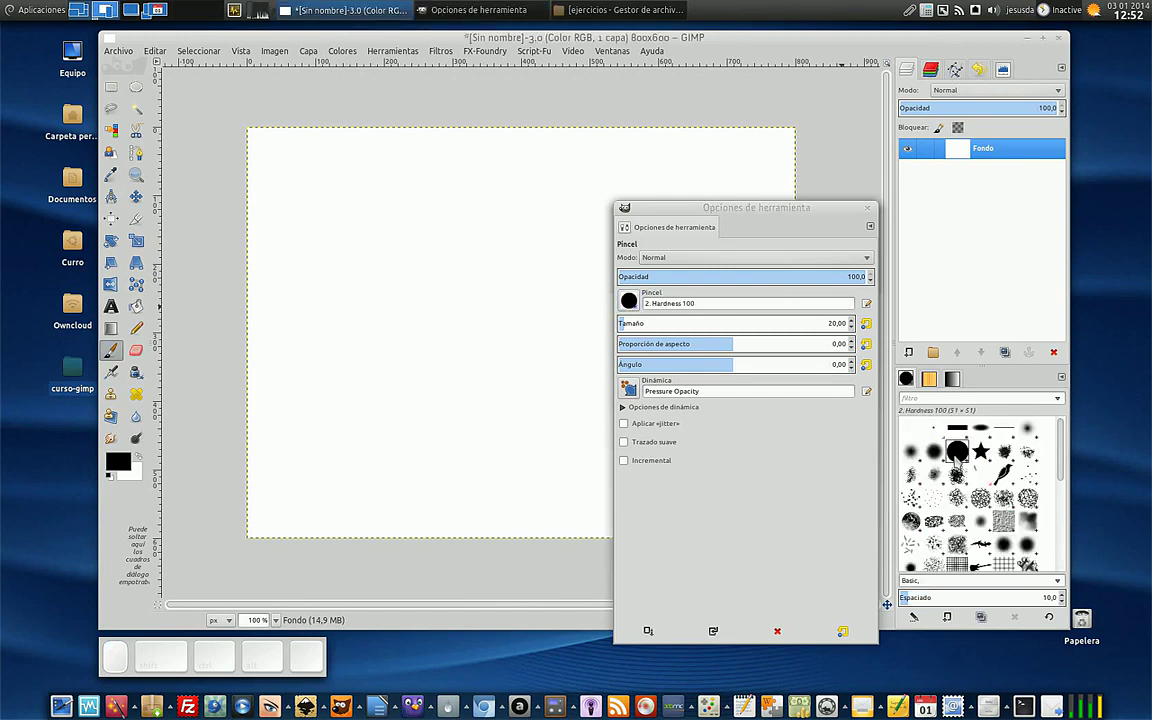
pyautogui.moveTo(433, 362)
pyautogui.mouseDown()
pyautogui.moveTo(435, 427)
pyautogui.moveTo(360, 431)
pyautogui.mouseUp()
# Step: Paint a looping stroke across the upper canvas with the brush just before Cell 02, and a short steep one below with Cell 02
pyautogui.click(957, 497)
pyautogui.moveTo(342, 215)
pyautogui.mouseDown()
pyautogui.moveTo(425, 258)
pyautogui.moveTo(492, 243)
pyautogui.moveTo(365, 258)
pyautogui.mouseUp()
pyautogui.click(982, 499)
pyautogui.moveTo(489, 334); pyautogui.dragTo(516, 421)
# Step: Select the Cloth brush and look through the tags that can be assigned to it, trying Media and Basic
pyautogui.click(630, 301)
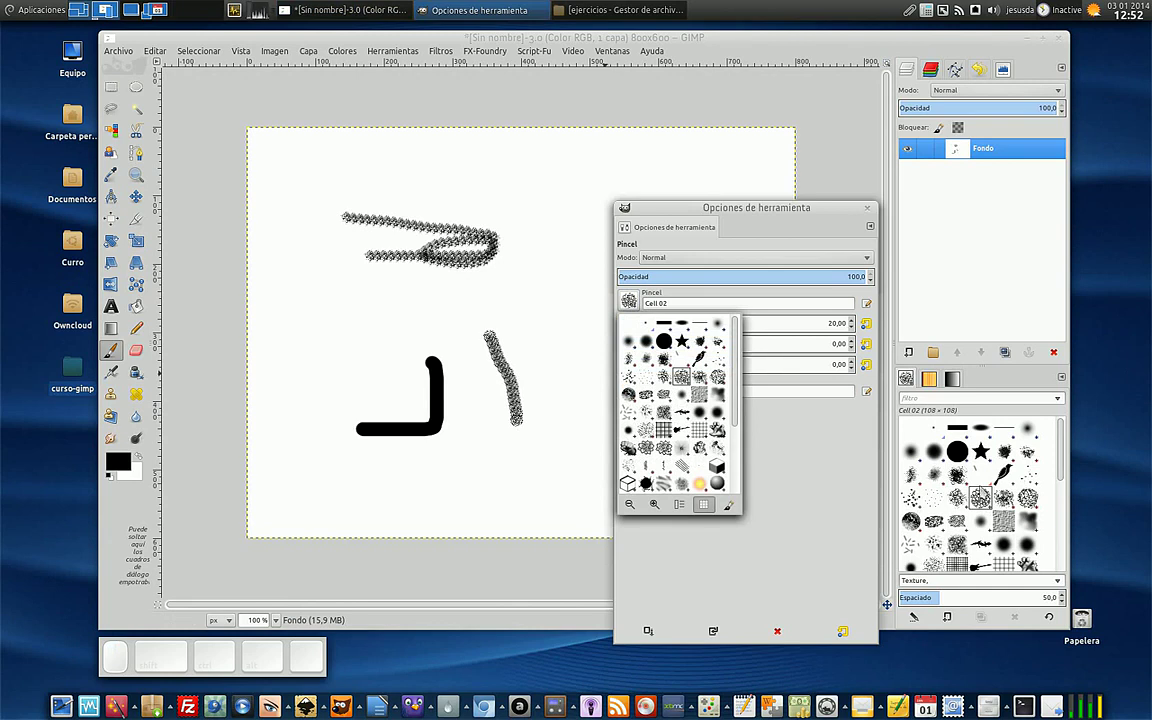
pyautogui.click(699, 393)
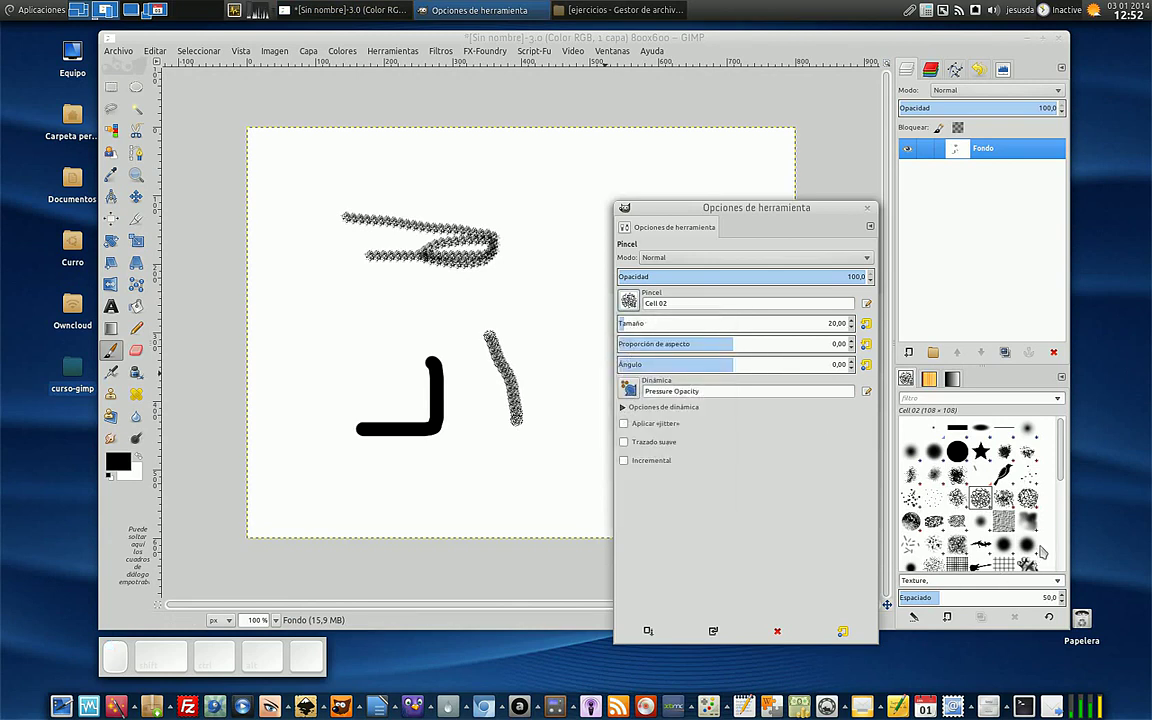
pyautogui.click(1060, 583)
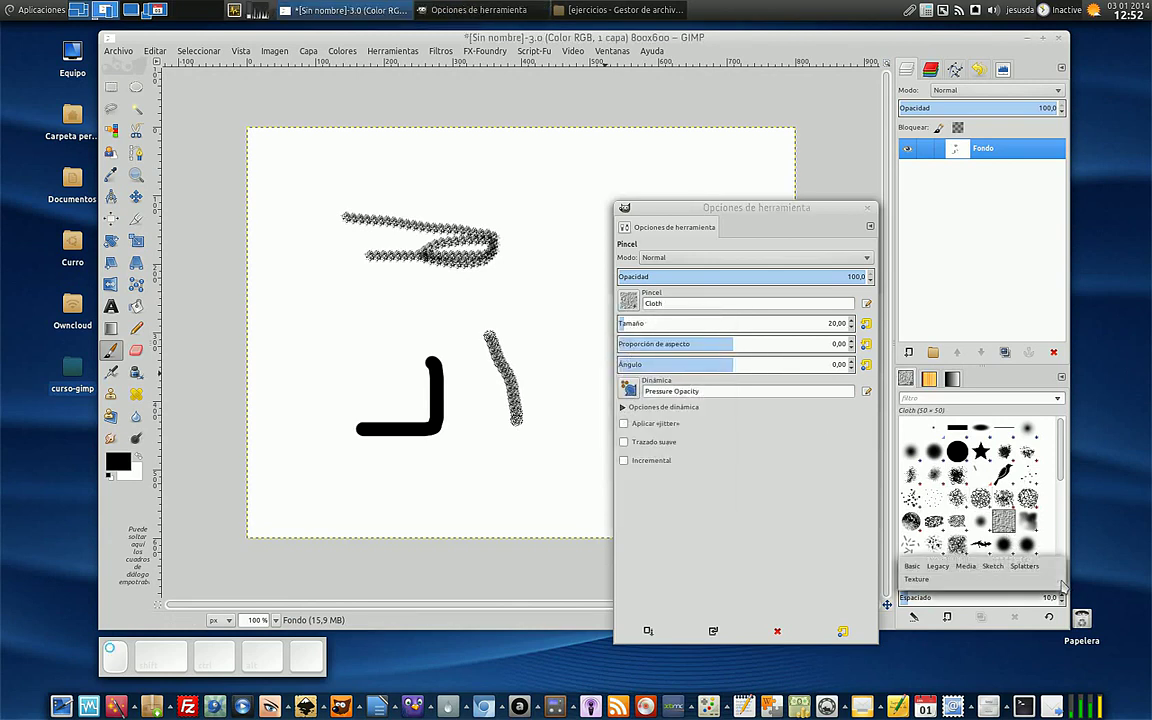
pyautogui.click(965, 568)
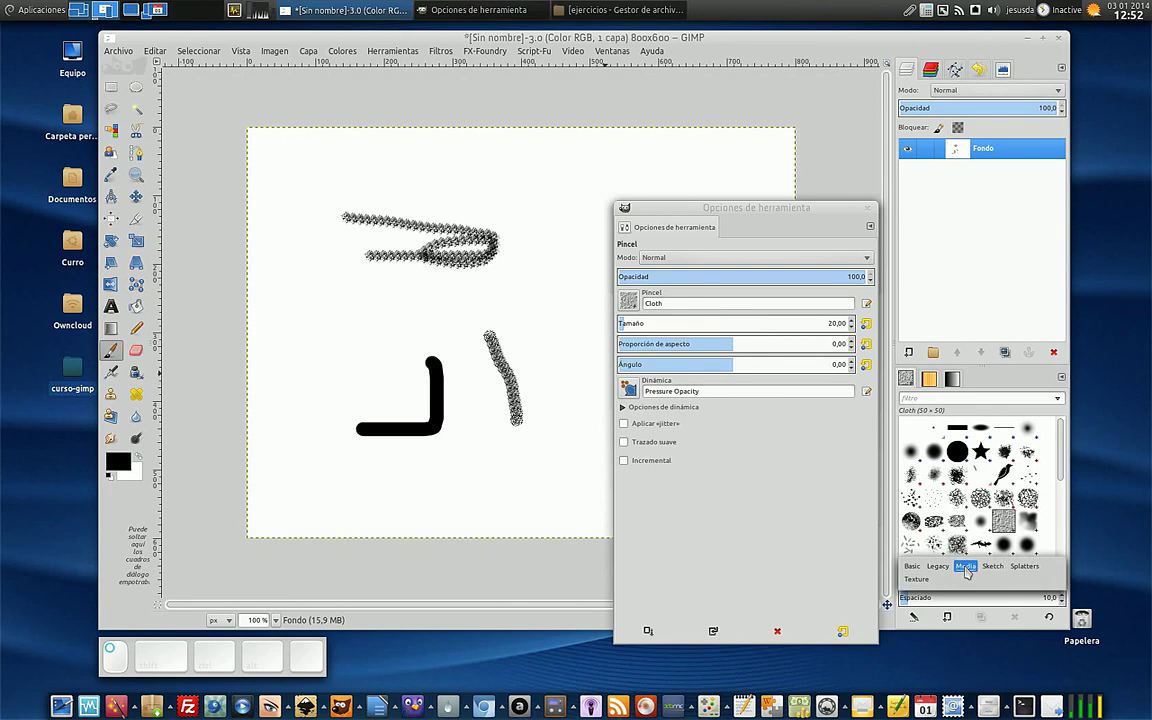
pyautogui.click(912, 566)
pyautogui.click(963, 569)
pyautogui.click(914, 568)
pyautogui.click(1075, 540)
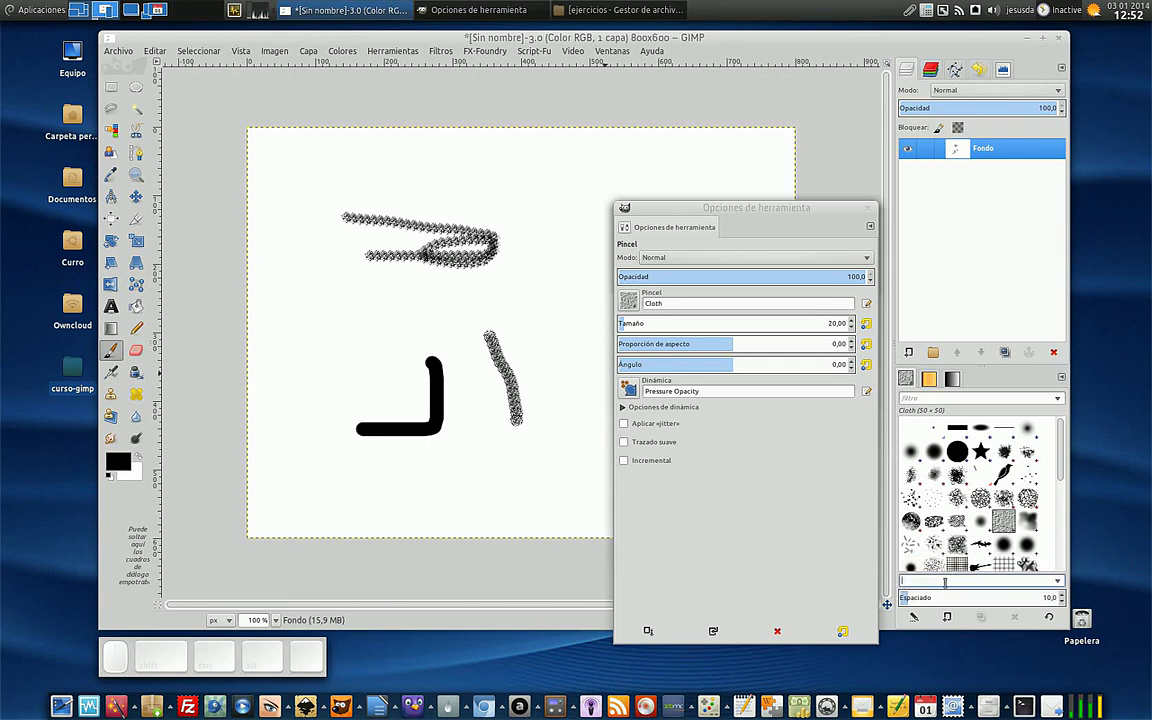
# Step: Select the Charcoal 02 brush and filter the brush list by the Basic tag
pyautogui.click(962, 522)
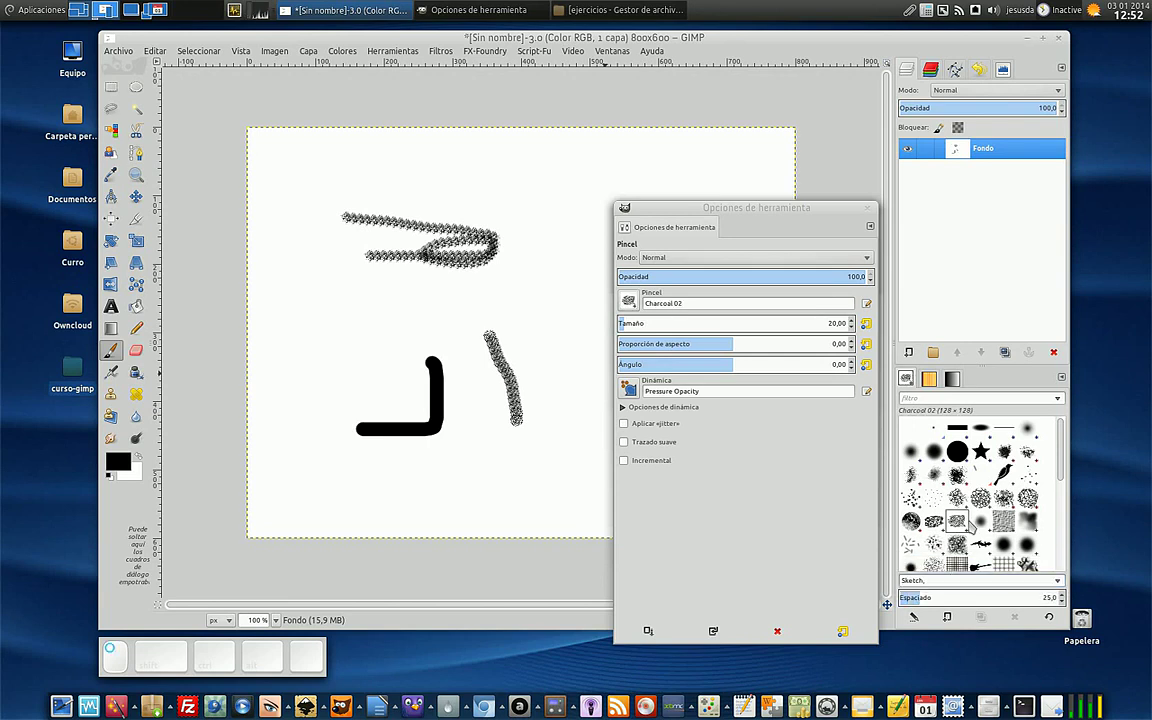
pyautogui.click(1056, 401)
pyautogui.click(912, 383)
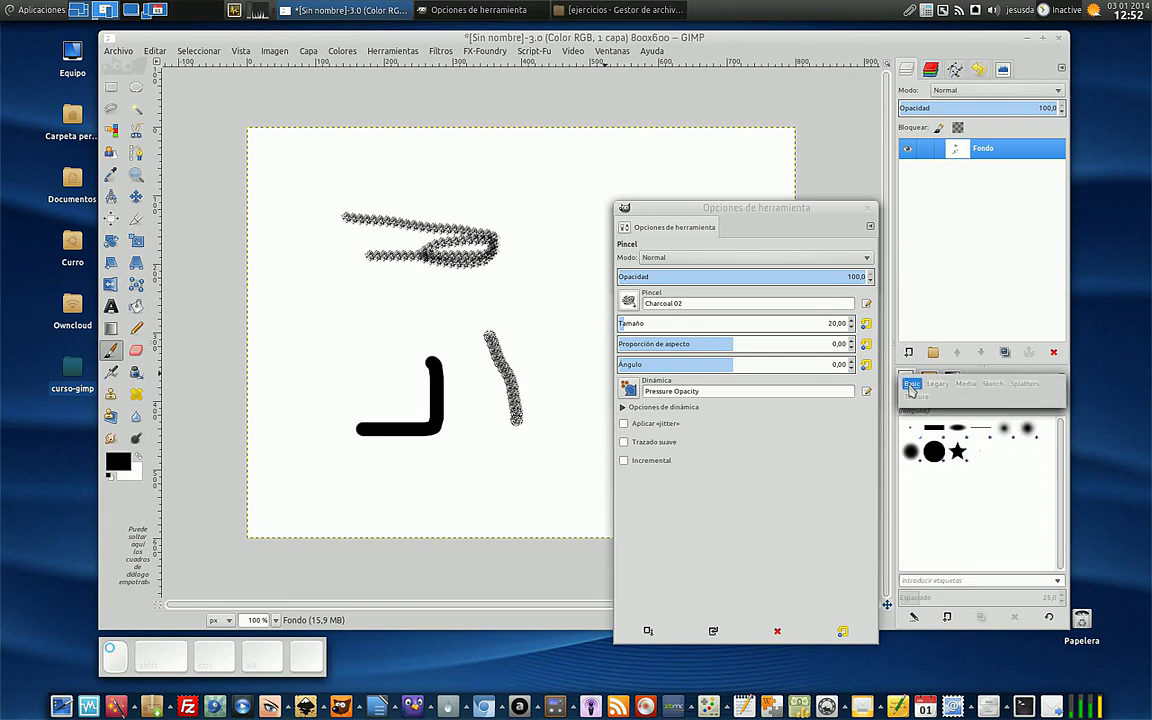
pyautogui.click(1039, 398)
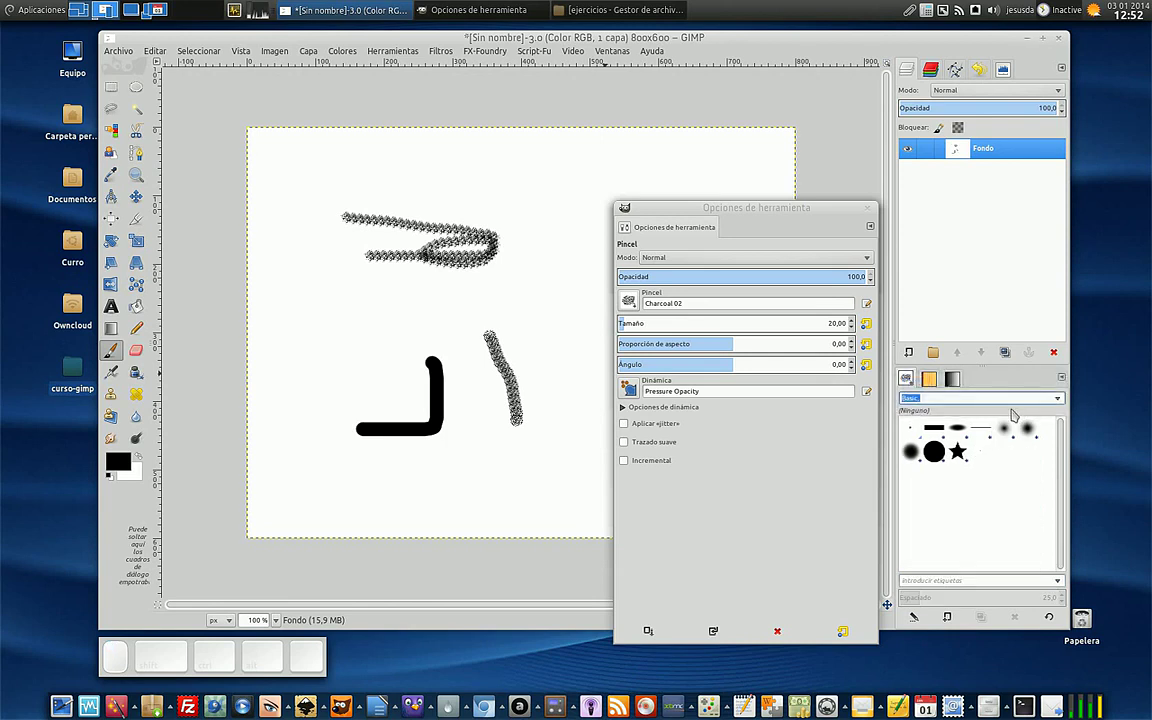
# Step: Clear the Basic tag filter from the brush list
pyautogui.click(1057, 399)
pyautogui.click(986, 429)
pyautogui.press('BackSpace')
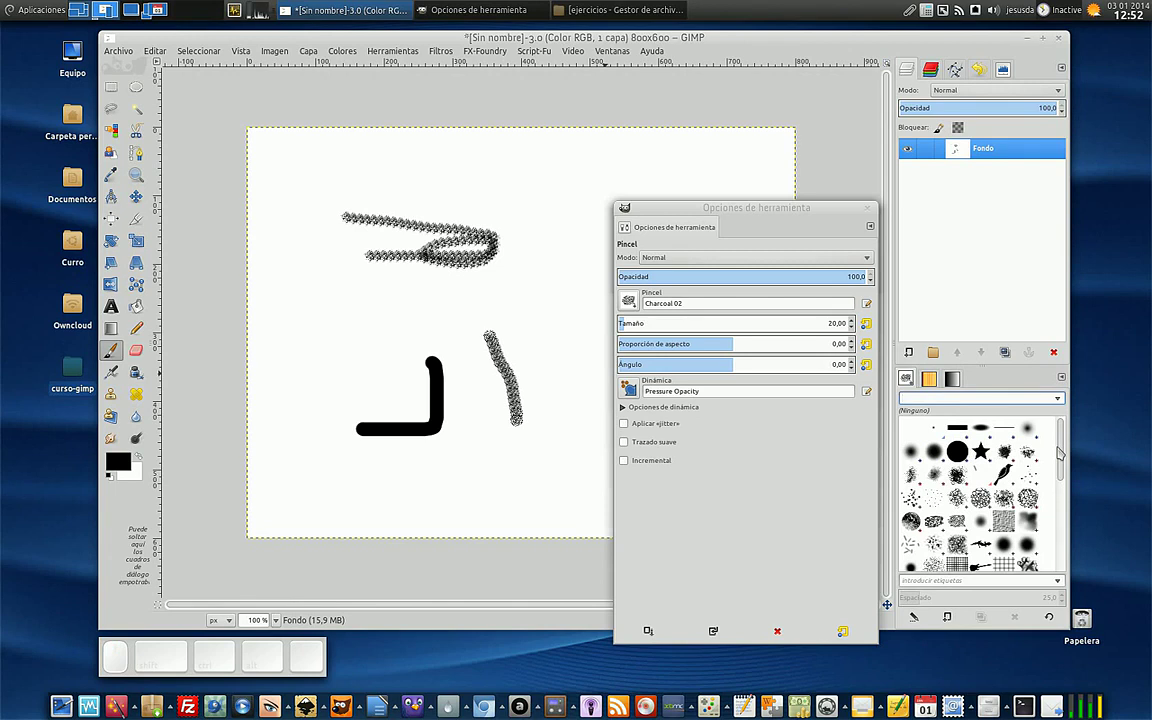
# Step: Scribble a nested rectangular shape with the Acrylic 02 brush, above the thick corner-shaped stroke
pyautogui.click(1027, 452)
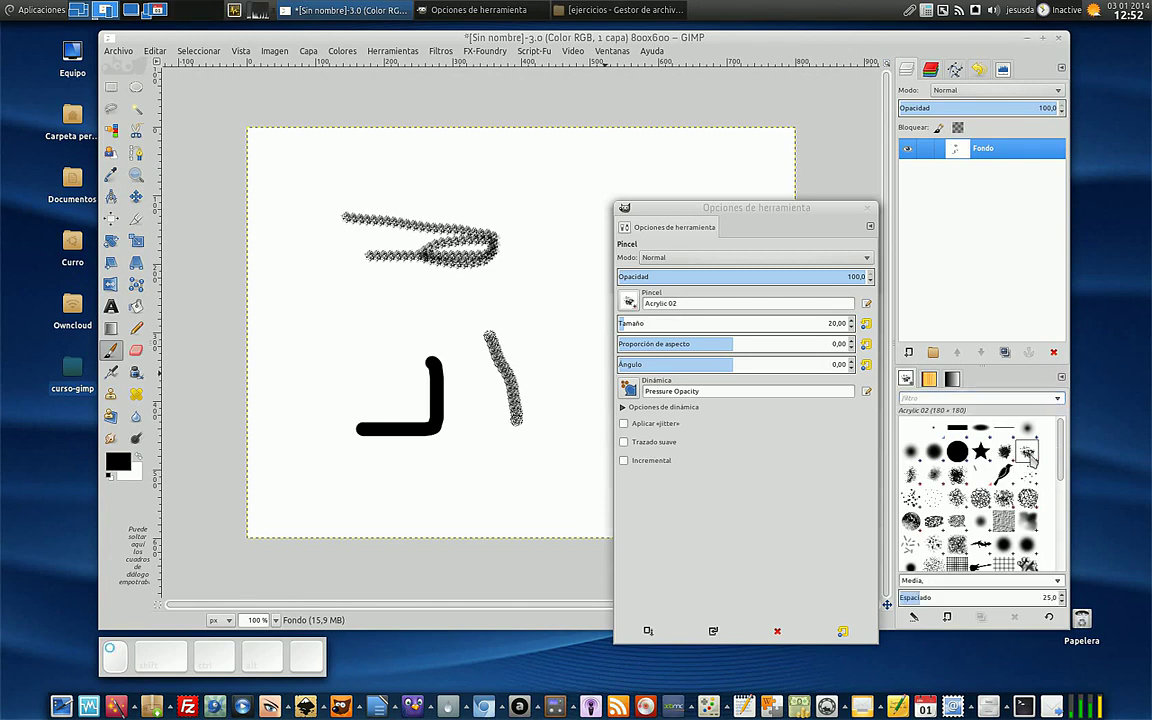
pyautogui.moveTo(337, 302)
pyautogui.mouseDown()
pyautogui.moveTo(420, 335)
pyautogui.moveTo(335, 350)
pyautogui.moveTo(333, 298)
pyautogui.mouseUp()
# Step: Paint a small cluster of prints with the Tulip Print brush, just above the Cell 02 stroke
pyautogui.scroll(-5, 1000, 490)
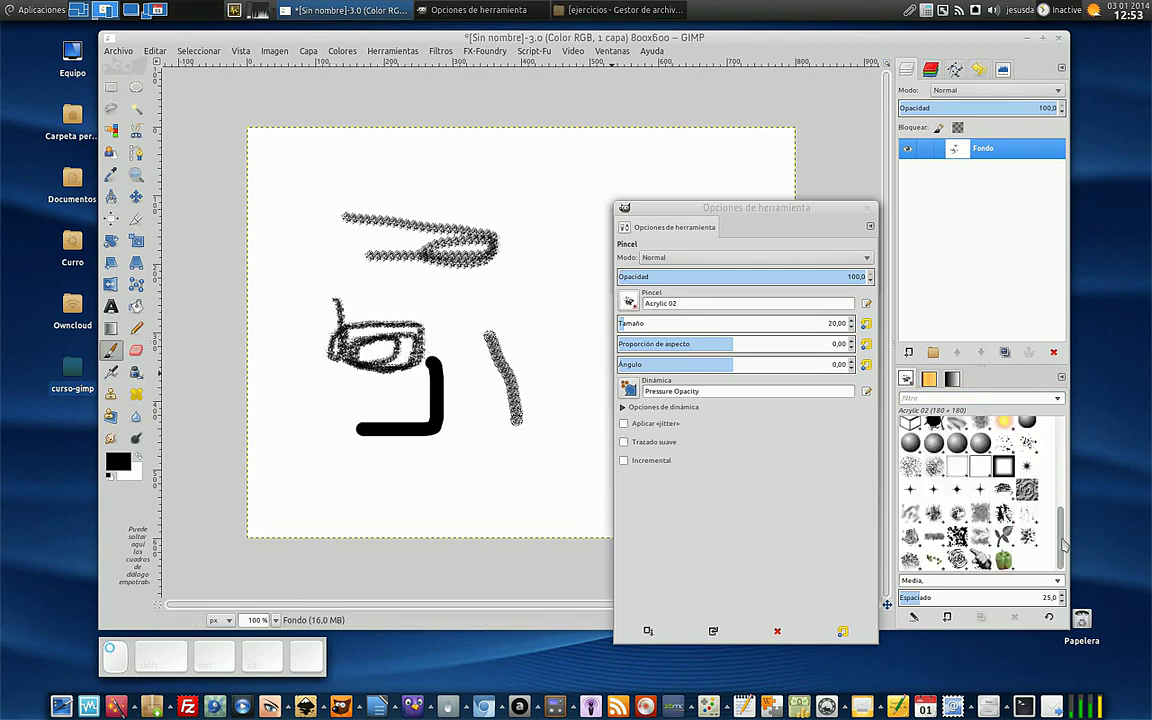
pyautogui.click(1004, 538)
pyautogui.moveTo(485, 295)
pyautogui.mouseDown()
pyautogui.moveTo(521, 289)
pyautogui.moveTo(500, 300)
pyautogui.moveTo(510, 302)
pyautogui.moveTo(470, 298)
pyautogui.mouseUp()
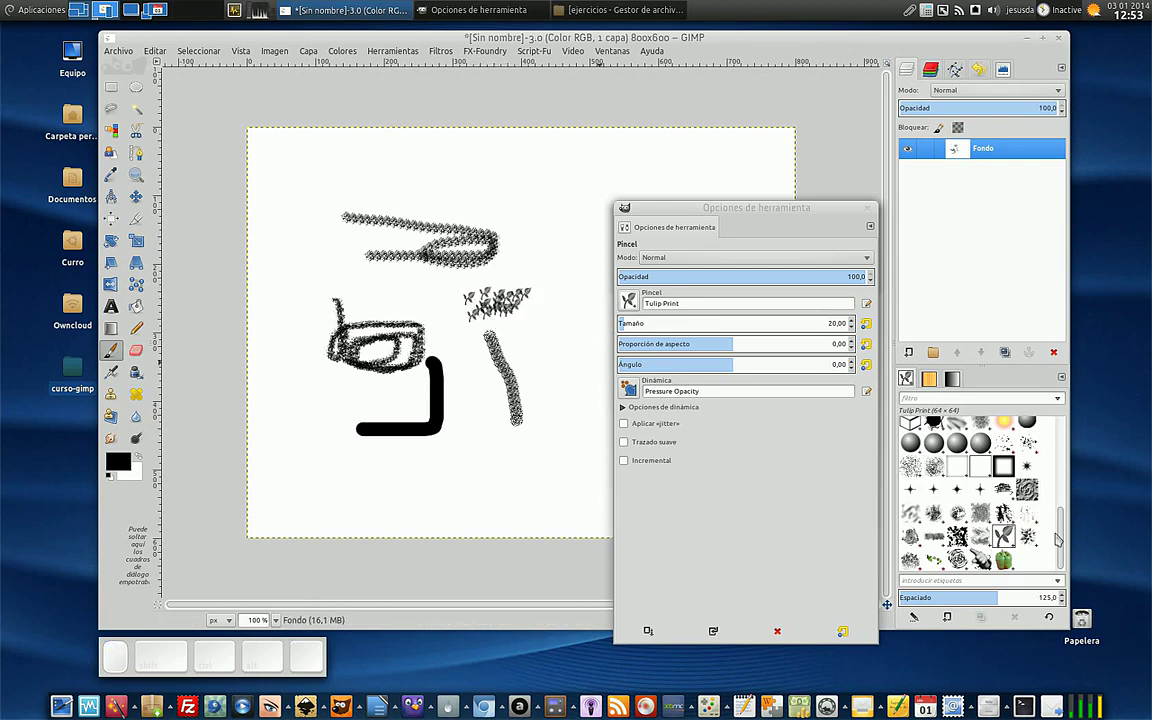
# Step: Paint a winding tube-like stroke with the sphere (79) brush below the Cell 02 stroke
pyautogui.moveTo(1058, 540)
pyautogui.mouseDown()
pyautogui.moveTo(1062, 428)
pyautogui.moveTo(1062, 546)
pyautogui.mouseUp()
pyautogui.click(975, 446)
pyautogui.moveTo(510, 513)
pyautogui.mouseDown()
pyautogui.moveTo(529, 488)
pyautogui.moveTo(477, 467)
pyautogui.moveTo(520, 400)
pyautogui.mouseUp()
# Step: Select the Tulip Print brush and examine the tags available for assigning to it and for filtering the brush list
pyautogui.moveTo(1061, 537)
pyautogui.mouseDown()
pyautogui.moveTo(1062, 460)
pyautogui.moveTo(1062, 550)
pyautogui.mouseUp()
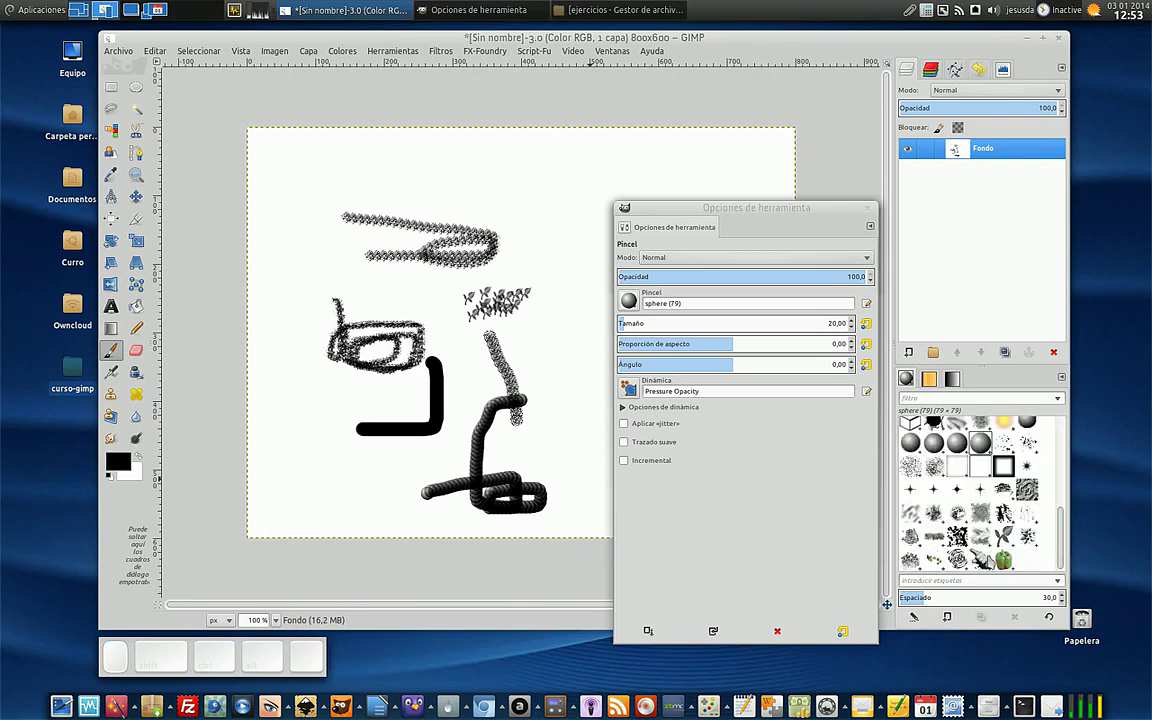
pyautogui.click(1058, 401)
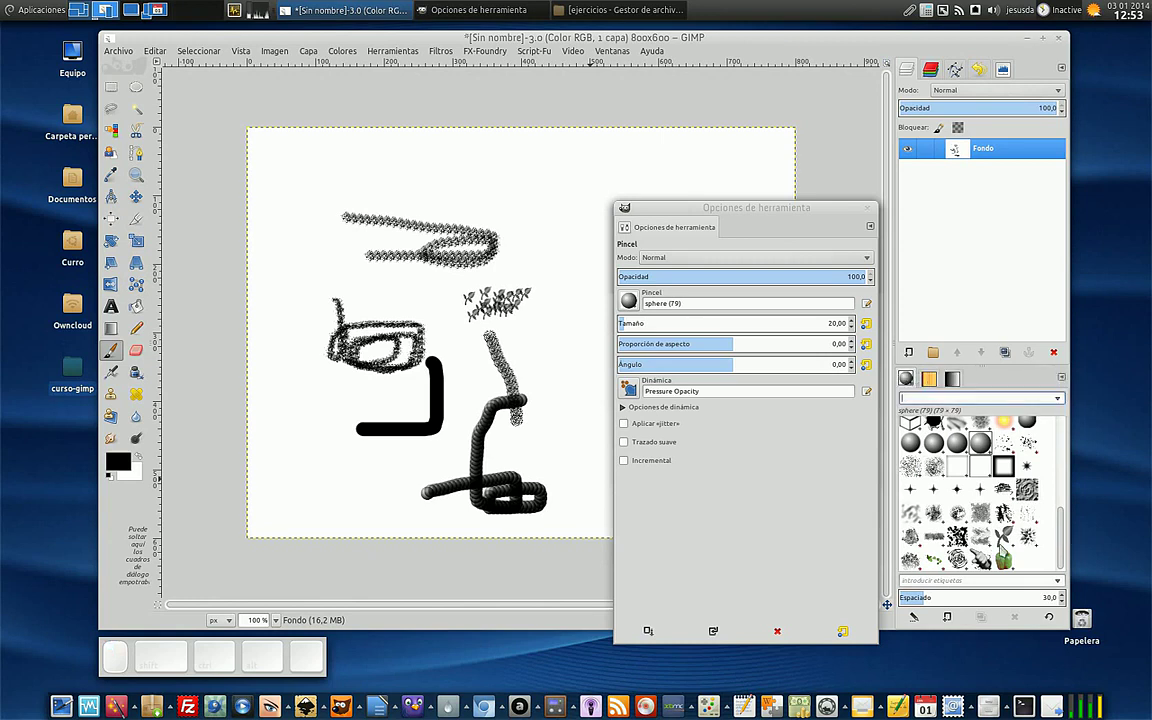
pyautogui.click(1004, 537)
pyautogui.click(1057, 580)
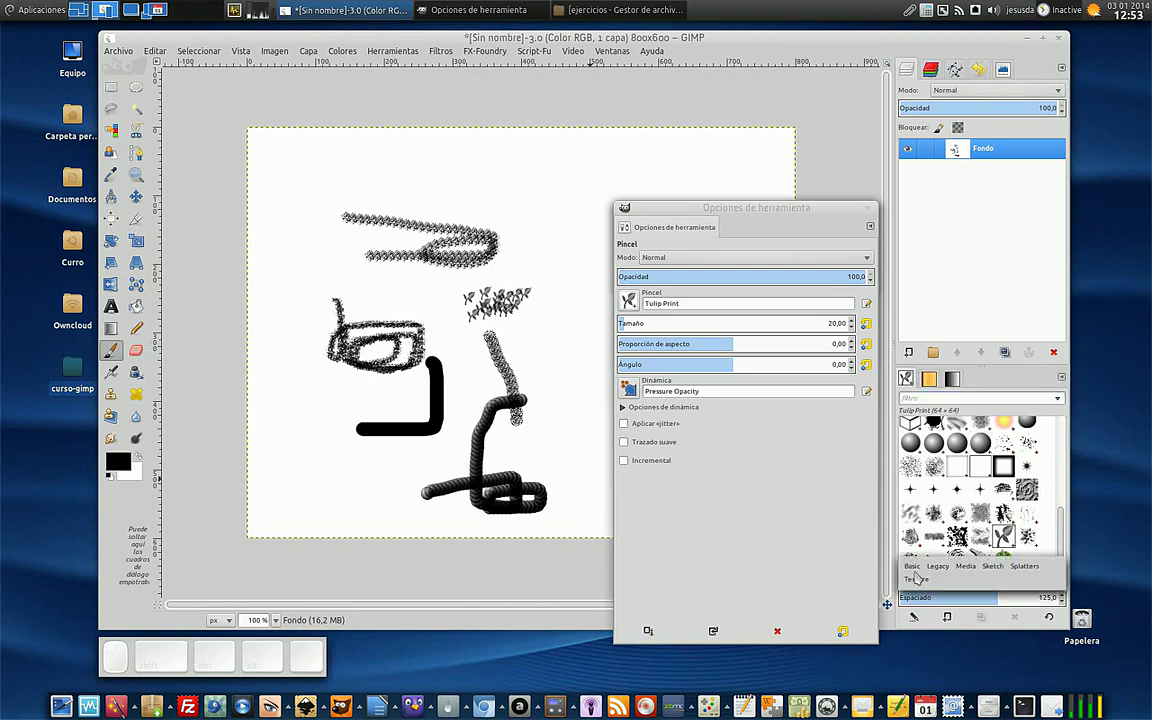
pyautogui.click(1070, 541)
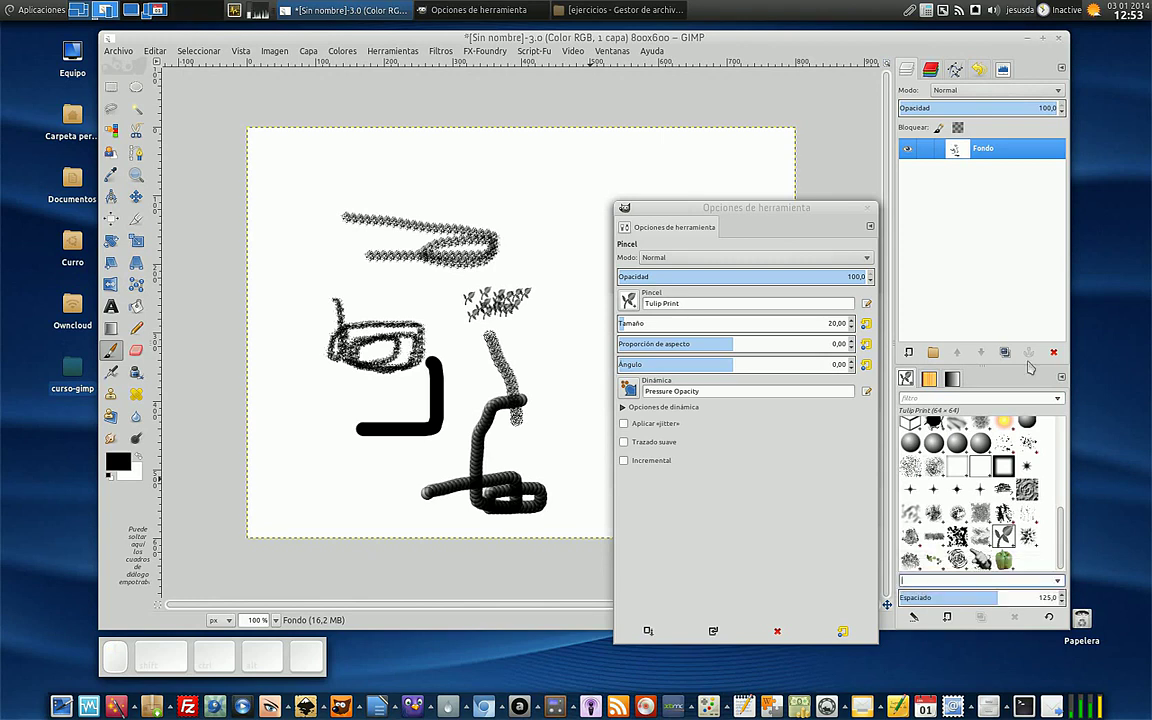
pyautogui.click(1058, 401)
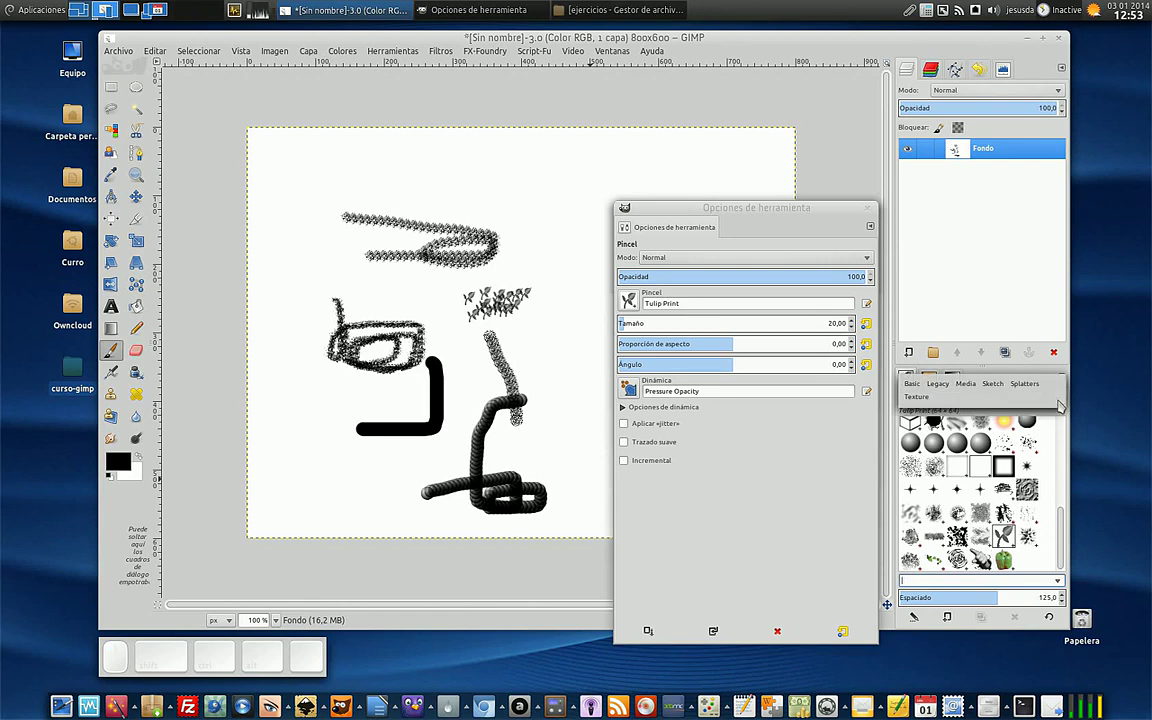
# Step: Filter the brush list by single tags in turn, such as Sketch, Texture and Legacy, and examine the matching brushes
pyautogui.click(992, 384)
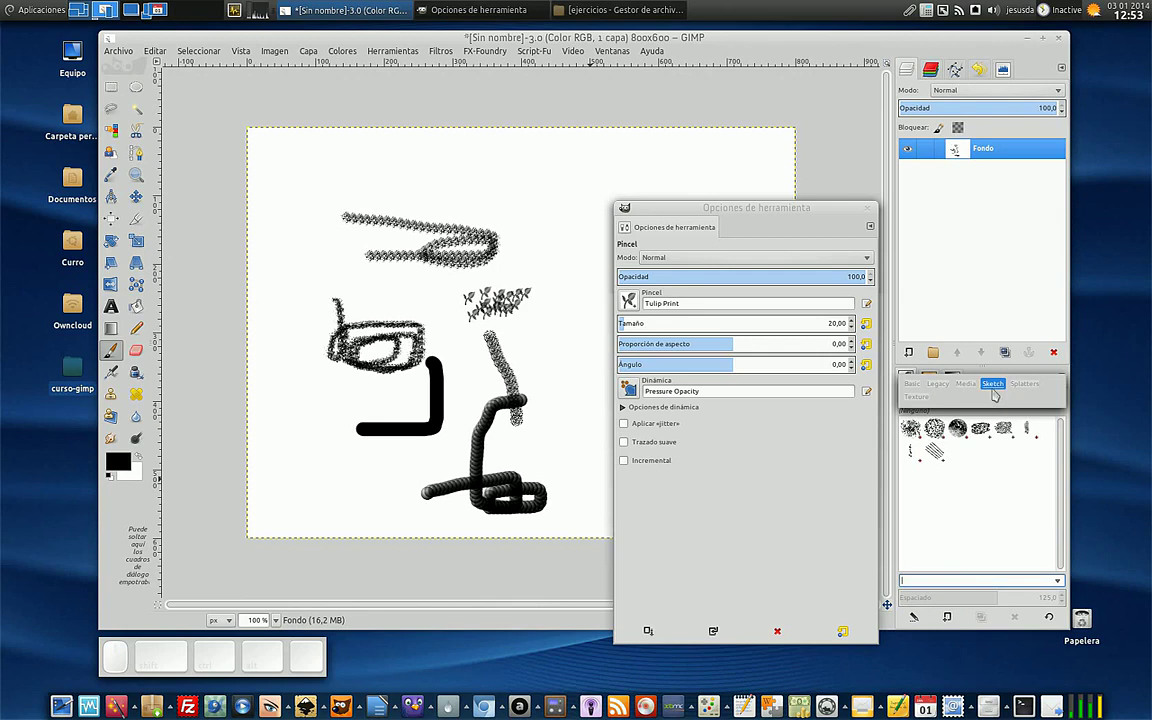
pyautogui.click(989, 387)
pyautogui.click(990, 388)
pyautogui.click(991, 389)
pyautogui.click(992, 389)
pyautogui.click(994, 390)
pyautogui.click(918, 397)
pyautogui.click(920, 397)
pyautogui.click(942, 385)
pyautogui.click(944, 386)
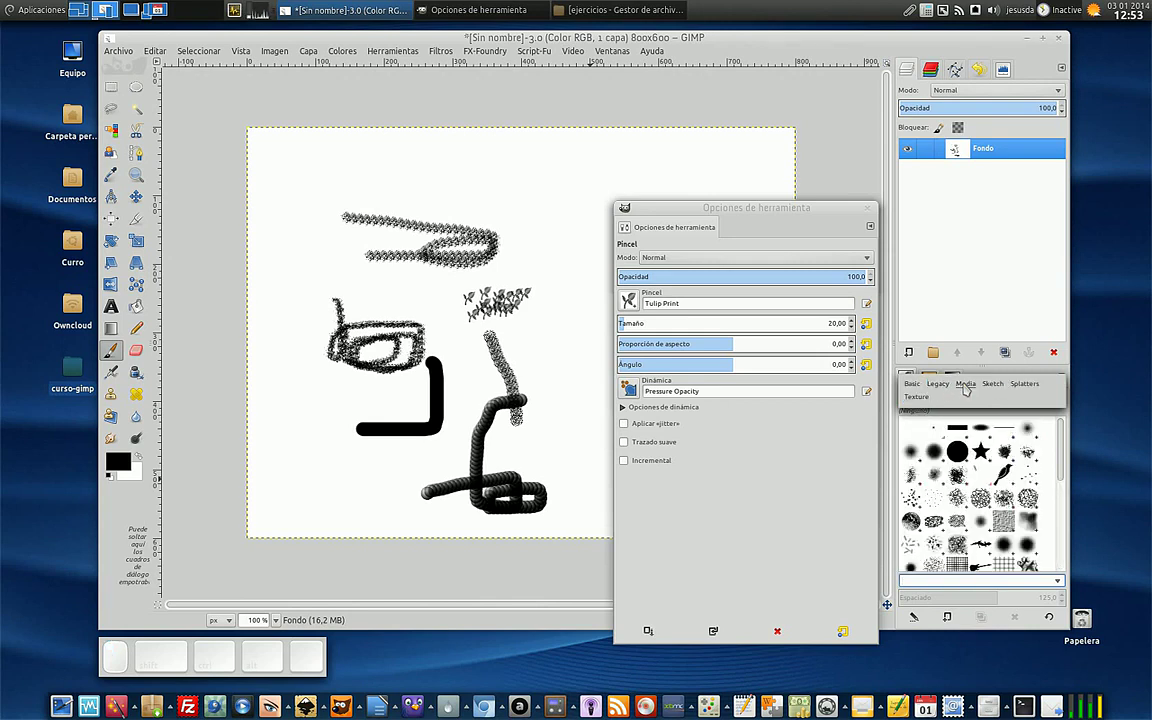
# Step: Filter the brushes by the Legacy tag and paint a winding stroke with the Vine brush in the upper part of the canvas
pyautogui.click(934, 387)
pyautogui.click(1031, 433)
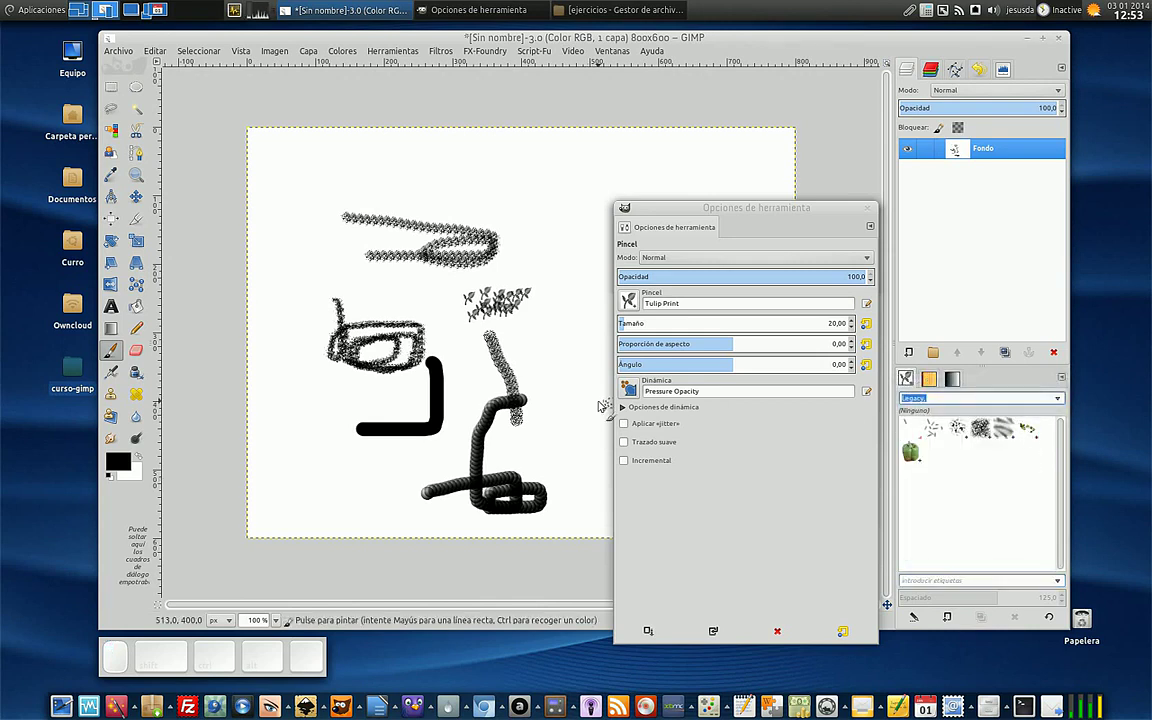
pyautogui.click(1027, 428)
pyautogui.moveTo(411, 172)
pyautogui.mouseDown()
pyautogui.moveTo(489, 178)
pyautogui.moveTo(529, 204)
pyautogui.moveTo(560, 288)
pyautogui.mouseUp()
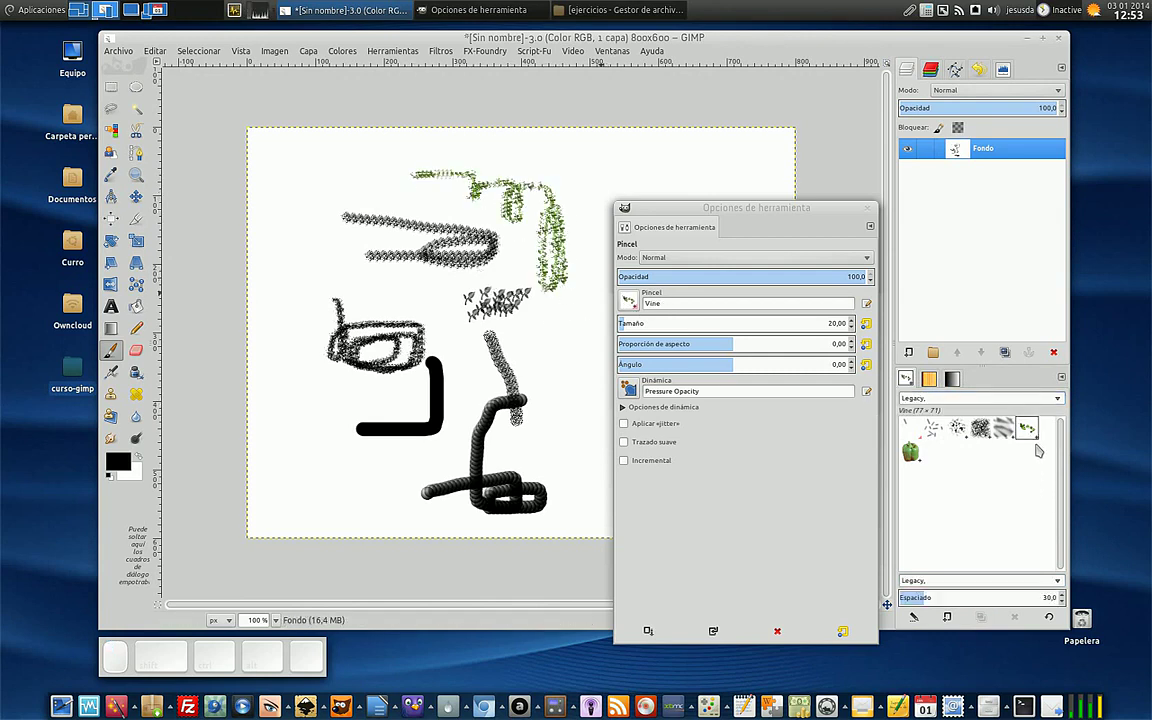
# Step: Remove the Legacy tag filter so the brush list is unfiltered
pyautogui.click(1057, 399)
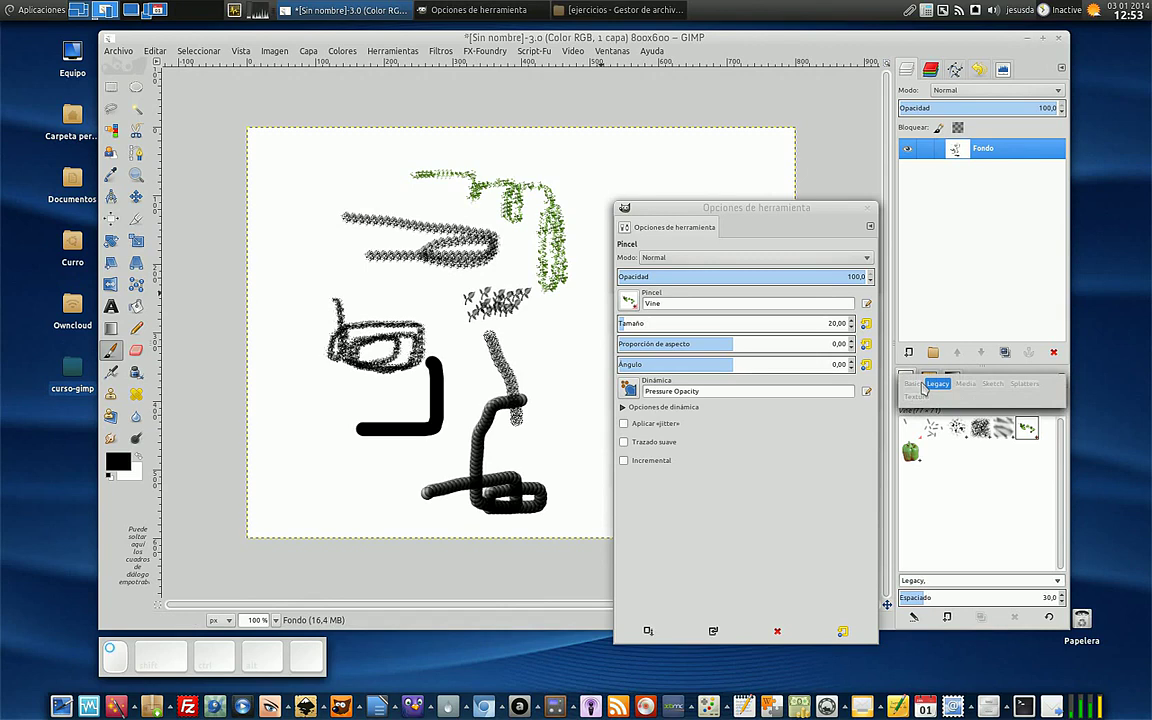
pyautogui.click(935, 385)
pyautogui.click(1062, 418)
pyautogui.moveTo(1061, 423)
pyautogui.mouseDown()
pyautogui.moveTo(1058, 567)
pyautogui.moveTo(1061, 423)
pyautogui.mouseUp()
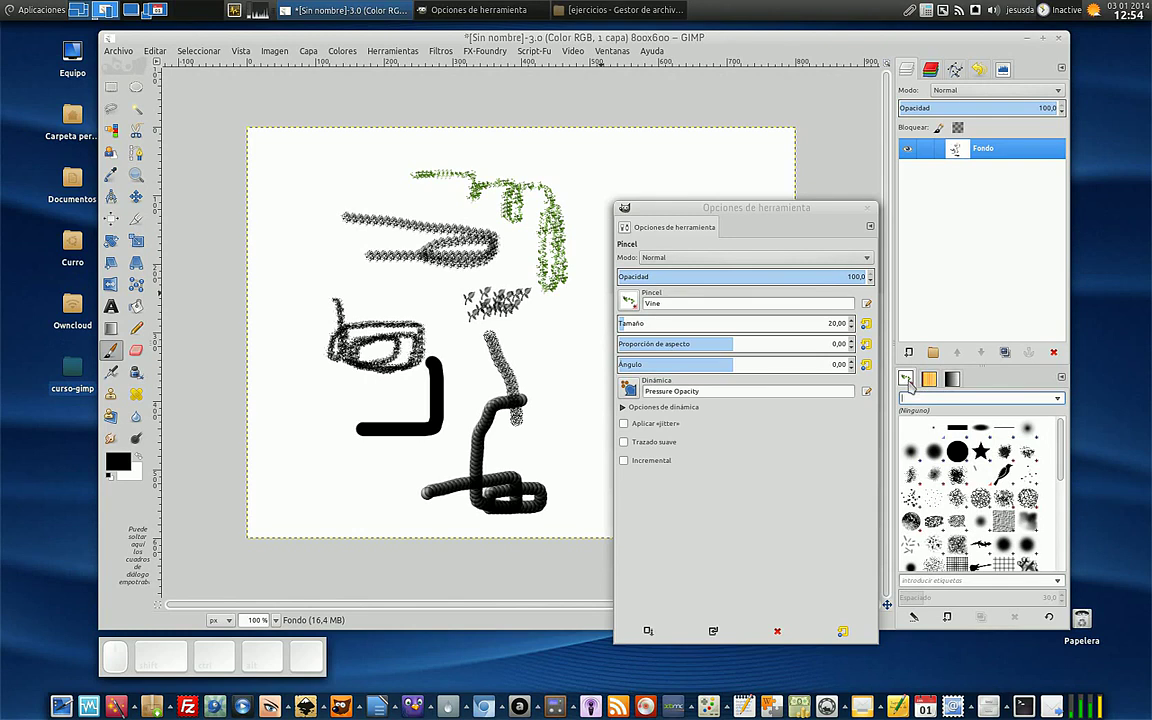
# Step: Examine the dialogs that can be added as tabs beside the brushes
pyautogui.click(1061, 378)
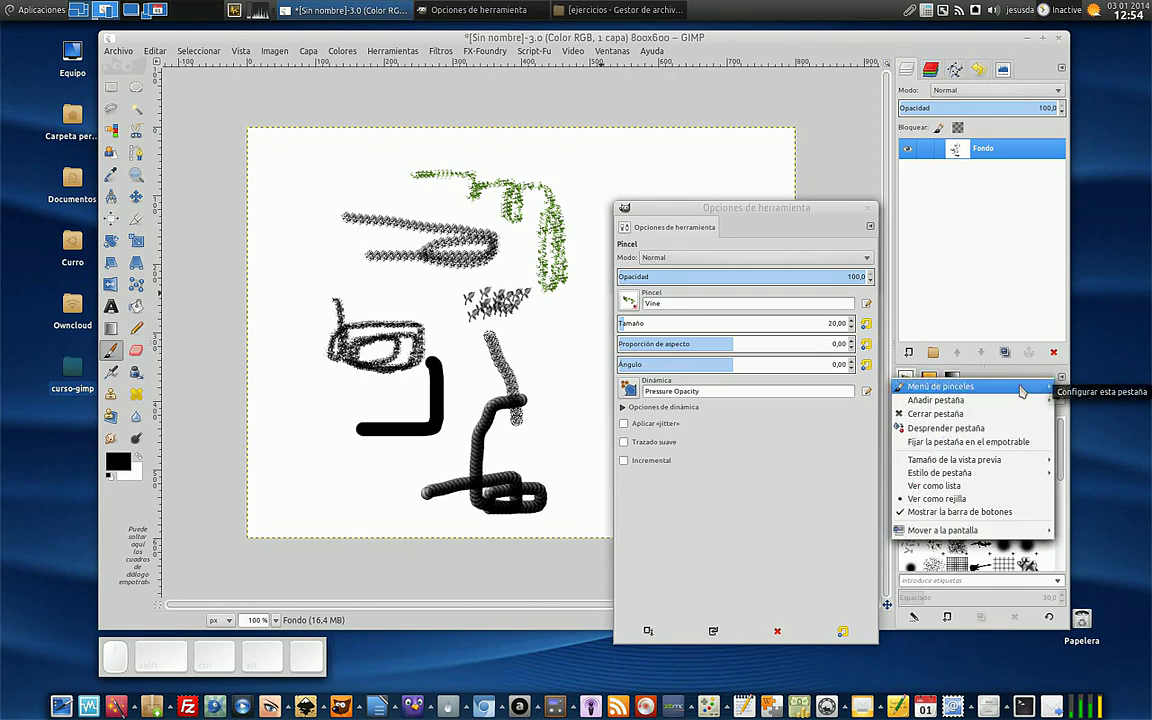
pyautogui.moveTo(1018, 400)
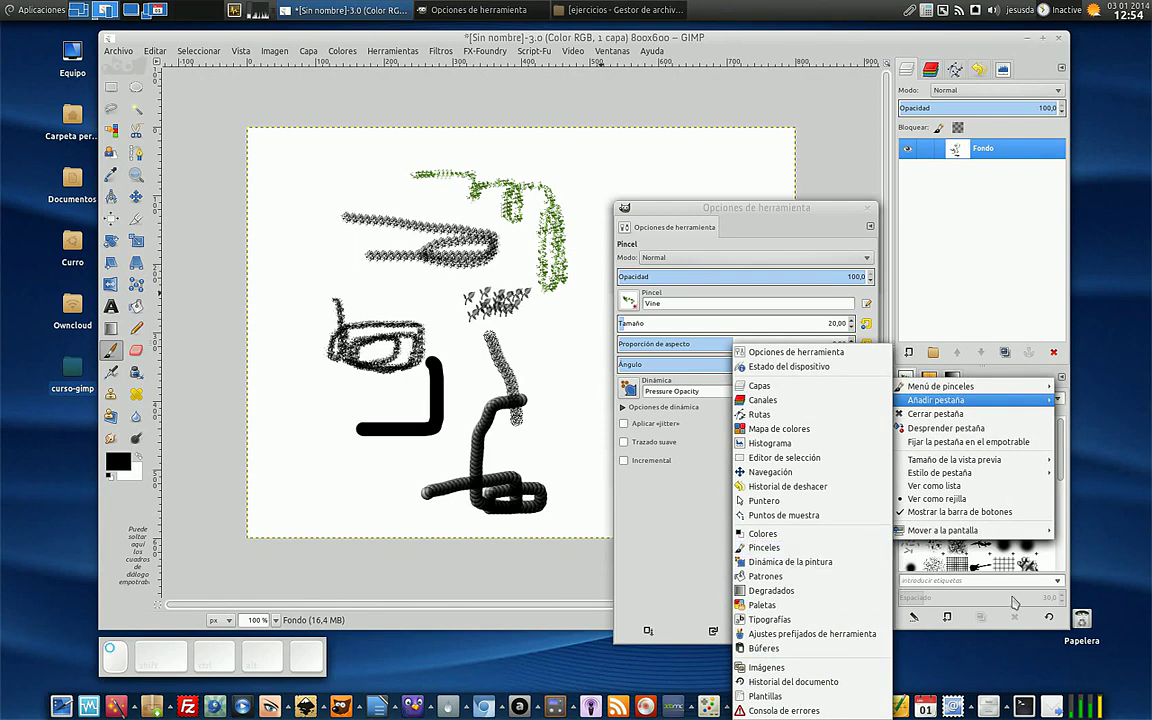
pyautogui.click(1013, 598)
# Step: Scribble thin horizontal lines with the Bristles 01 brush across the upper end of the nested rectangular shape
pyautogui.click(1032, 479)
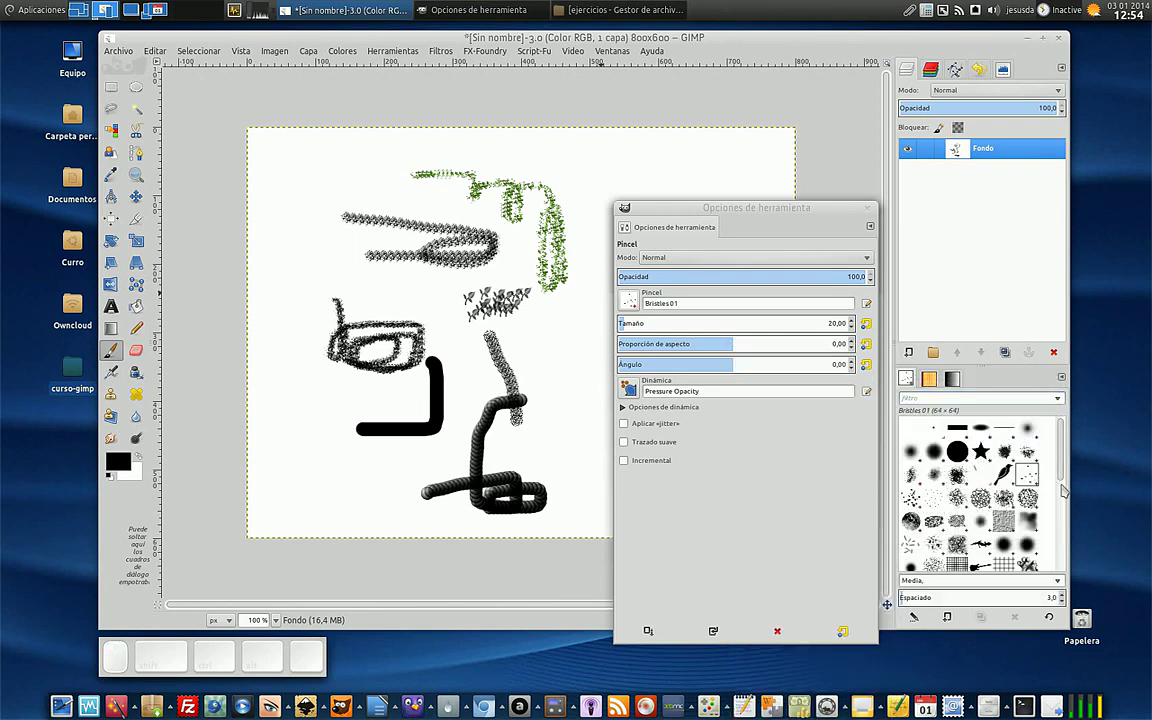
pyautogui.moveTo(322, 285)
pyautogui.mouseDown()
pyautogui.moveTo(305, 272)
pyautogui.moveTo(420, 292)
pyautogui.mouseUp()
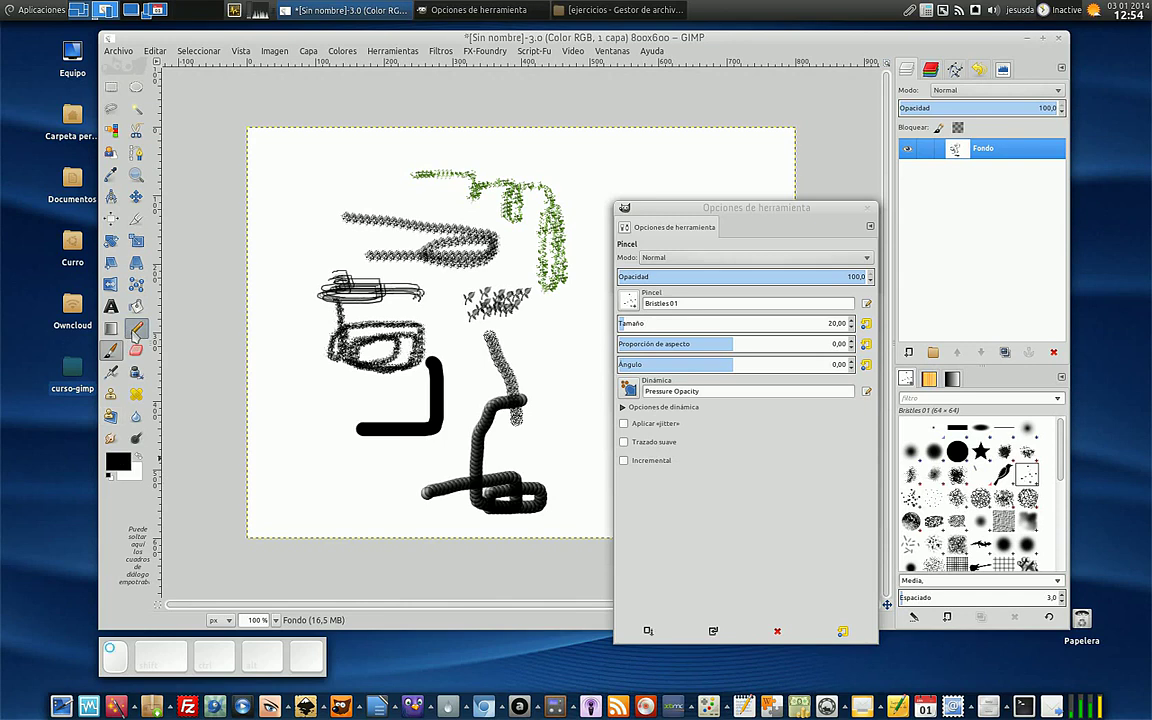
# Step: Switch to the Pencil tool and fill the whole canvas with the white background colour
pyautogui.click(135, 330)
pyautogui.moveTo(140, 483)
pyautogui.mouseDown()
pyautogui.moveTo(442, 411)
pyautogui.moveTo(424, 404)
pyautogui.mouseUp()
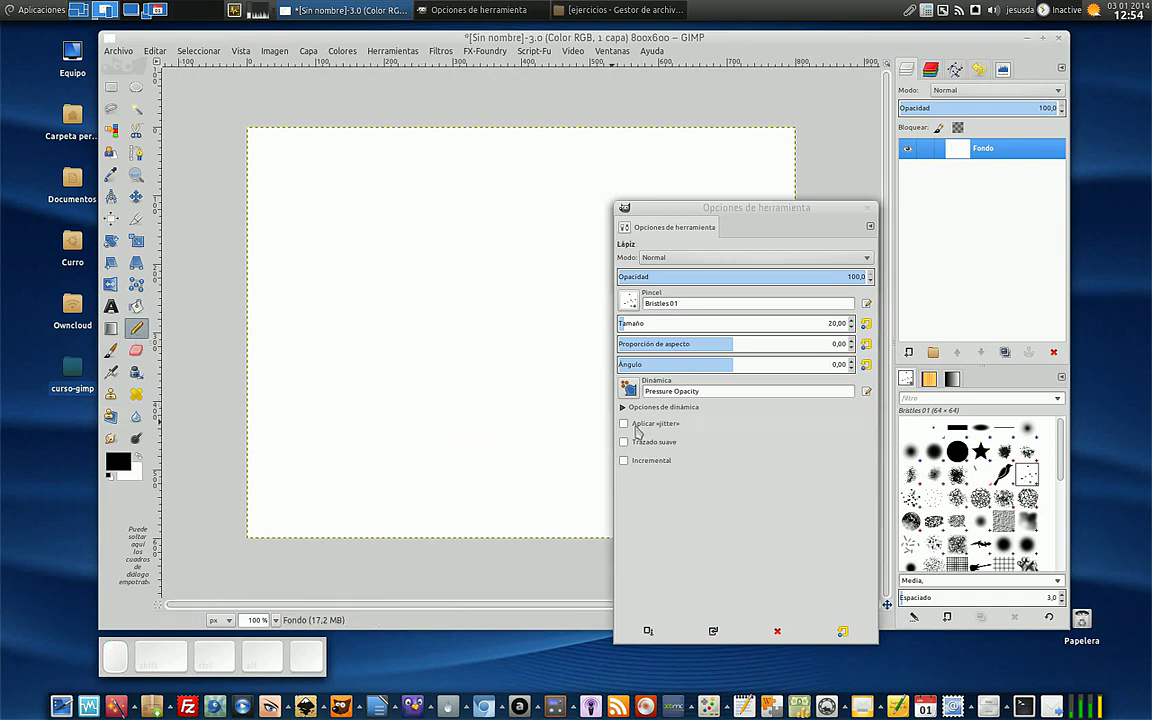
# Step: Enable jitter at 0,20 and draw a straight horizontal Pencil line about 495 px long near the canvas top with the 2. Hardness 075 brush
pyautogui.click(625, 424)
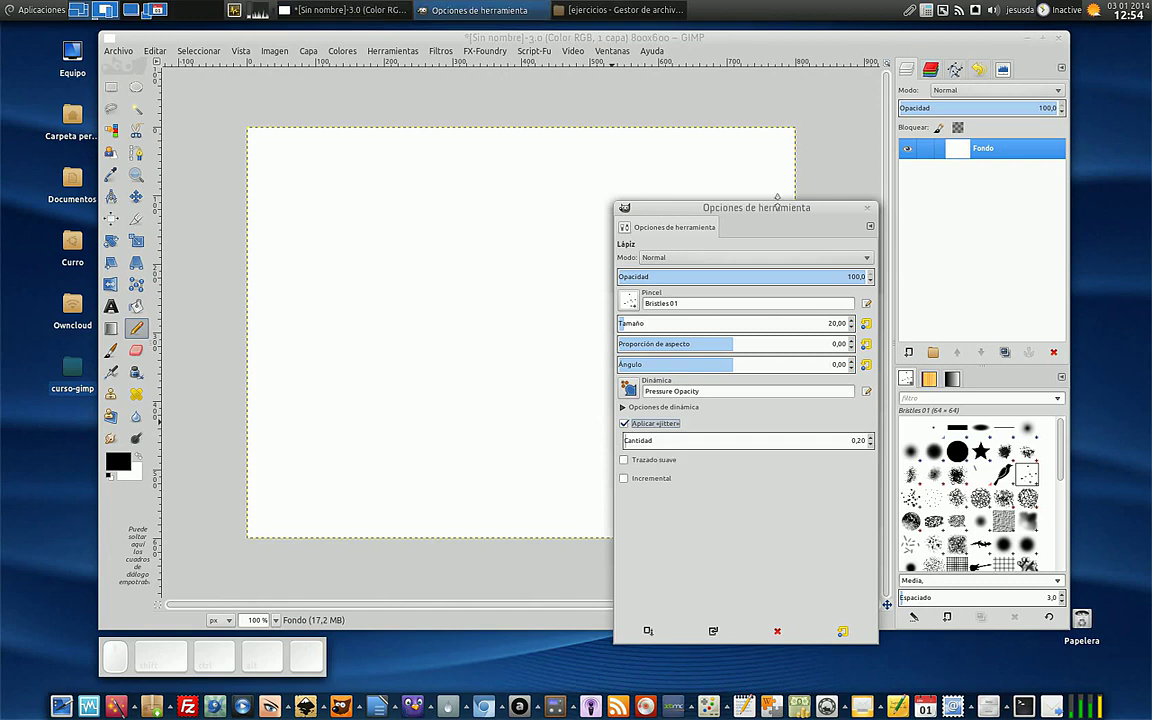
pyautogui.moveTo(763, 220); pyautogui.dragTo(987, 236)
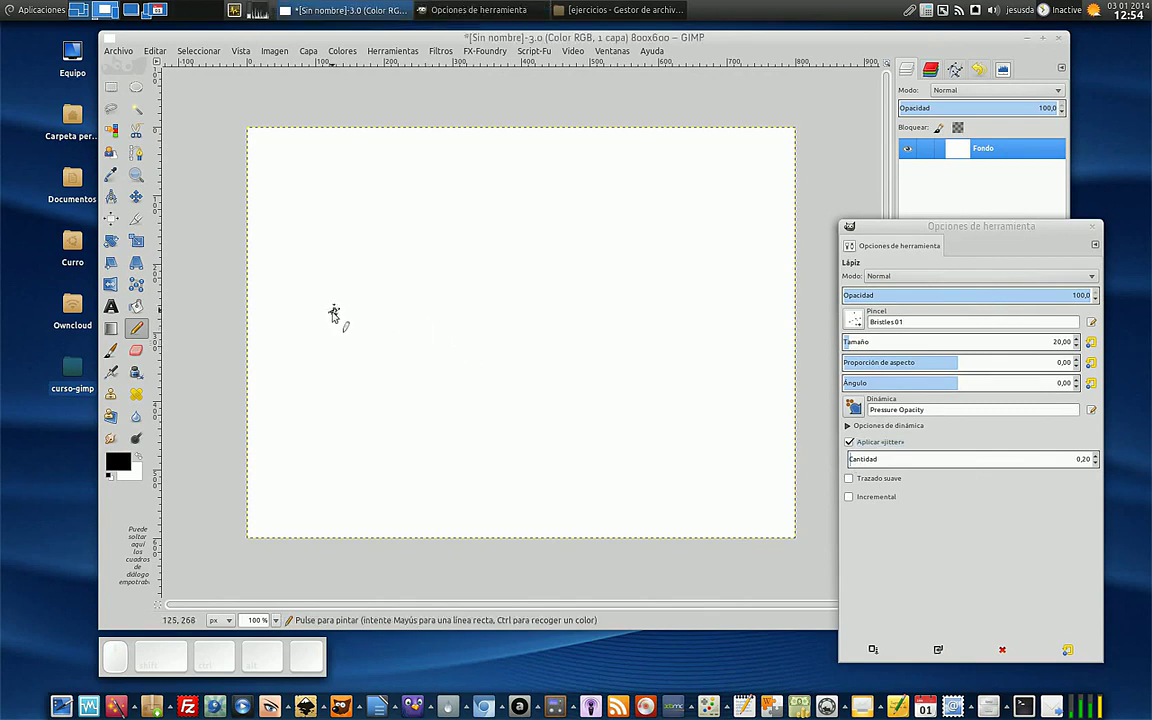
pyautogui.click(855, 320)
pyautogui.doubleClick(872, 362)
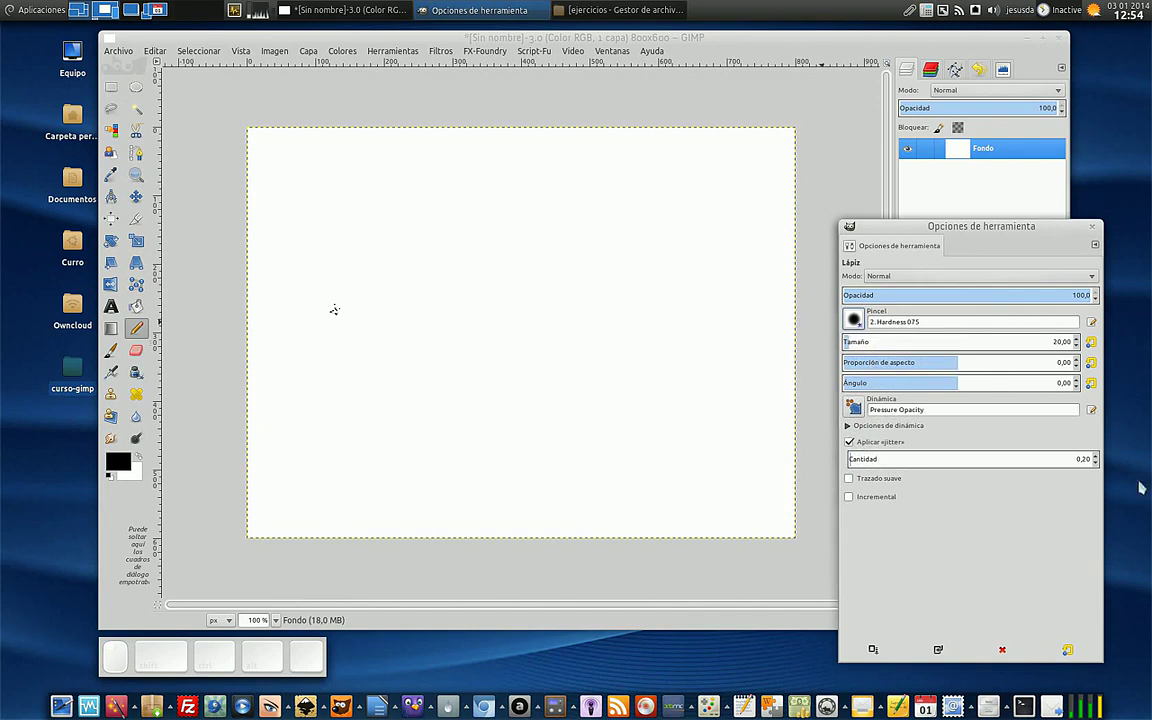
pyautogui.click(317, 195)
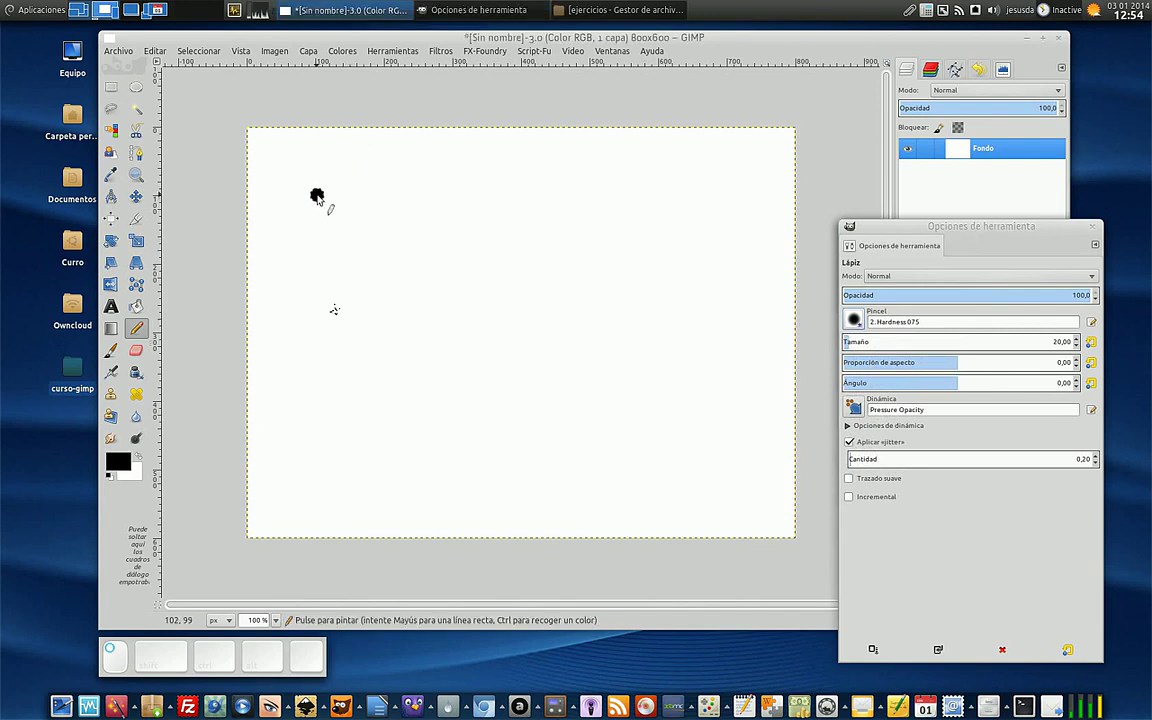
pyautogui.keyDown('shift'); pyautogui.click(656, 196); pyautogui.keyUp('shift')
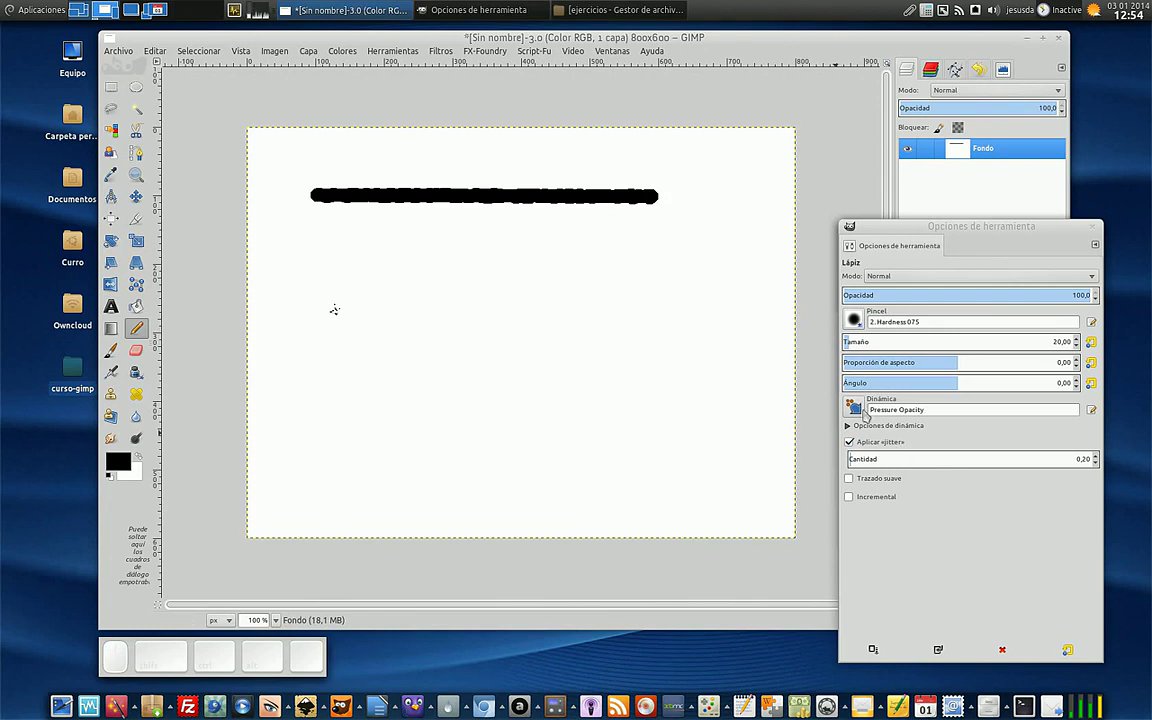
# Step: Paint three horizontal Pencil bands below the straight line, with the jitter amount at 9,83, at a lower value and at 2,81
pyautogui.click(857, 455)
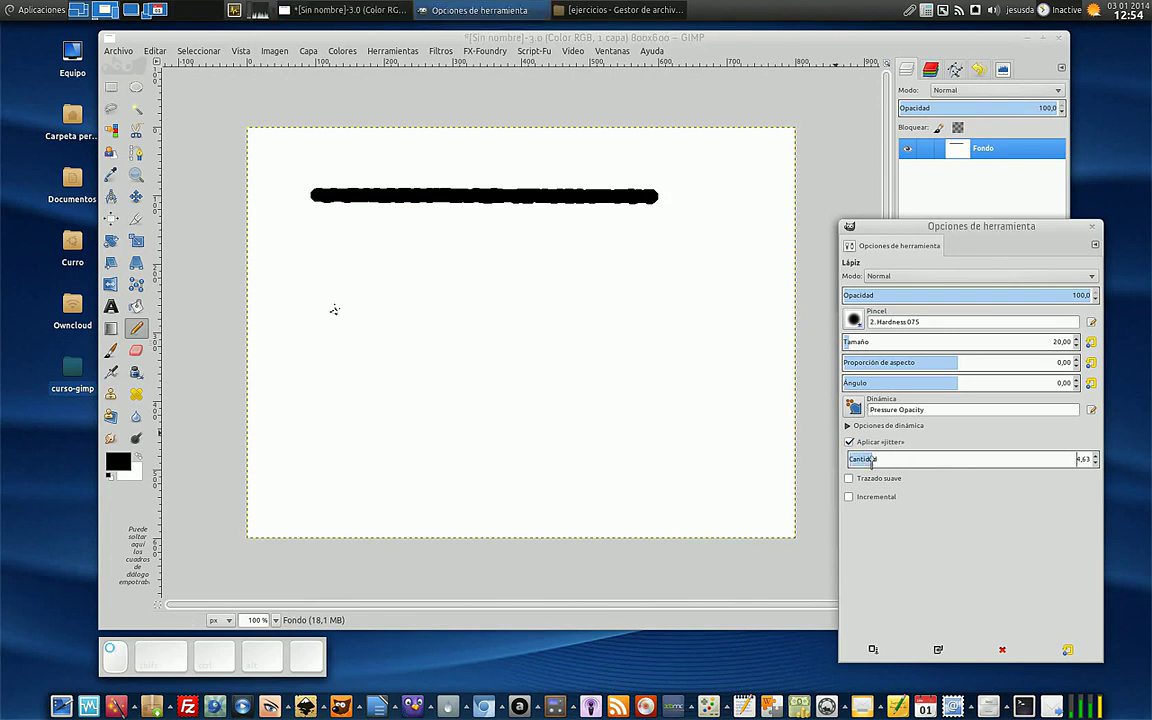
pyautogui.moveTo(327, 253)
pyautogui.mouseDown()
pyautogui.moveTo(485, 268)
pyautogui.moveTo(672, 263)
pyautogui.mouseUp()
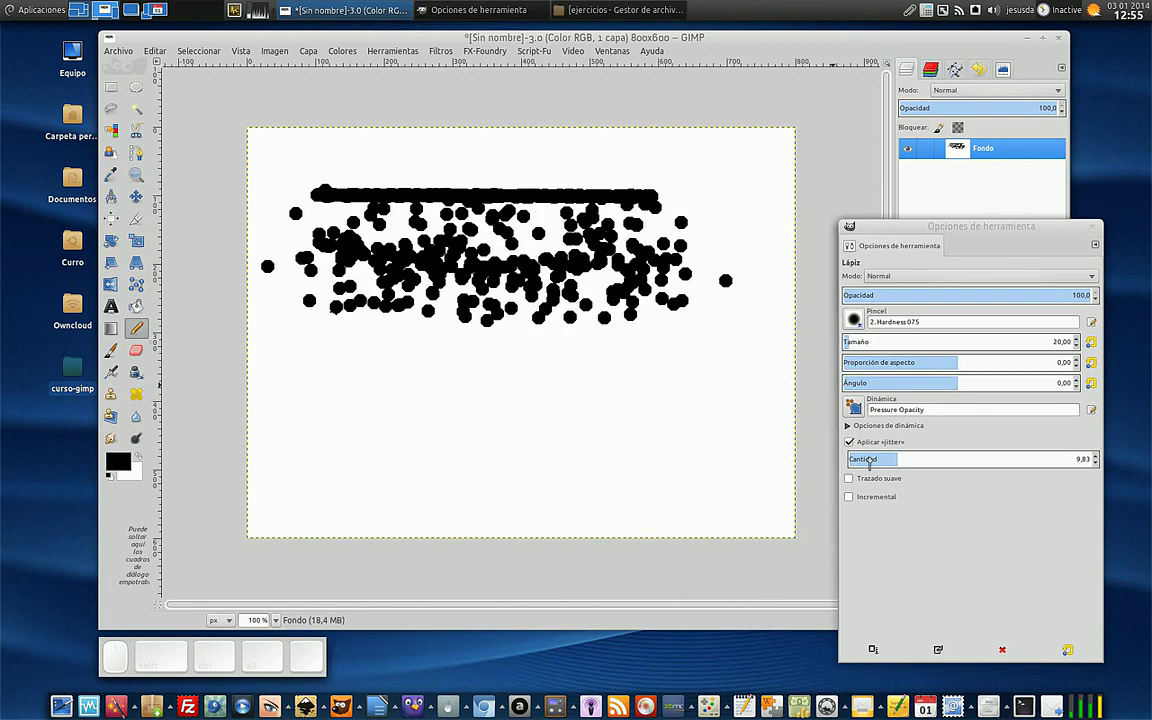
pyautogui.click(869, 459)
pyautogui.moveTo(298, 368)
pyautogui.mouseDown()
pyautogui.moveTo(311, 378)
pyautogui.moveTo(692, 360)
pyautogui.mouseUp()
pyautogui.moveTo(860, 462); pyautogui.dragTo(852, 462)
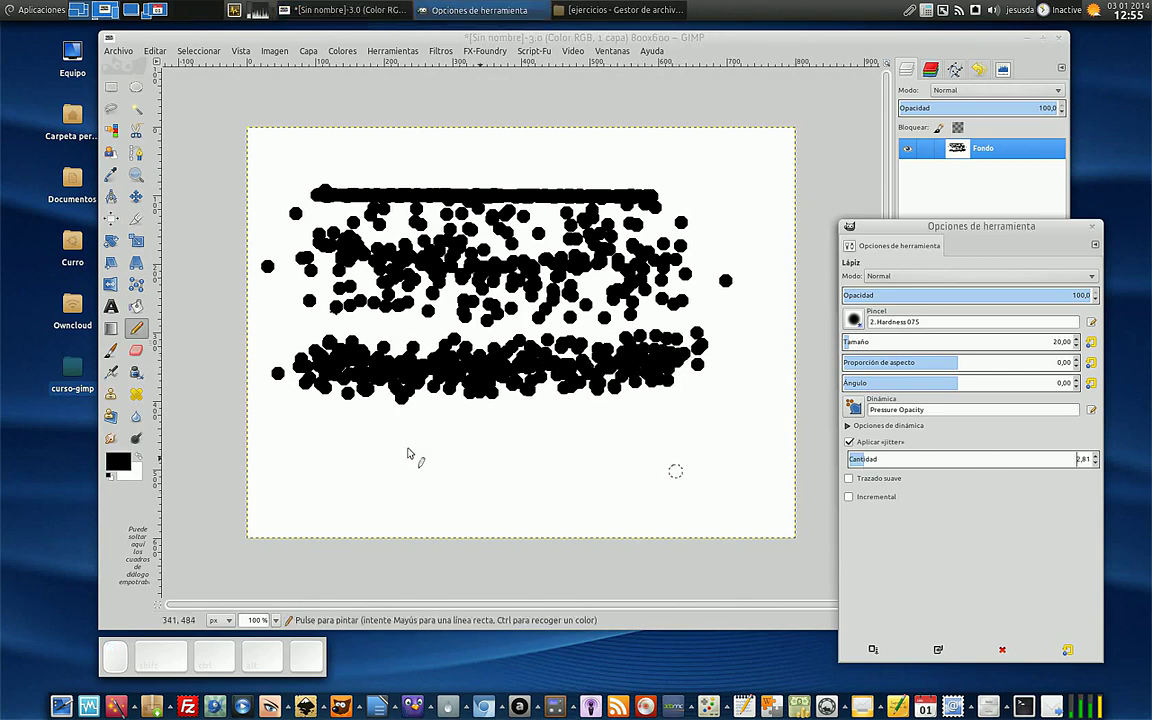
pyautogui.moveTo(305, 460)
pyautogui.mouseDown()
pyautogui.moveTo(340, 474)
pyautogui.moveTo(681, 463)
pyautogui.mouseUp()
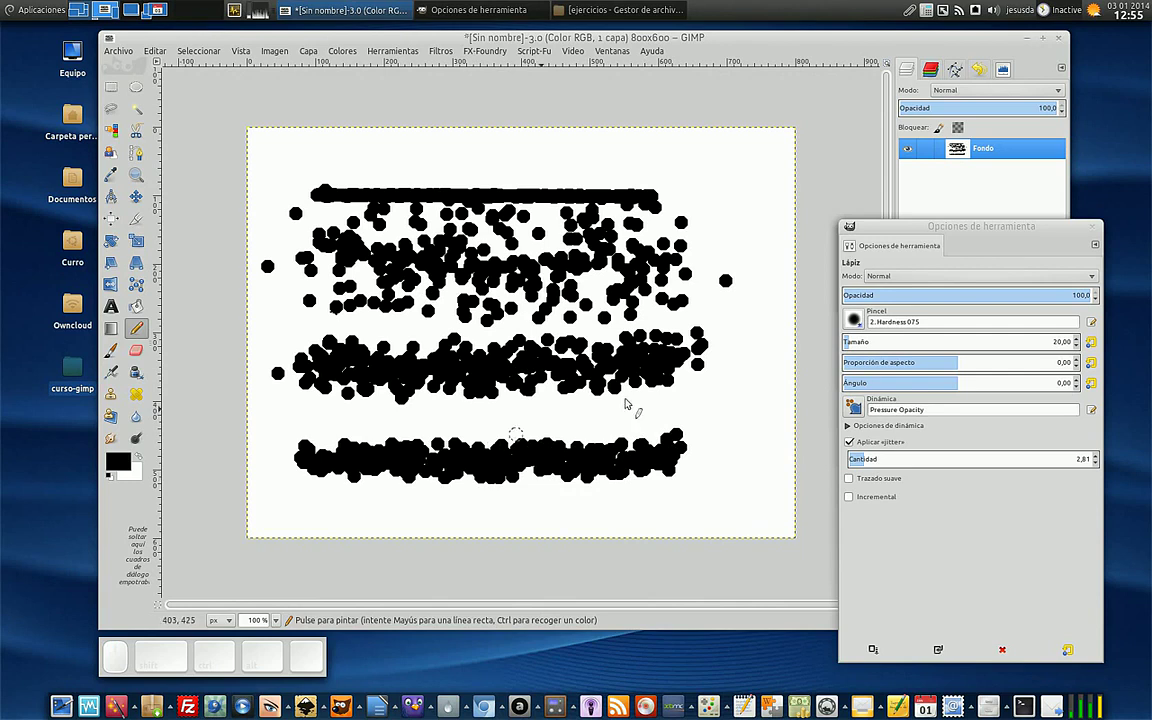
# Step: Turn jitter off and on again, and paint a horizontal band near the canvas's lower edge and a vertical band near its right edge
pyautogui.click(851, 442)
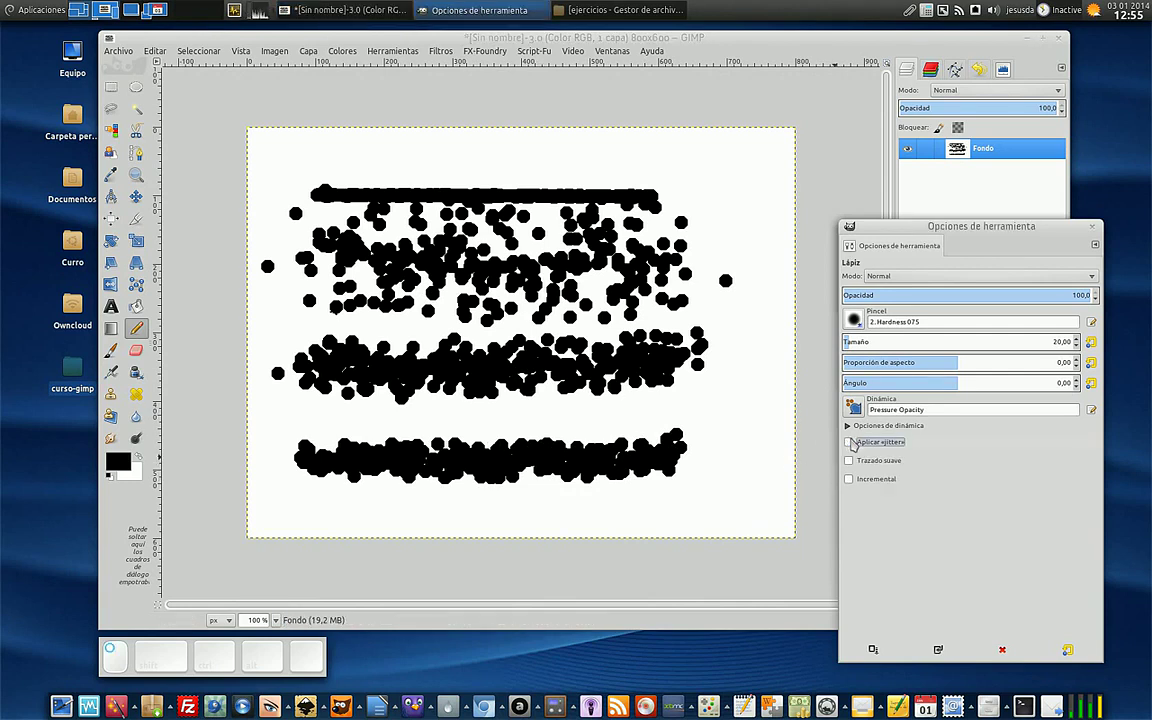
pyautogui.click(851, 442)
pyautogui.moveTo(338, 510); pyautogui.dragTo(658, 513)
pyautogui.moveTo(735, 246)
pyautogui.mouseDown()
pyautogui.moveTo(735, 393)
pyautogui.moveTo(755, 468)
pyautogui.mouseUp()
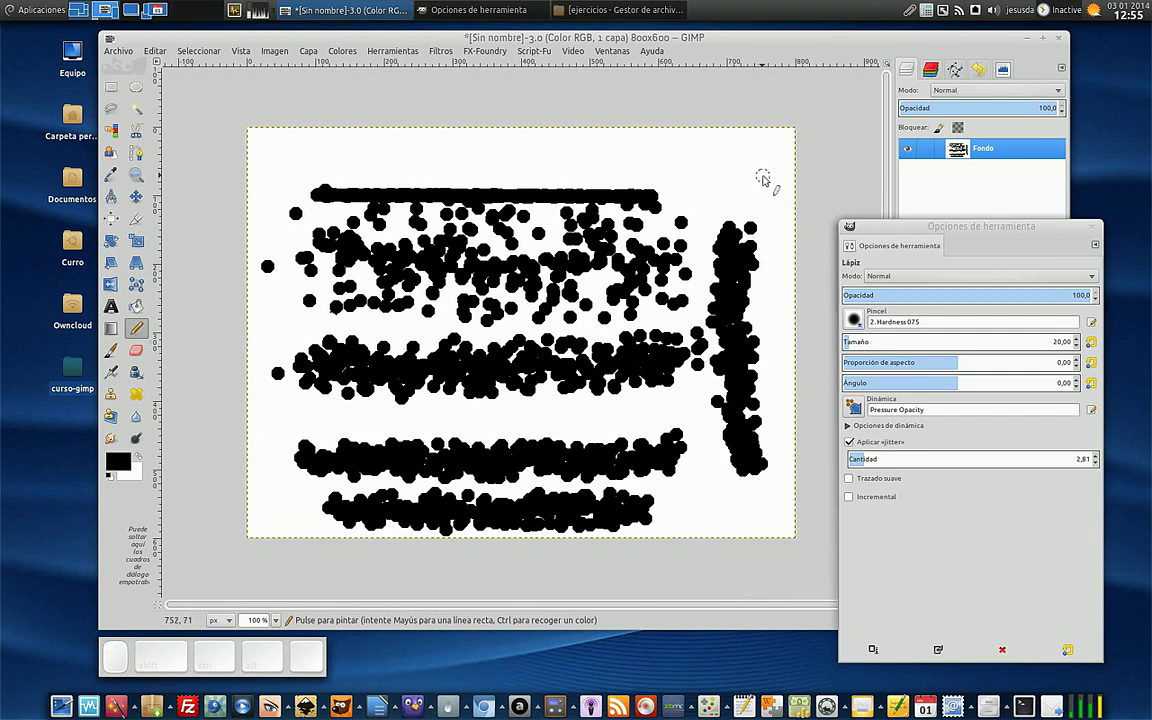
pyautogui.moveTo(738, 193)
pyautogui.mouseDown()
pyautogui.moveTo(738, 428)
pyautogui.moveTo(727, 470)
pyautogui.moveTo(716, 362)
pyautogui.mouseUp()
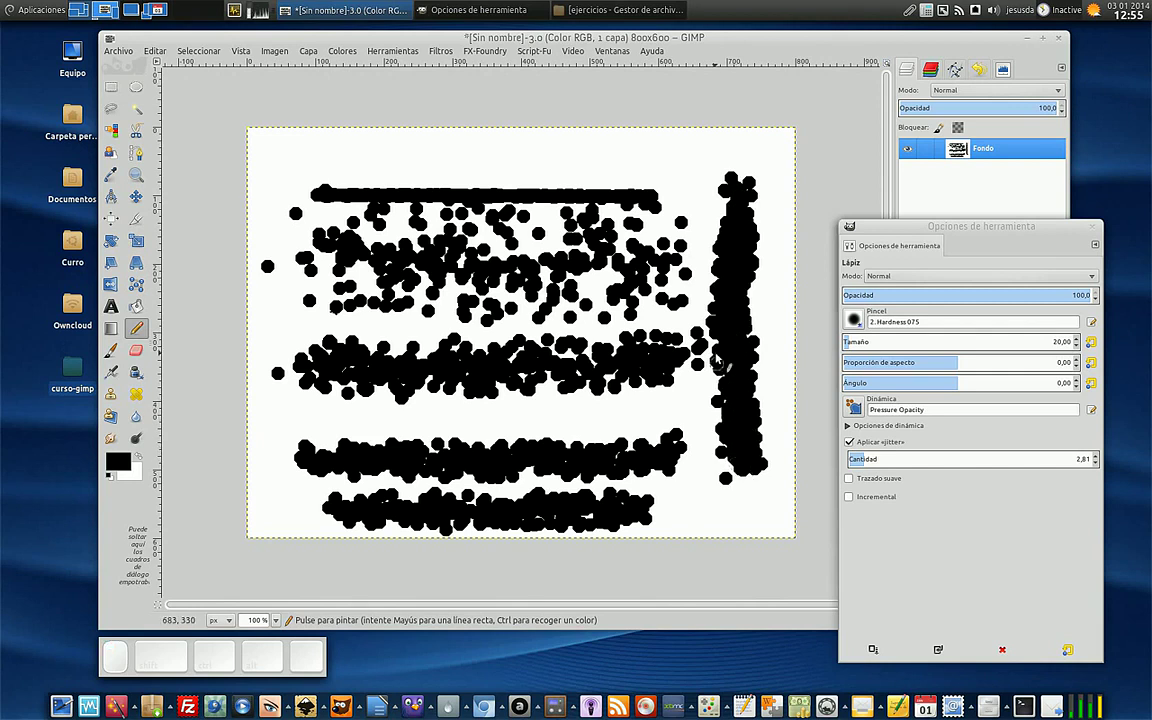
# Step: Choose the 2. Hardness 050 brush and fill the canvas with the white background colour
pyautogui.click(855, 321)
pyautogui.click(874, 362)
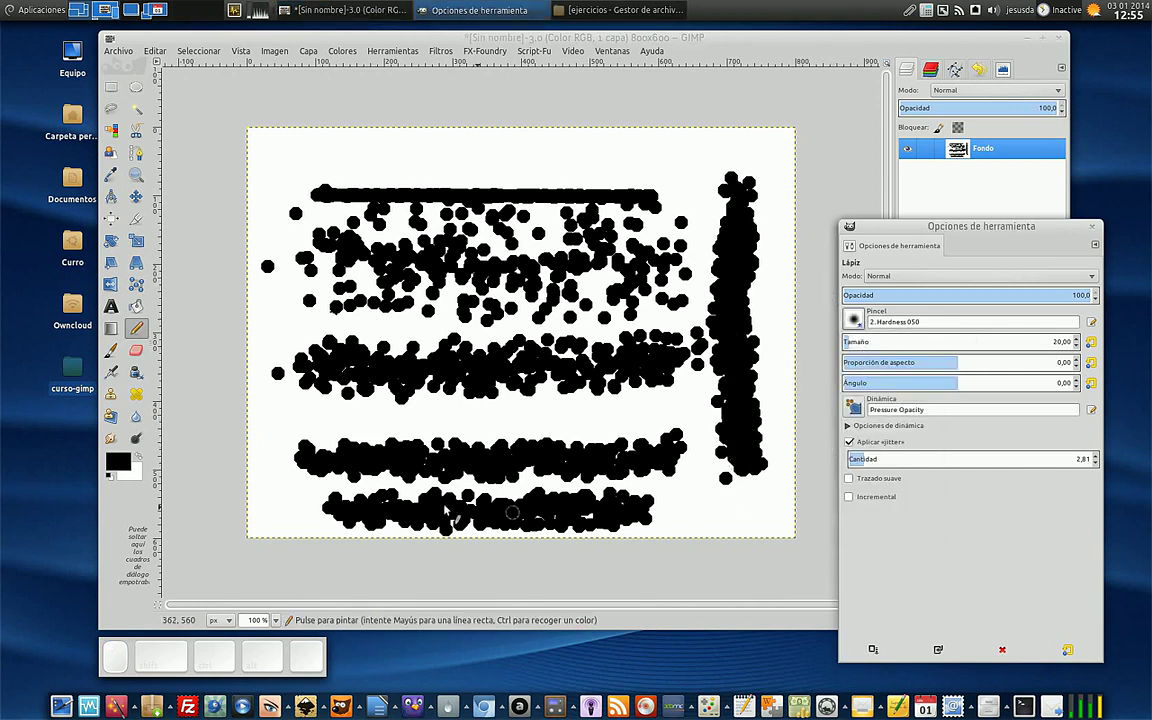
pyautogui.moveTo(134, 472)
pyautogui.mouseDown()
pyautogui.moveTo(235, 479)
pyautogui.moveTo(400, 440)
pyautogui.mouseUp()
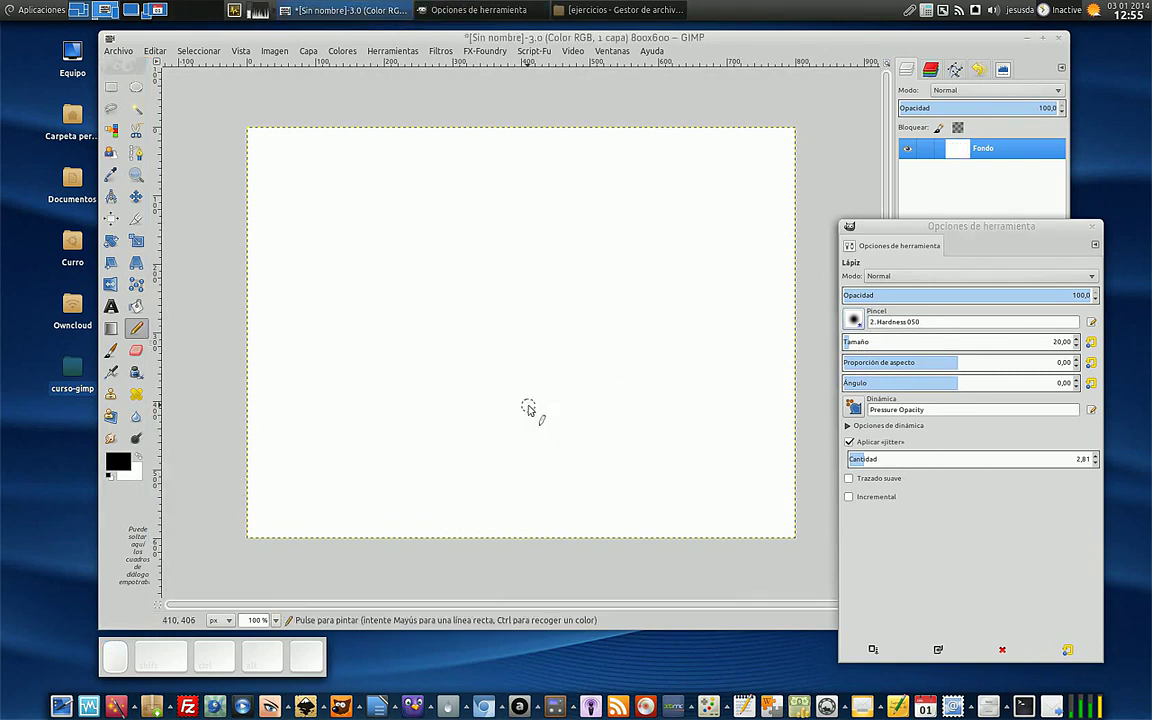
# Step: Paint a jittered Pencil stroke about 250 px long near the canvas top and a short Paintbrush stroke without jitter below it
pyautogui.moveTo(285, 157); pyautogui.dragTo(455, 158)
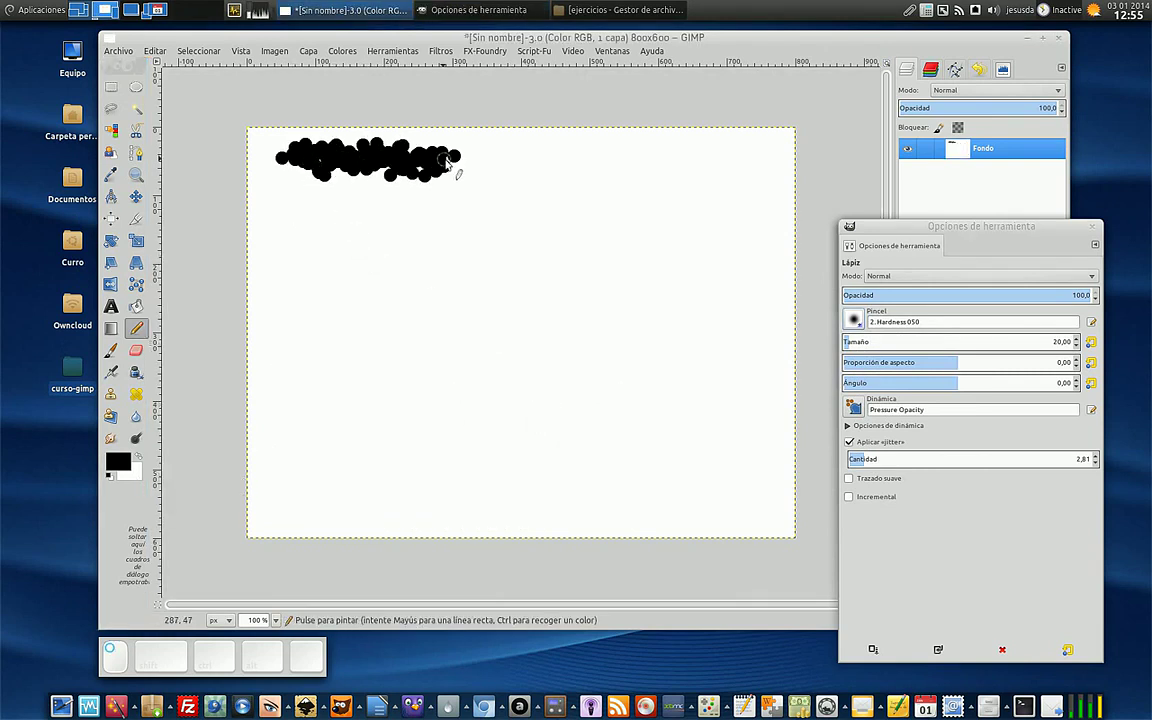
pyautogui.click(111, 350)
pyautogui.moveTo(284, 218); pyautogui.dragTo(370, 232)
# Step: Enable Paintbrush jitter and paint a short stroke at 0,20 and a scattered one about 470 px long at 1,97 beneath it
pyautogui.click(851, 442)
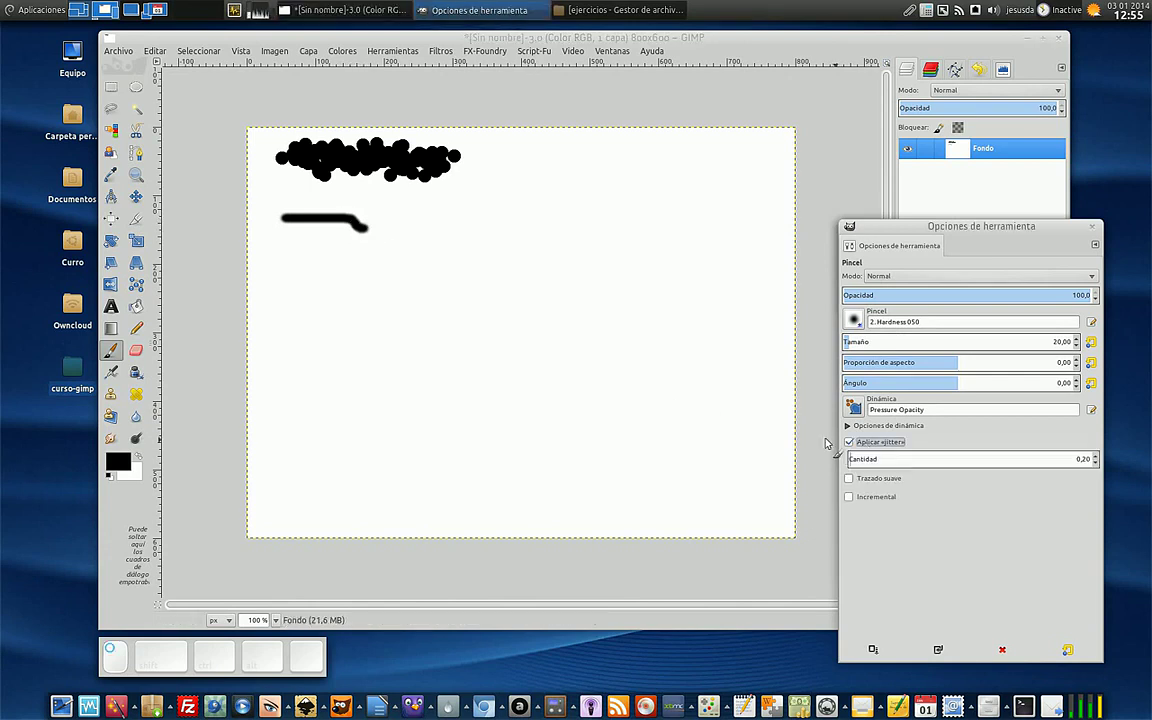
pyautogui.moveTo(287, 256); pyautogui.dragTo(355, 262)
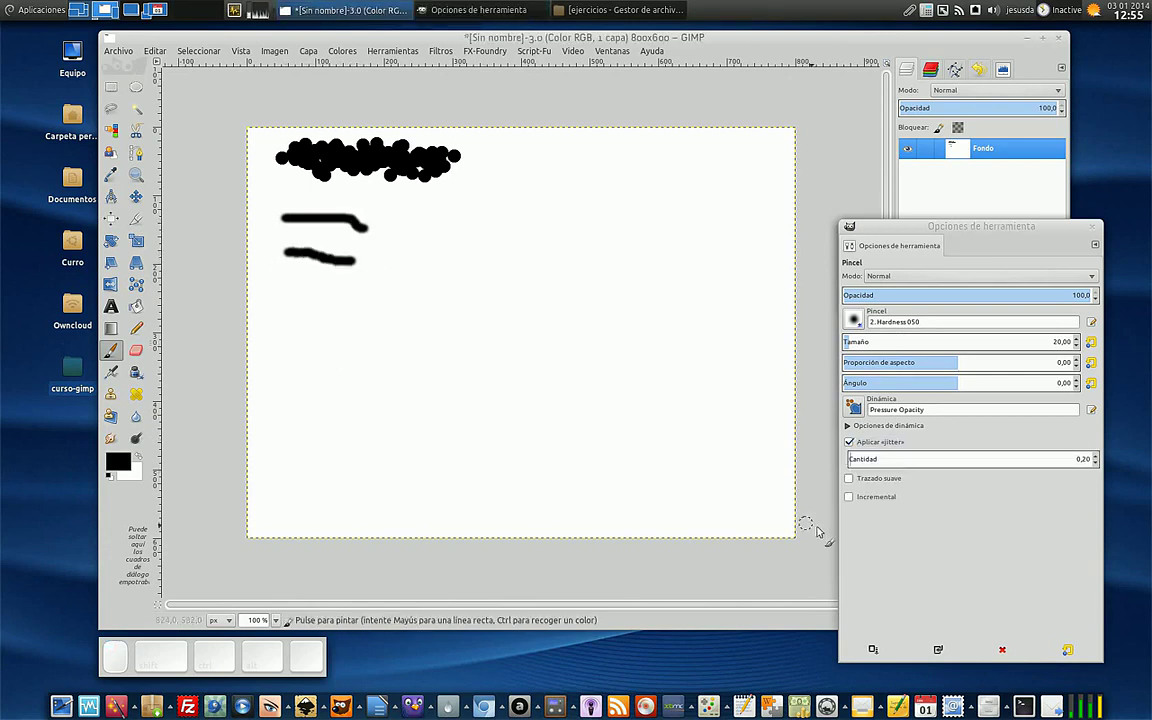
pyautogui.click(851, 460)
pyautogui.moveTo(302, 290); pyautogui.dragTo(543, 291)
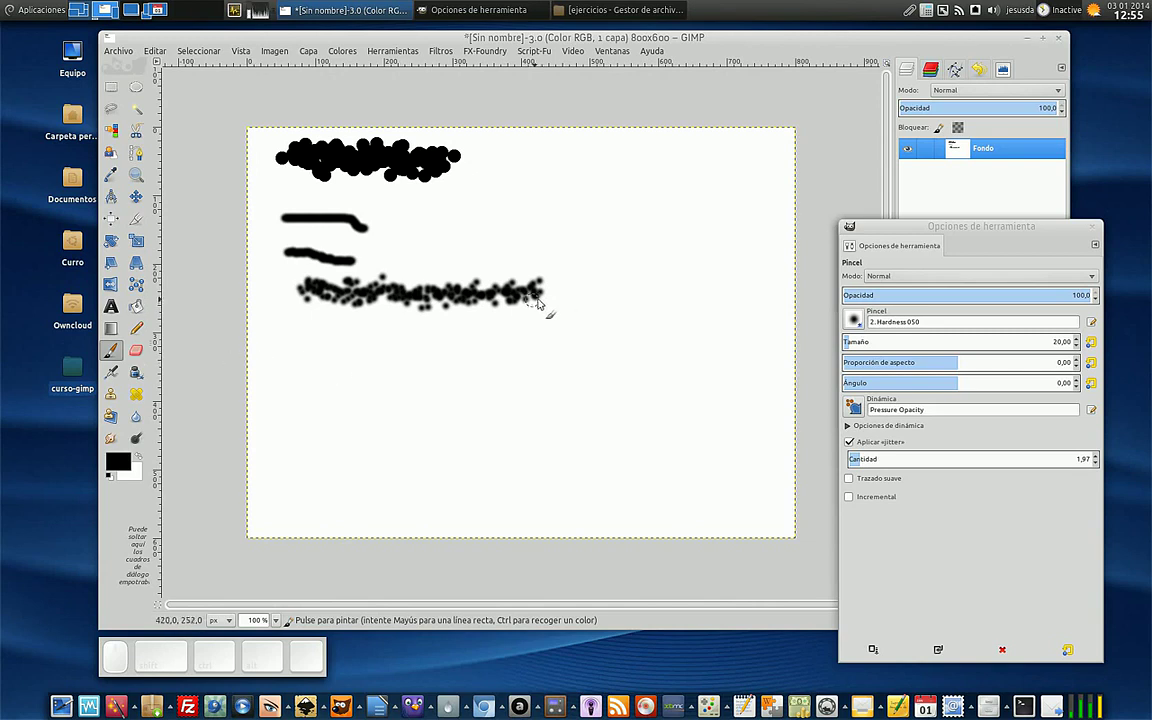
pyautogui.moveTo(544, 293); pyautogui.dragTo(625, 293)
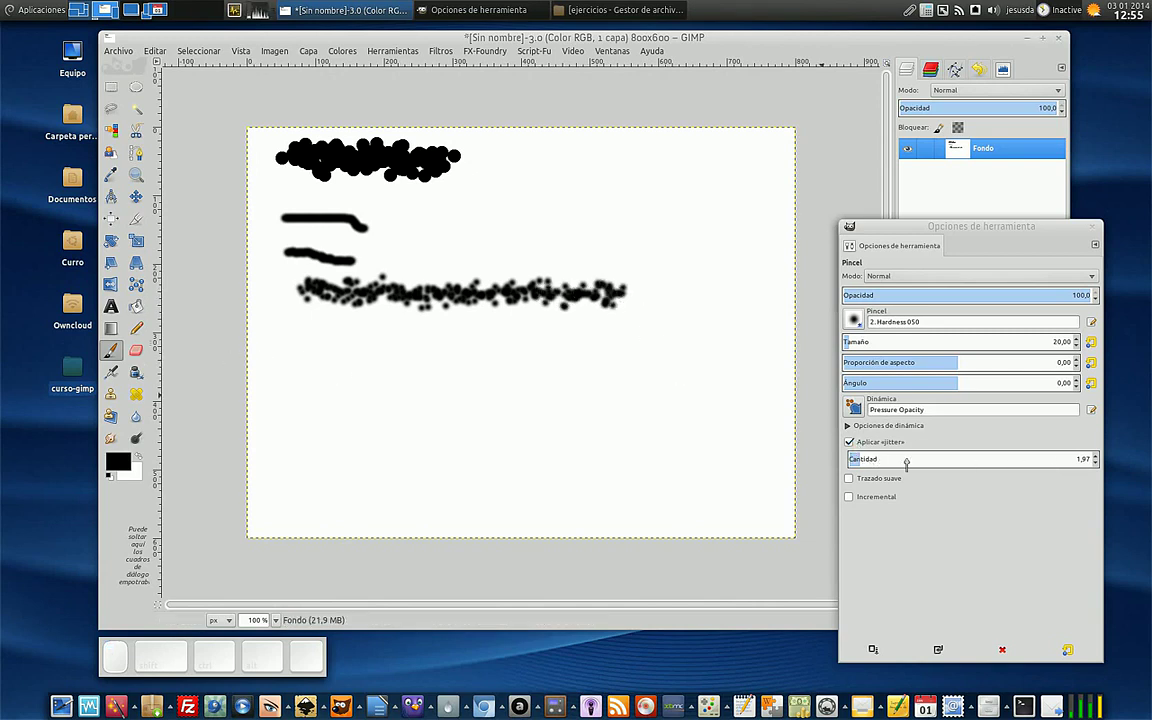
# Step: With jitter and smooth stroke turned off, draw a horizontal Pencil stroke about 510 px long across the upper part of the cleared canvas
pyautogui.click(849, 441)
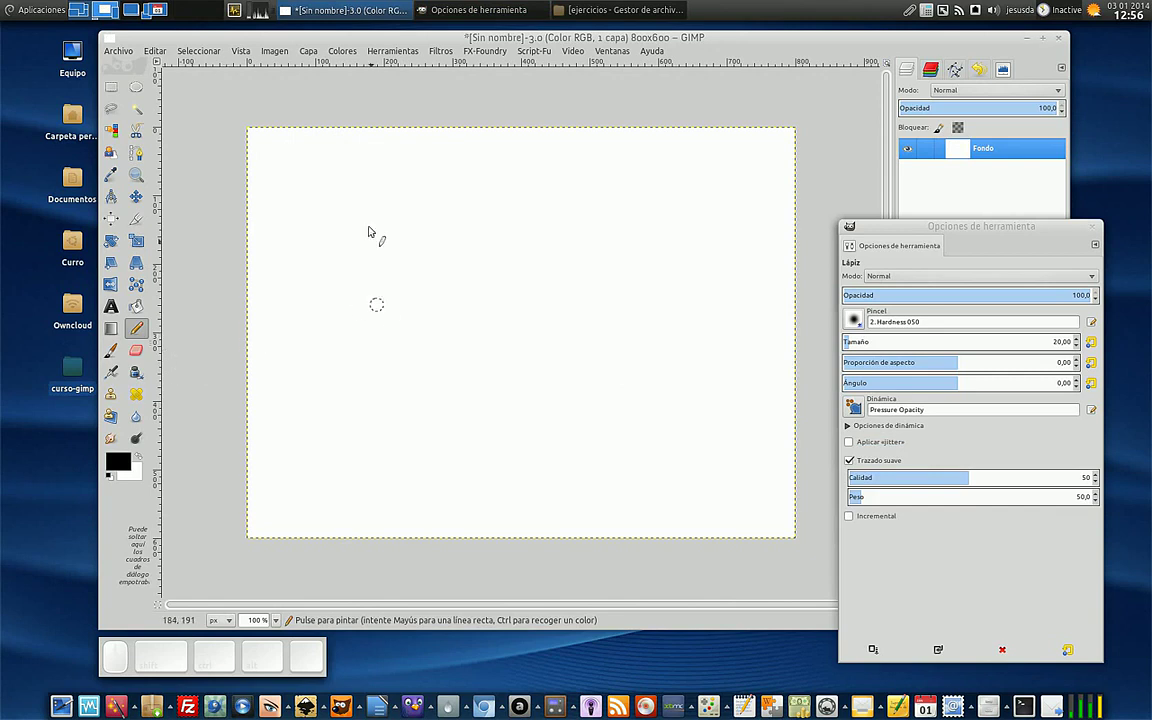
pyautogui.click(849, 460)
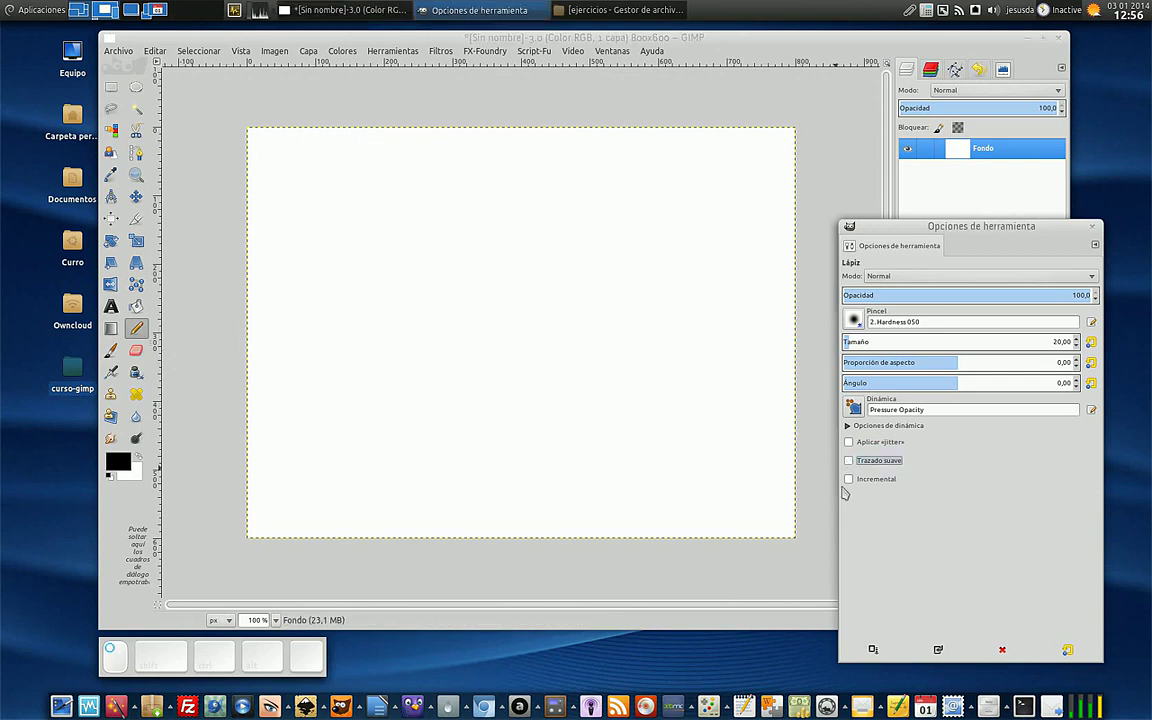
pyautogui.moveTo(300, 192); pyautogui.dragTo(651, 186)
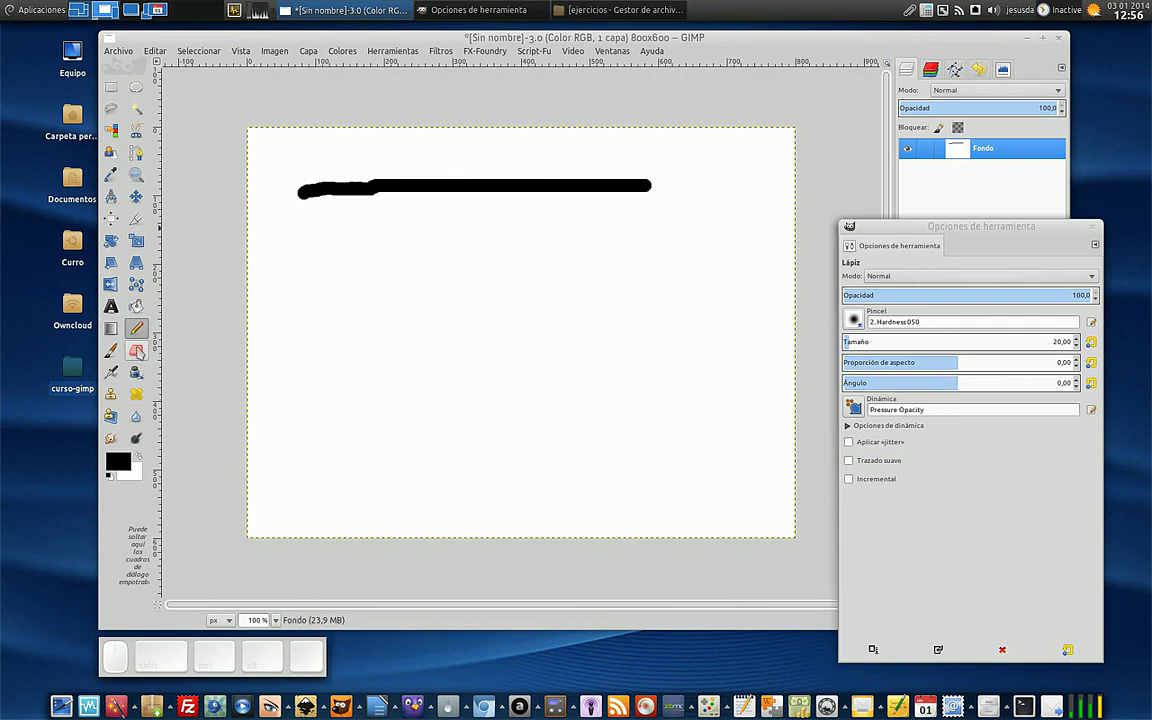
# Step: Compare the tool options of the Eraser, Ink, Airbrush, Paintbrush and Pencil, ending with the Airbrush active
pyautogui.click(136, 349)
pyautogui.click(137, 374)
pyautogui.click(112, 373)
pyautogui.click(112, 351)
pyautogui.click(137, 330)
pyautogui.click(137, 373)
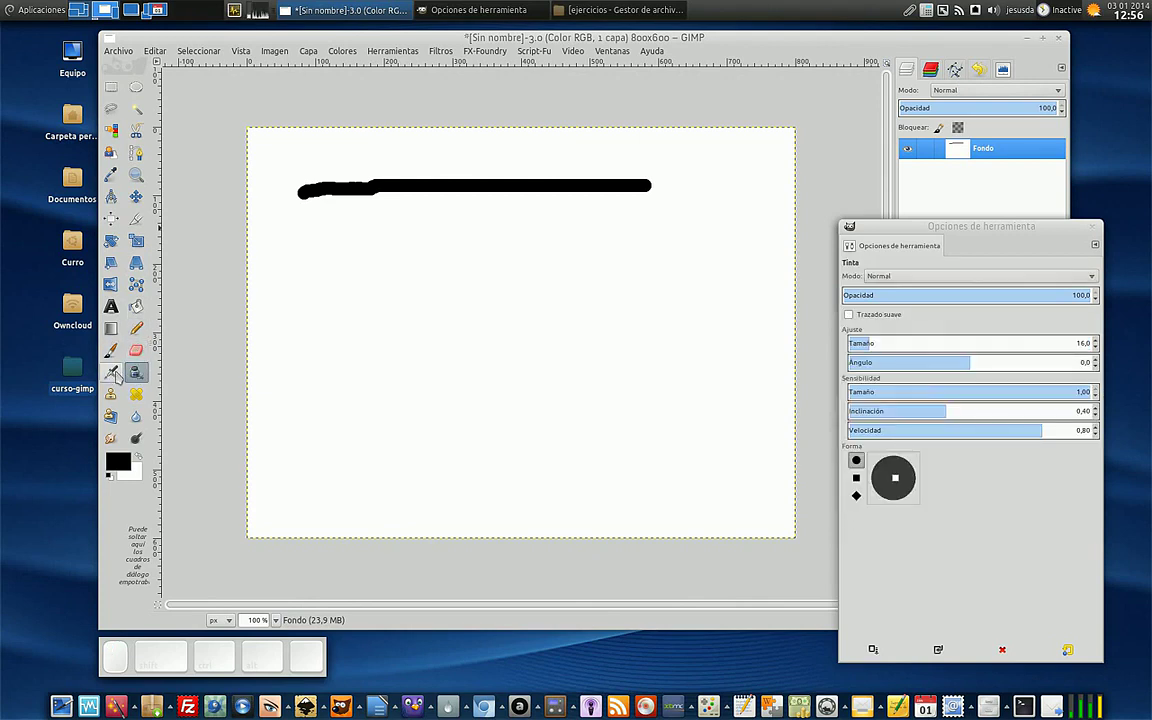
pyautogui.click(112, 373)
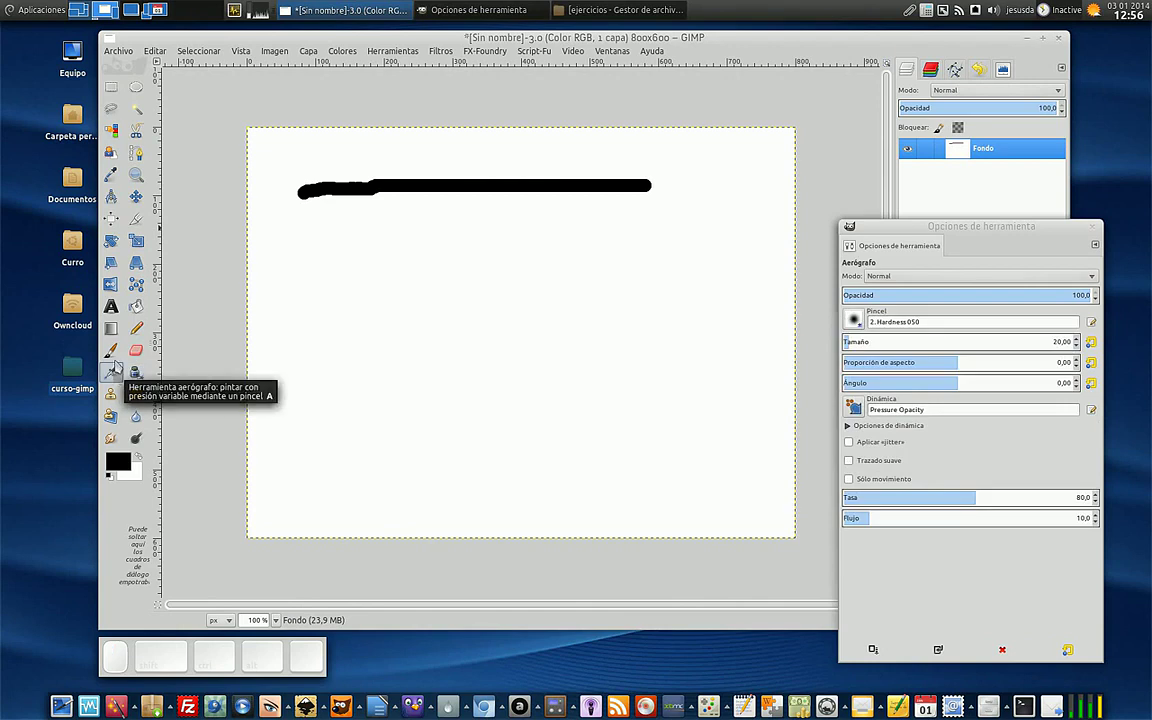
# Step: Paint a looping Airbrush scribble about 340 px wide and 190 px high in the middle of the canvas
pyautogui.click(111, 350)
pyautogui.click(112, 373)
pyautogui.moveTo(411, 321)
pyautogui.mouseDown()
pyautogui.moveTo(411, 354)
pyautogui.moveTo(457, 387)
pyautogui.mouseUp()
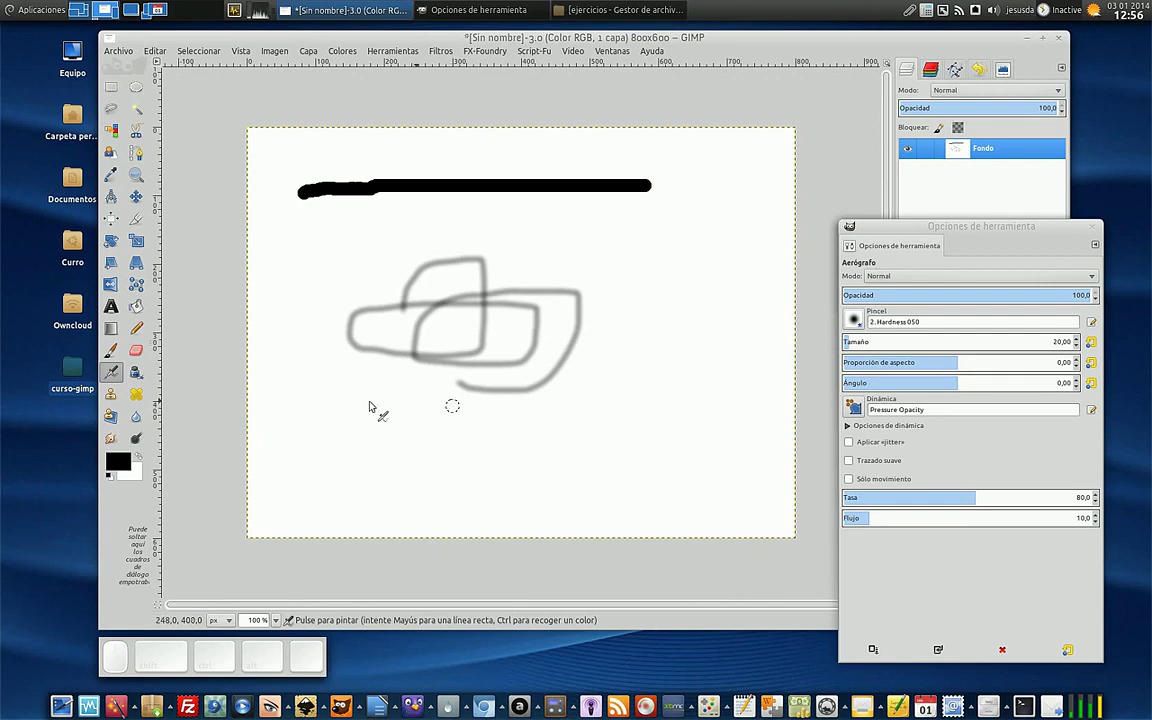
# Step: Switch to the Pencil and paint overlapping, roughly horizontal strokes about 370 px across over the airbrushed loops
pyautogui.click(111, 351)
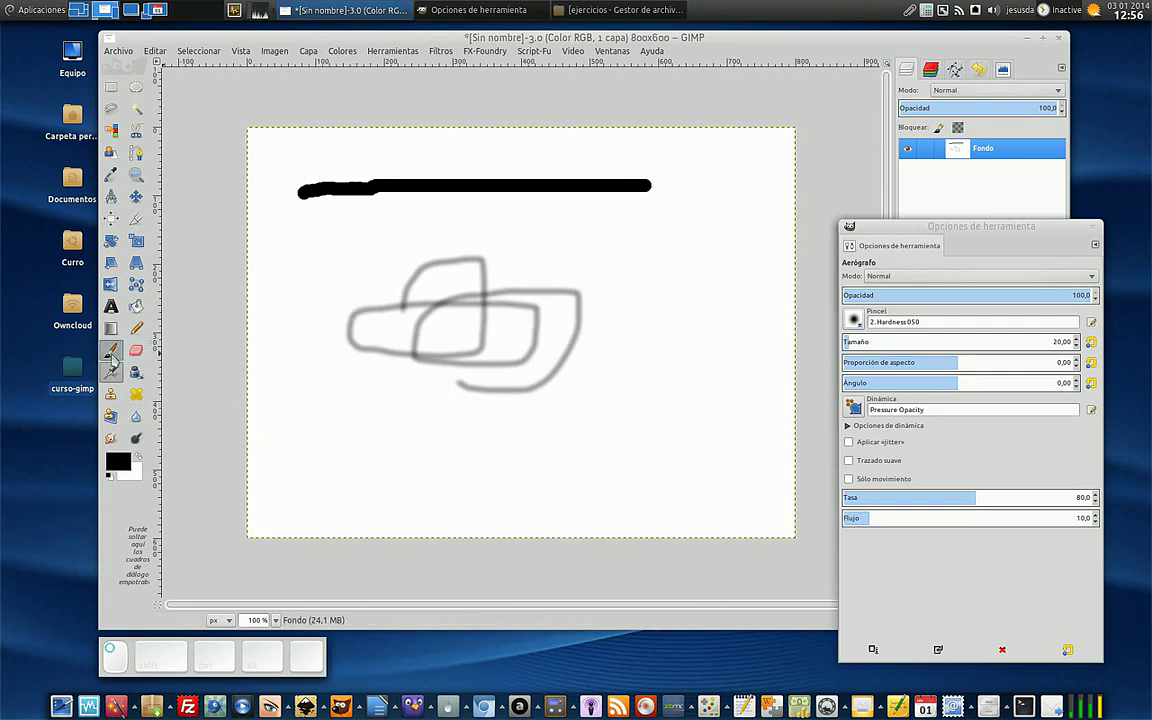
pyautogui.click(136, 349)
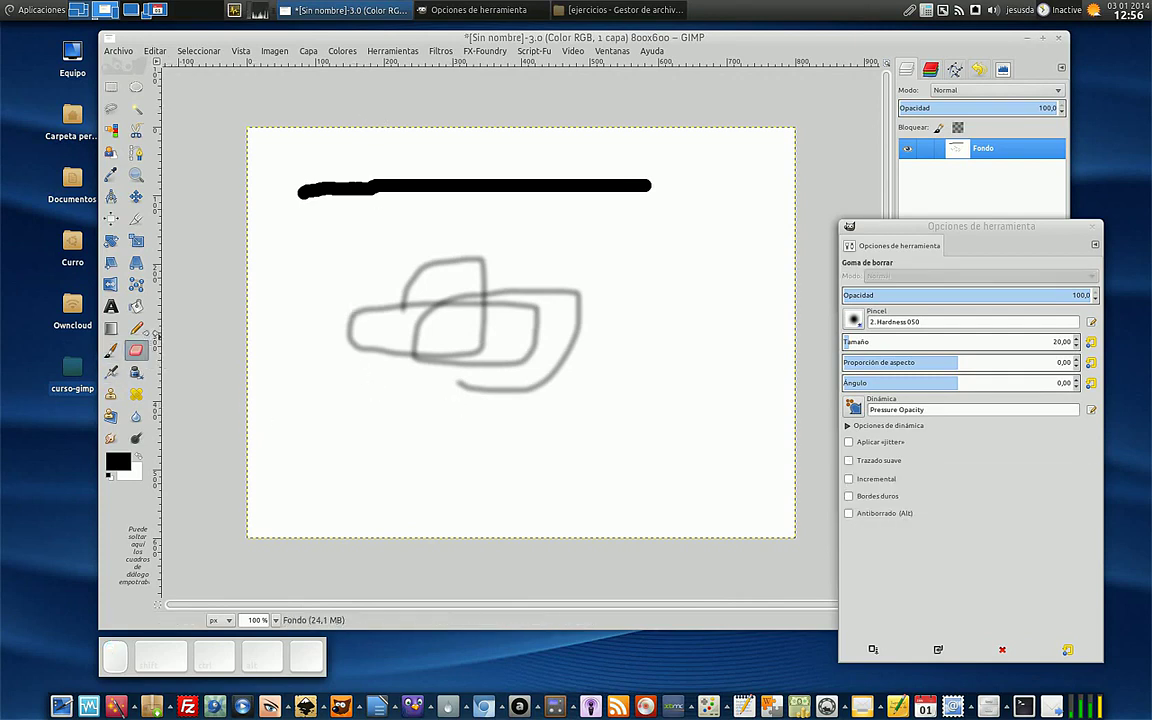
pyautogui.click(136, 328)
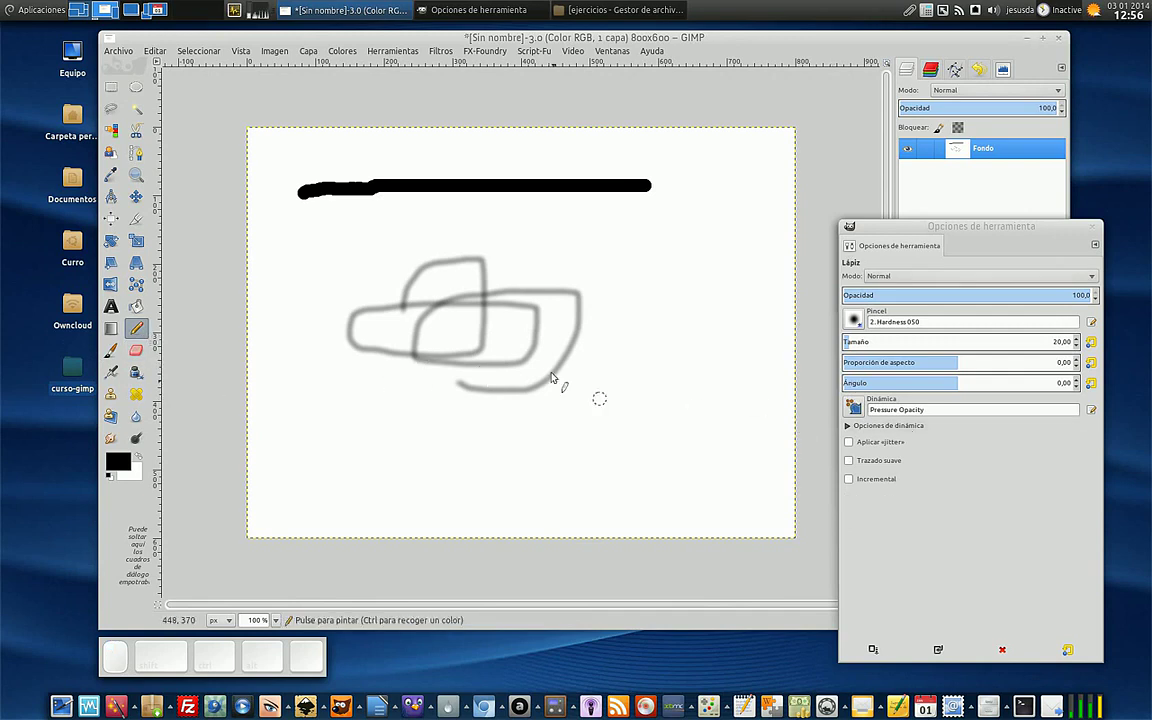
pyautogui.moveTo(400, 335)
pyautogui.mouseDown()
pyautogui.moveTo(601, 307)
pyautogui.moveTo(463, 323)
pyautogui.moveTo(515, 344)
pyautogui.moveTo(578, 343)
pyautogui.mouseUp()
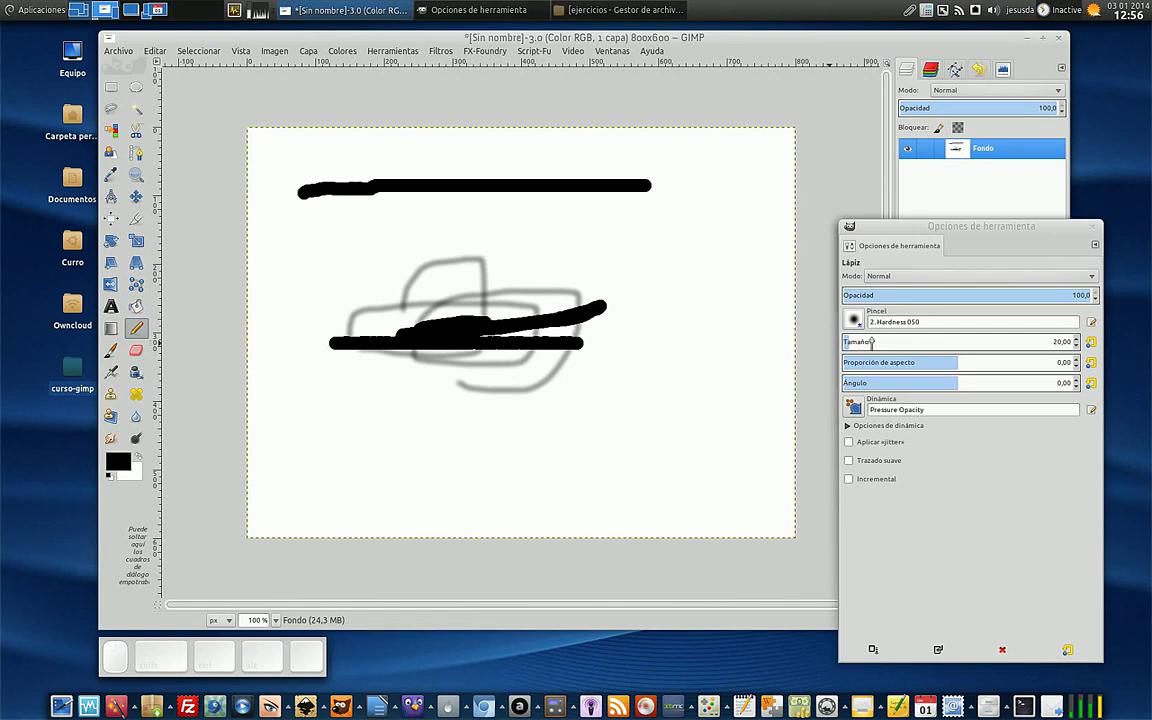
# Step: Greatly enlarge the Pencil to paint a blob about 530 px wide over the scribbles, and paint two strokes right of it at size 72,36
pyautogui.moveTo(853, 345); pyautogui.dragTo(929, 346)
pyautogui.moveTo(466, 363); pyautogui.dragTo(490, 368)
pyautogui.click(858, 342)
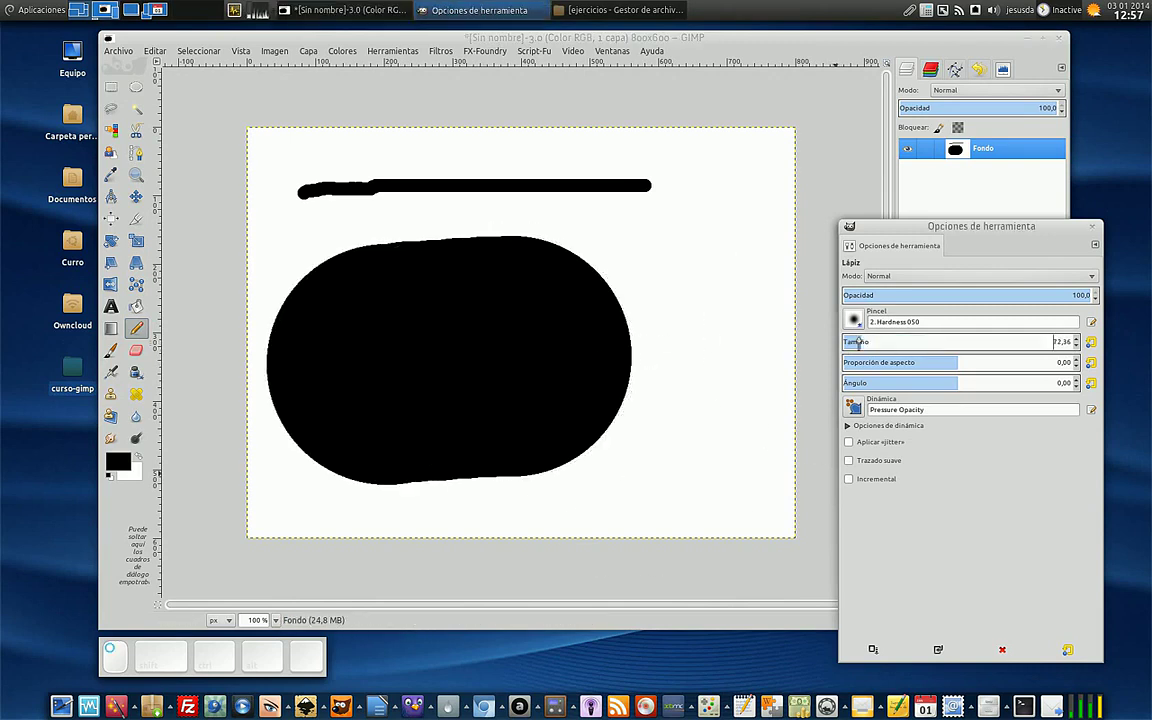
pyautogui.moveTo(610, 463)
pyautogui.mouseDown()
pyautogui.moveTo(689, 436)
pyautogui.moveTo(701, 280)
pyautogui.mouseUp()
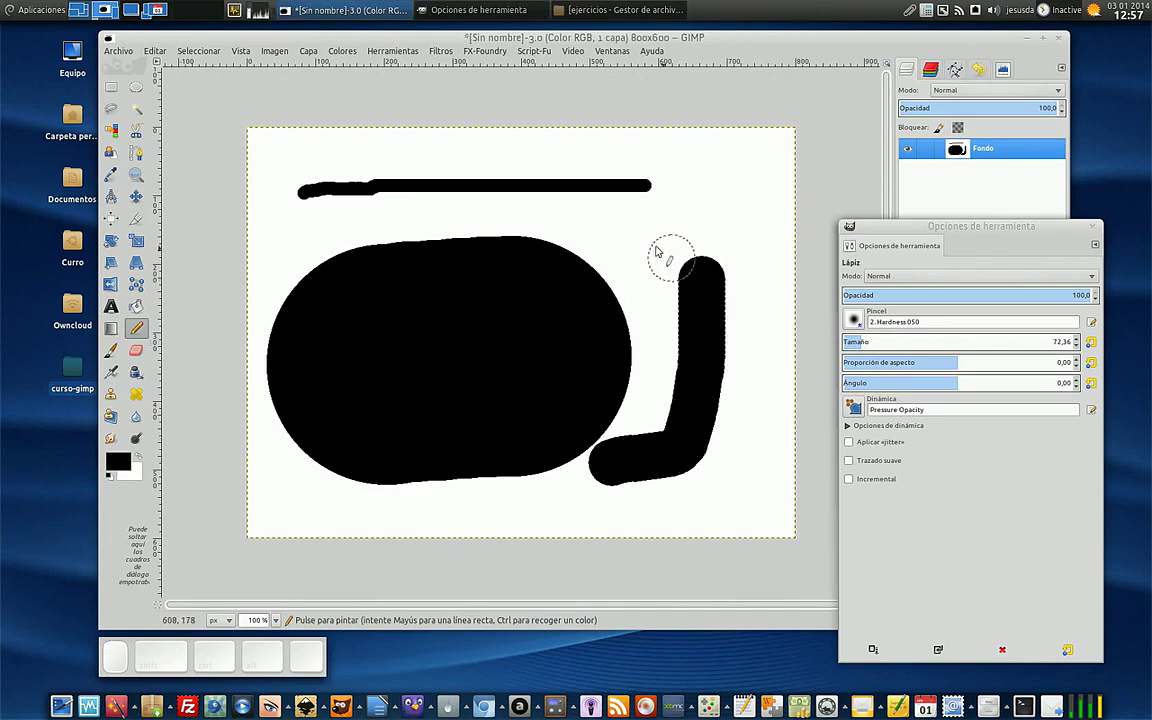
pyautogui.moveTo(647, 240); pyautogui.dragTo(715, 249)
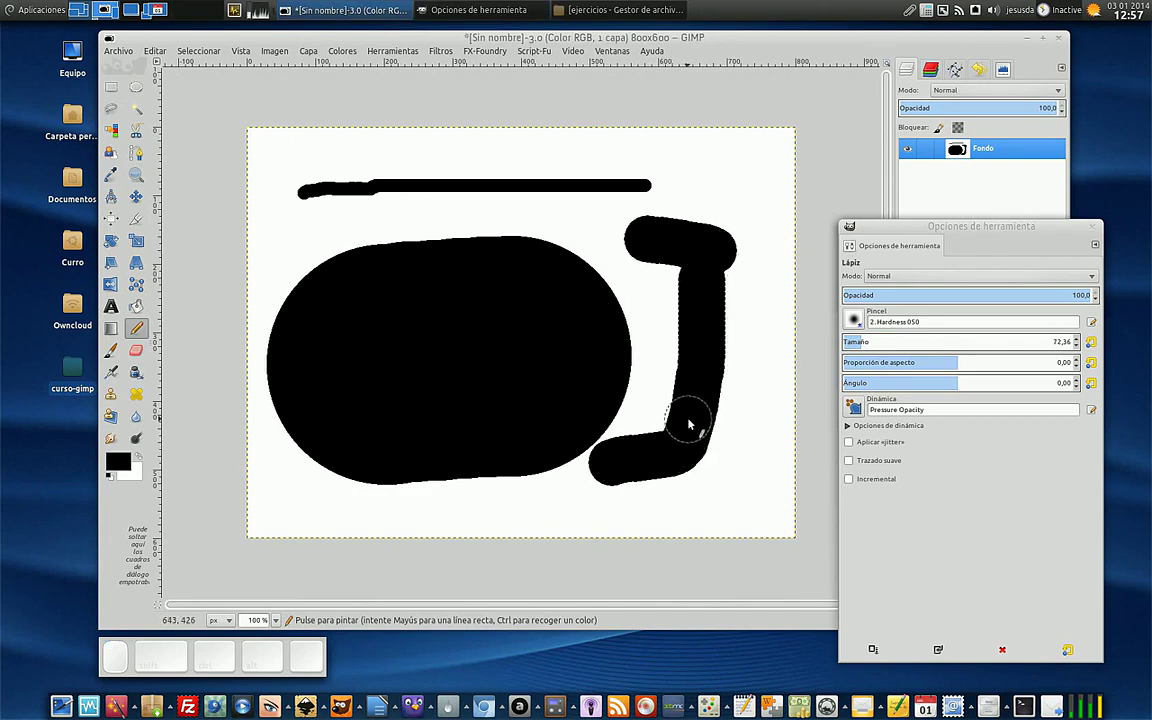
# Step: Reset the Pencil options to their defaults and paint a vertical stroke about 130 px long between the blob and the thick strokes
pyautogui.click(1067, 650)
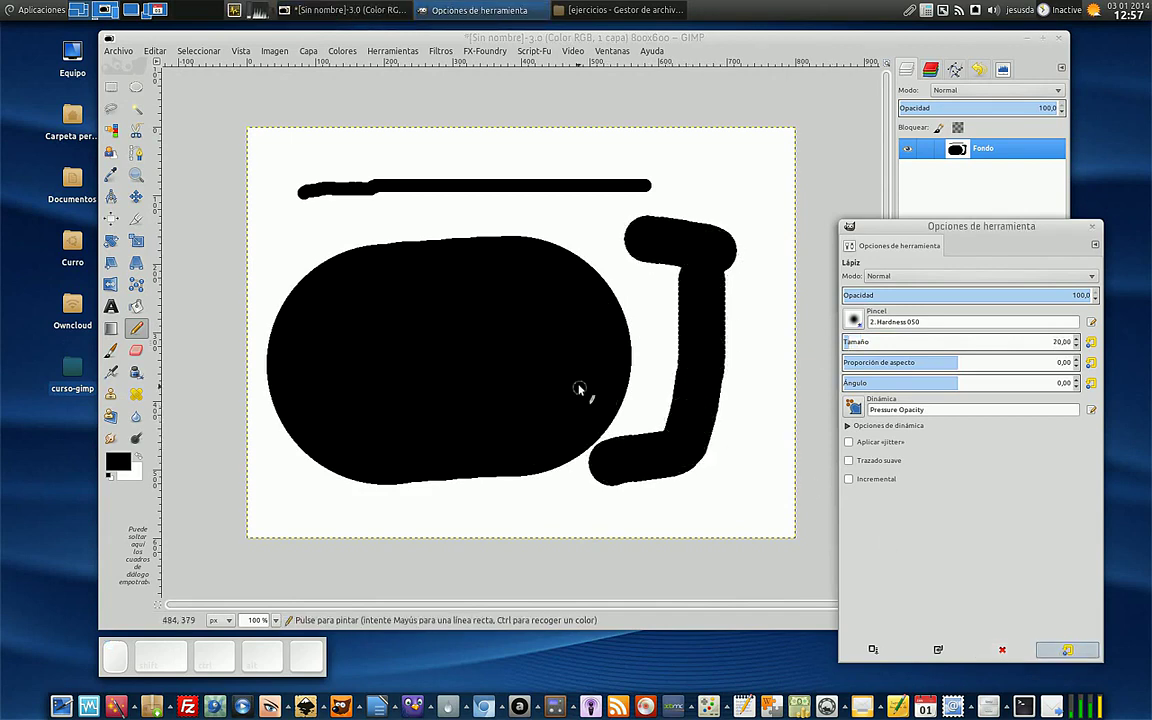
pyautogui.moveTo(656, 292); pyautogui.dragTo(657, 382)
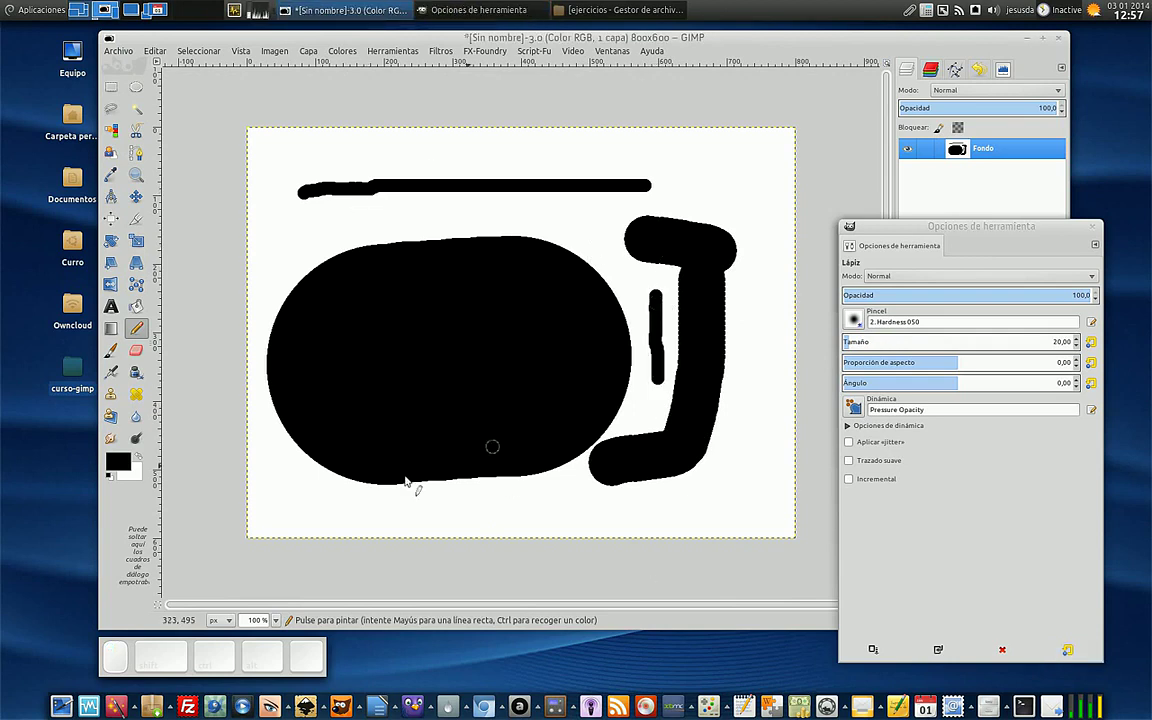